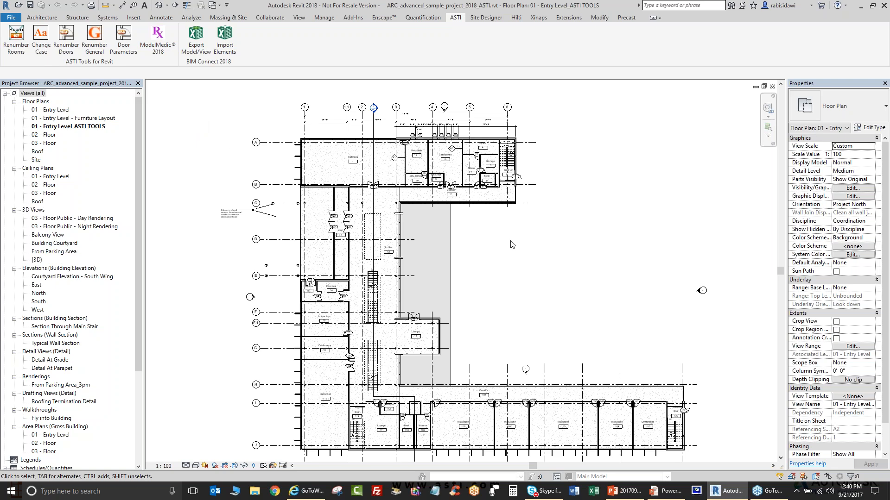
scroll(371, 169, up, 5)
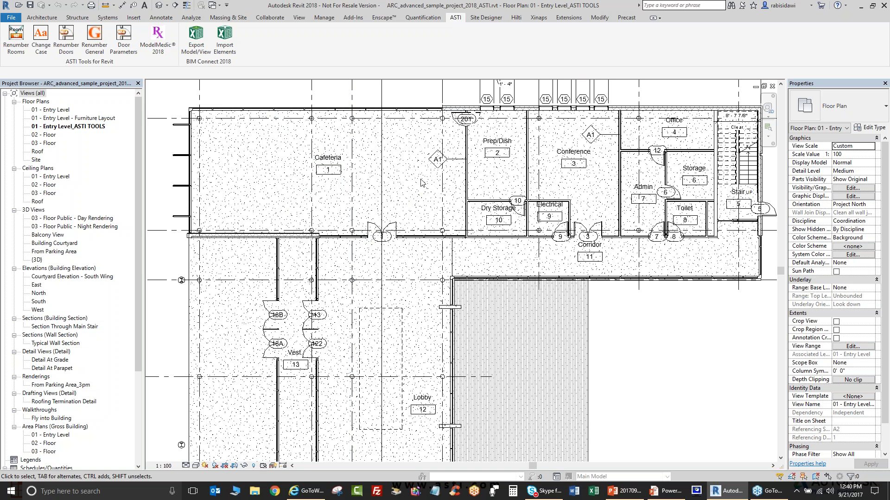
click(19, 45)
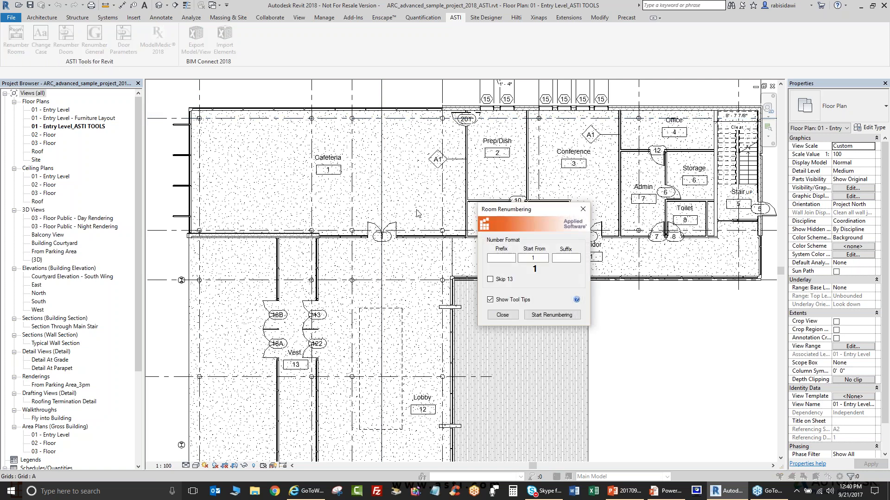
drag(516, 216, 459, 198)
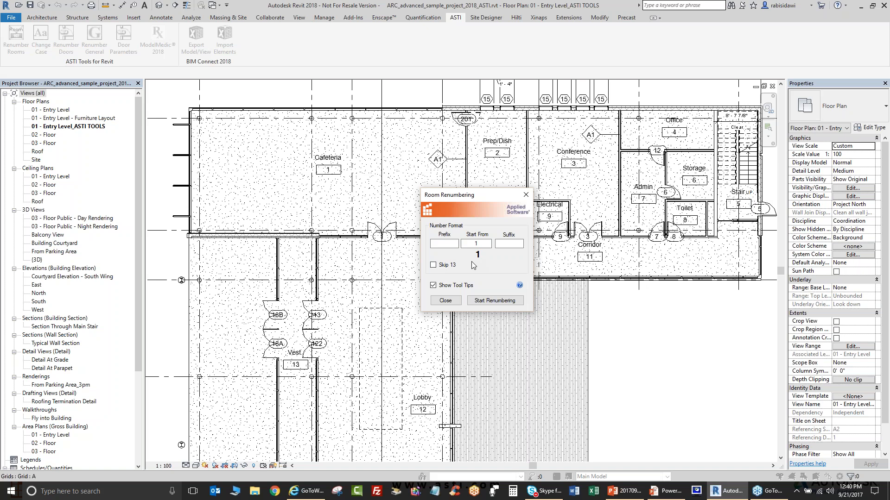
double_click(476, 243)
text(801)
click(526, 194)
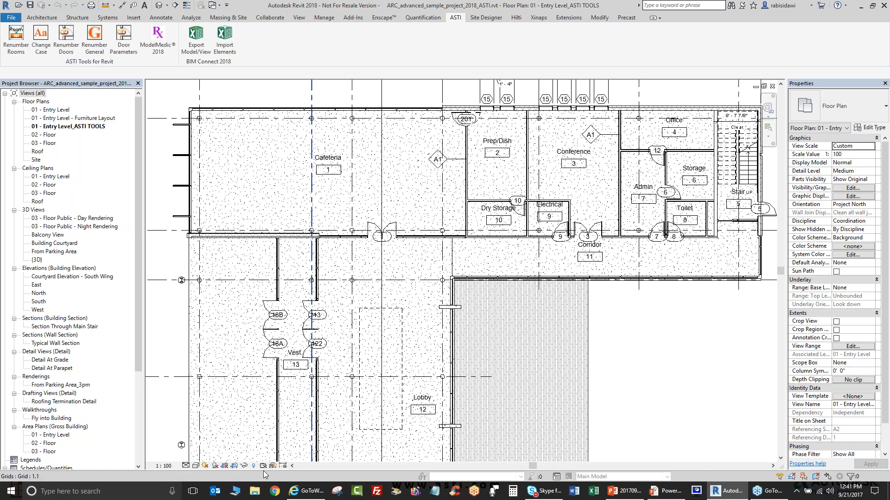
- Temporarily apply the Show Rooms view template to the 01 - Entry Level_ASTI TOOLS floor plan
click(263, 466)
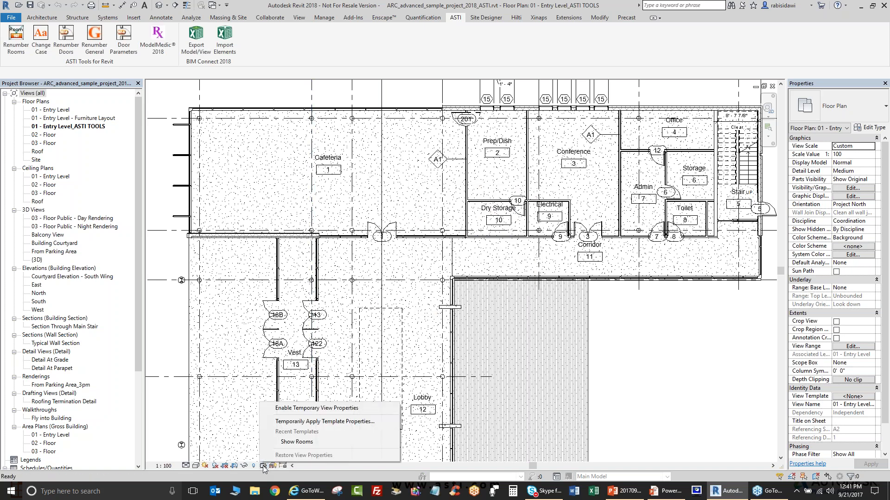
click(301, 422)
click(327, 228)
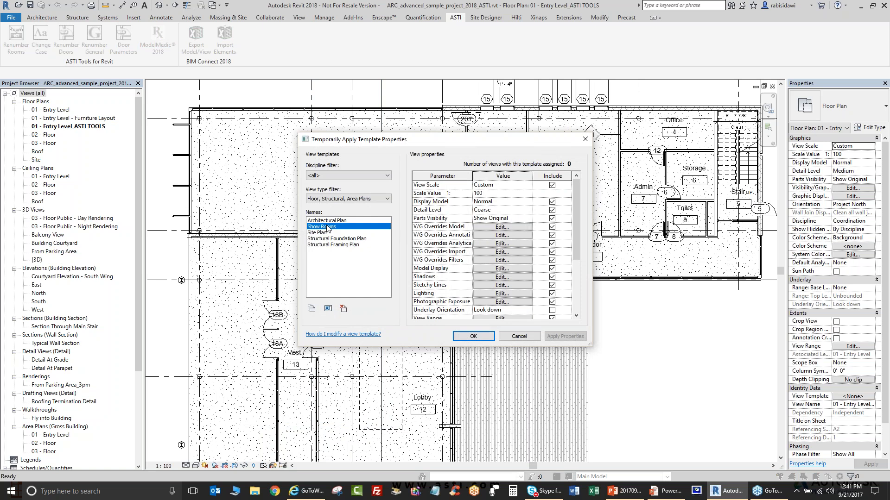
click(470, 337)
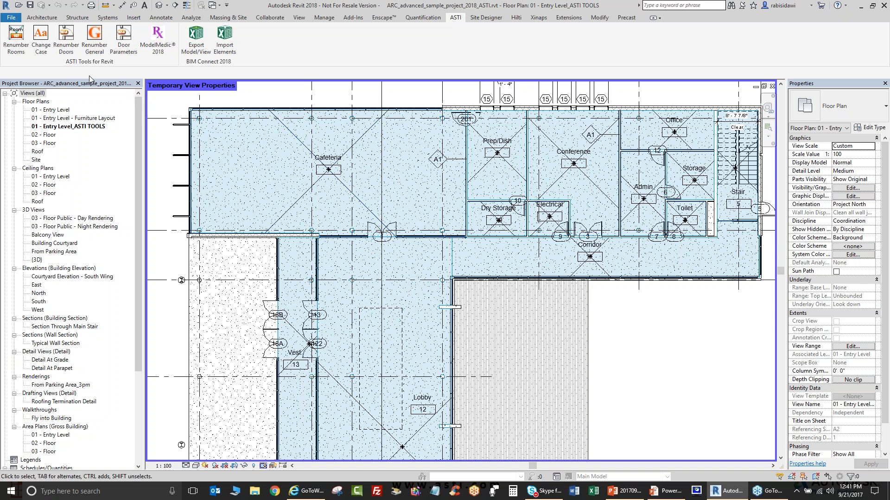
- Start room renumbering from 801 and number Cafeteria, Prep/Dish, Conference, Dry Storage and Electrical in that order as 801 to 805
click(16, 39)
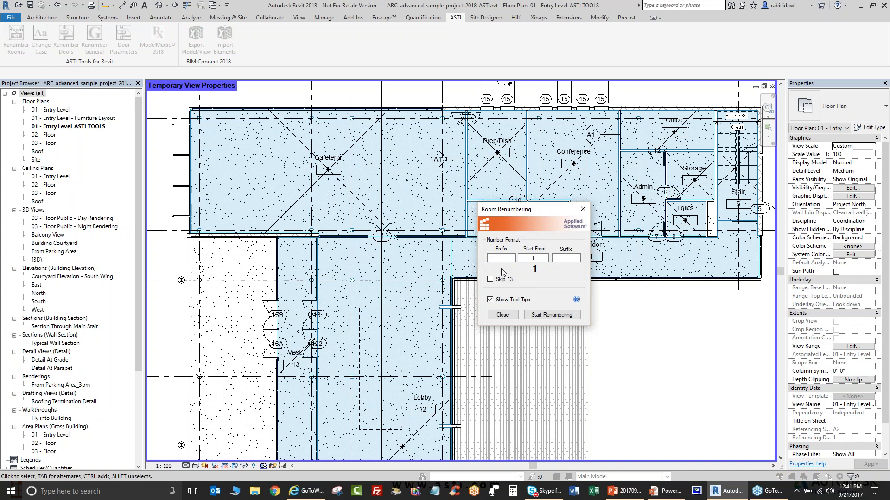
double_click(533, 259)
text(801)
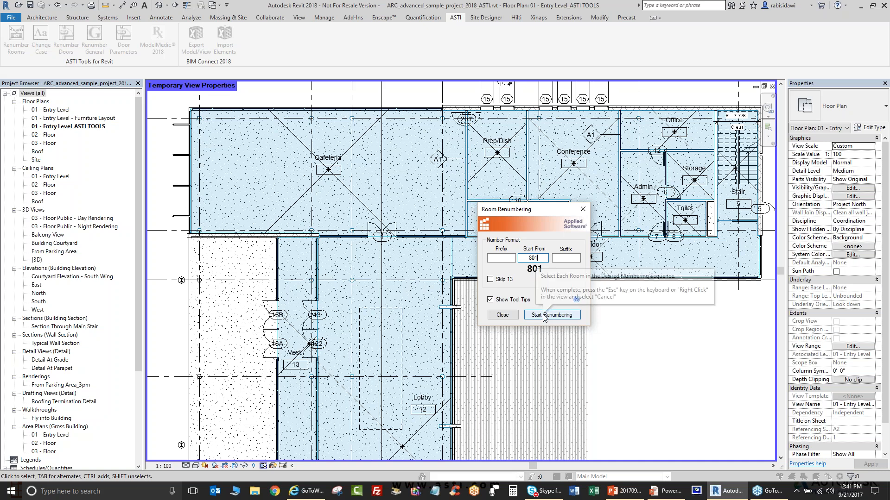
click(543, 316)
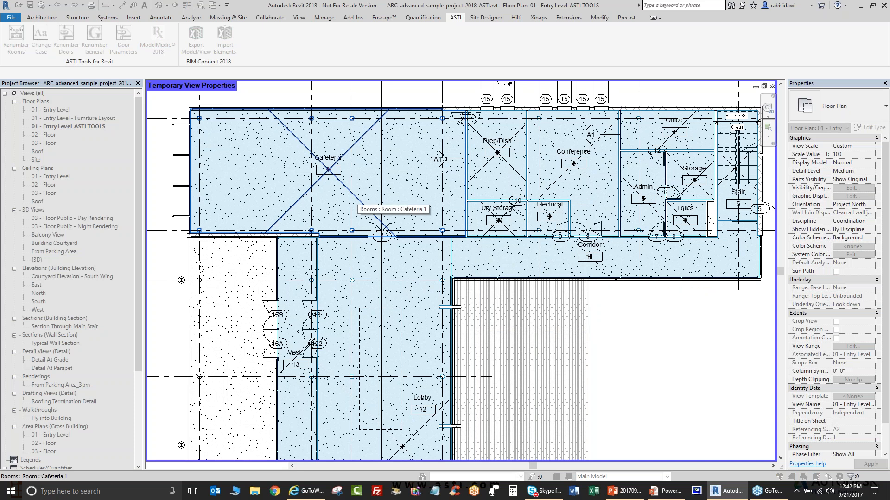
click(355, 200)
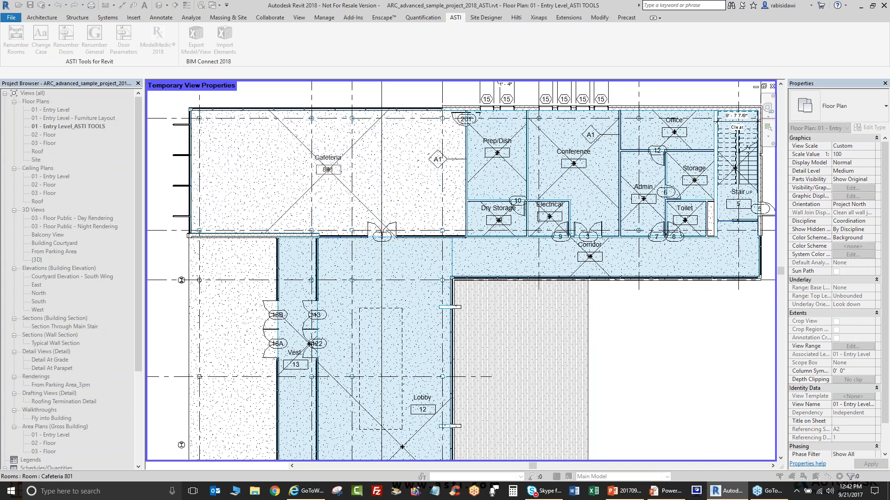
click(478, 176)
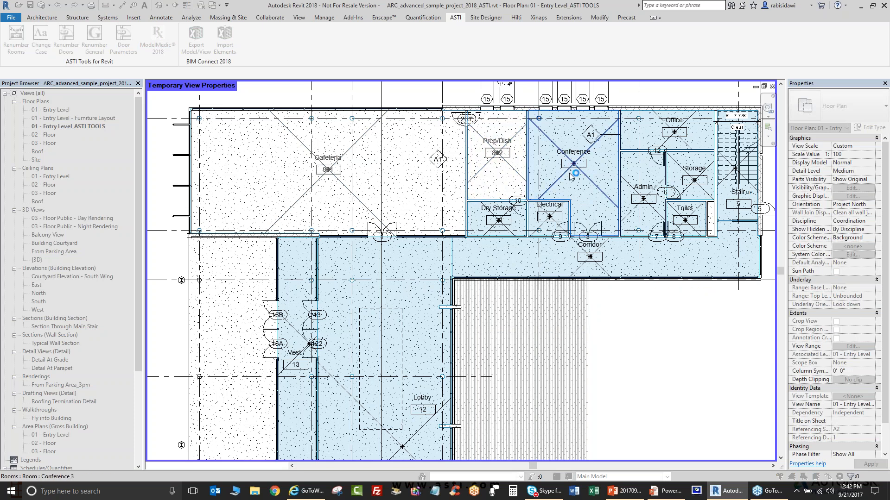
click(571, 177)
click(510, 230)
click(537, 229)
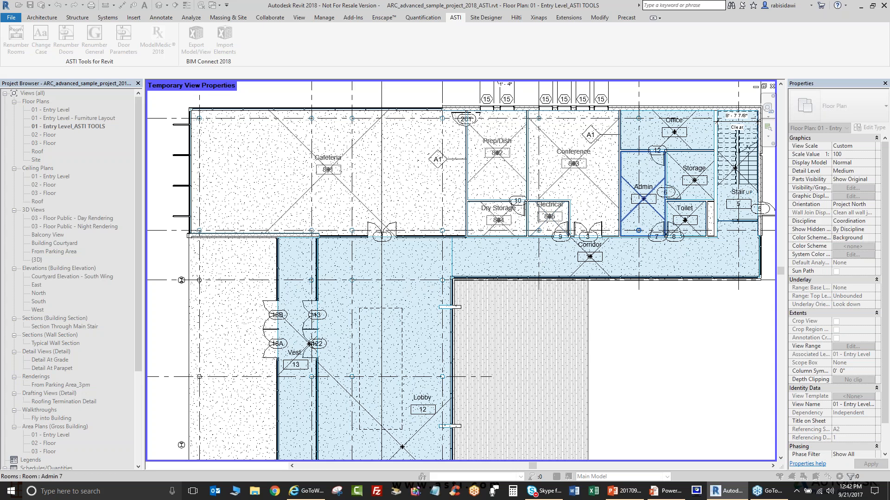
- Continue the room sequence through Office, Admin, Storage, Toilet and Stair as 806 to 810
click(672, 143)
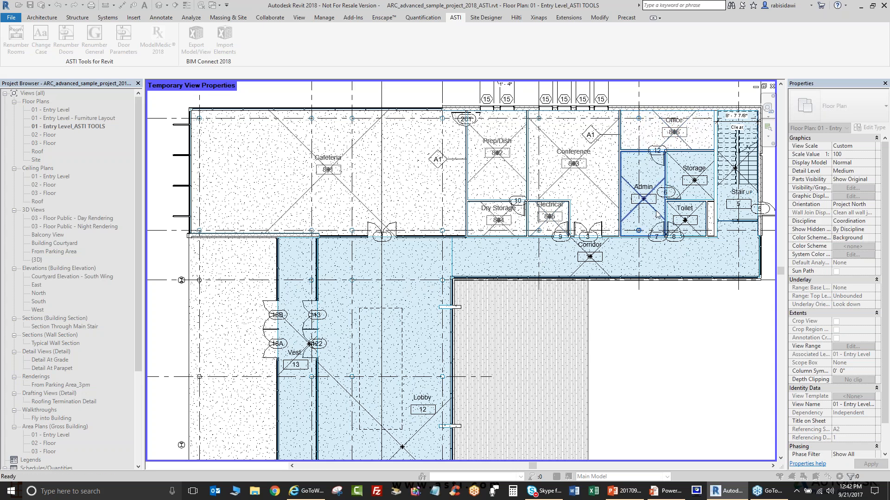
click(653, 210)
click(691, 174)
click(686, 218)
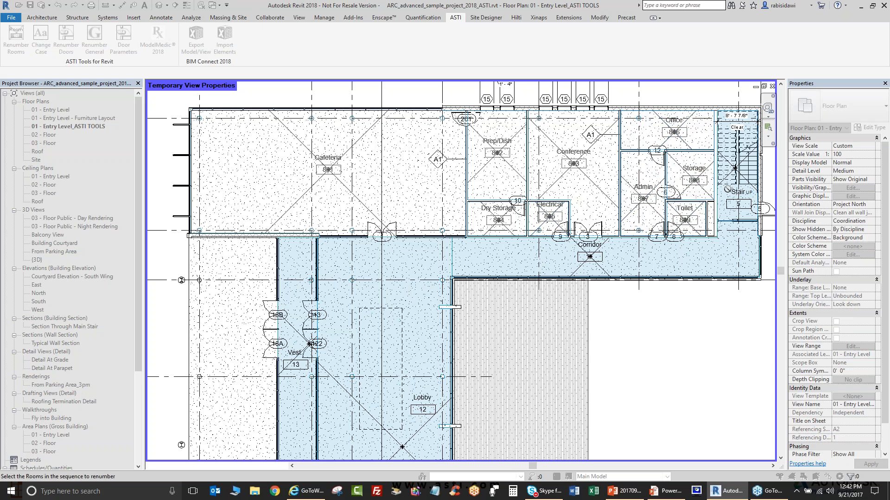
click(729, 186)
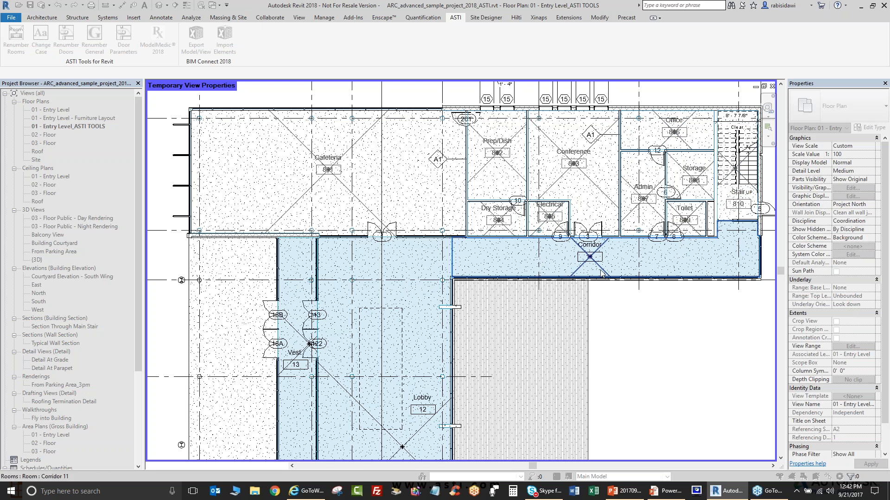
- Number Corridor, Lobby and Vest. as 811 to 813, then accept the renumbering results and close Room Renumbering
click(601, 273)
click(419, 401)
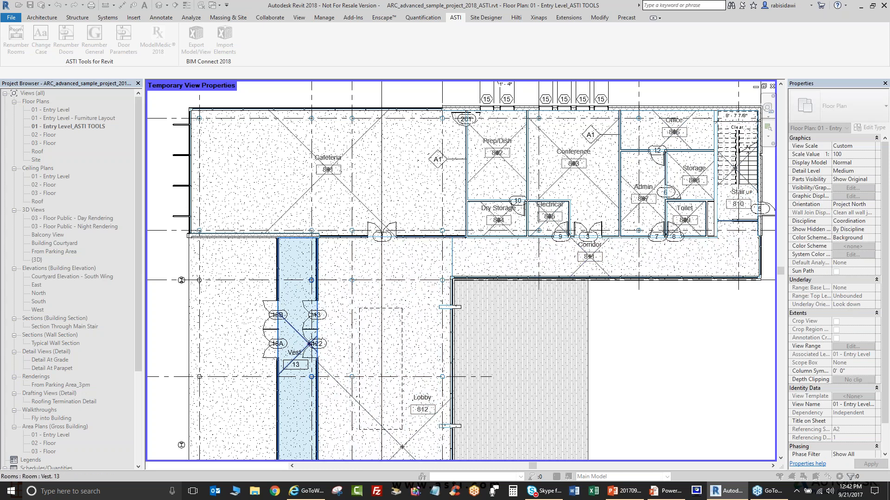
click(282, 354)
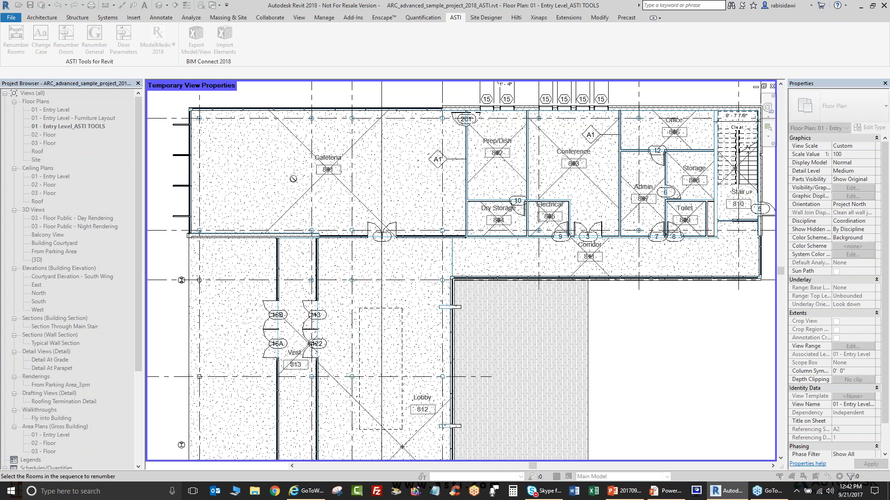
key(Escape)
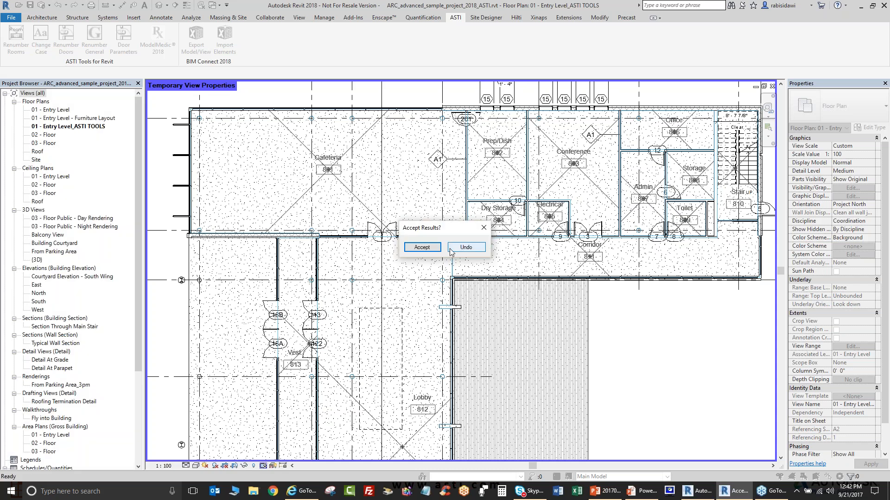
click(420, 249)
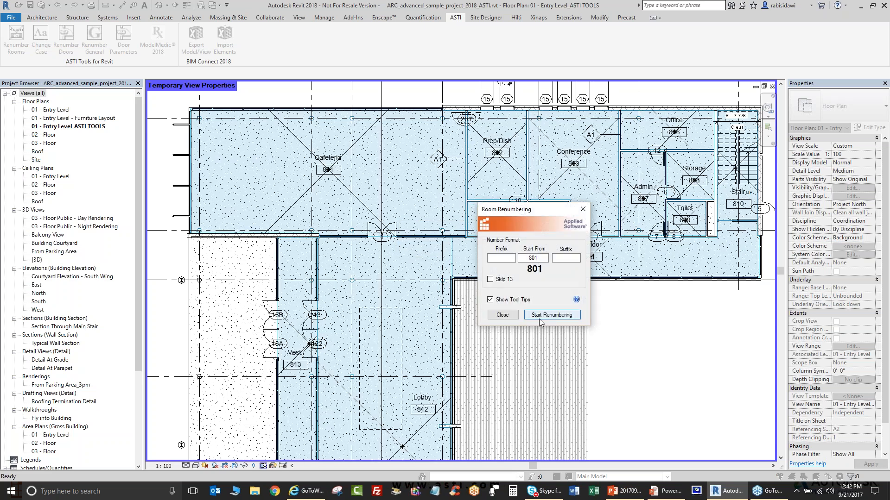
click(502, 315)
- Examine the room and door tags from the Cafeteria to the Stair and around the Lobby
scroll(530, 141, up, 4)
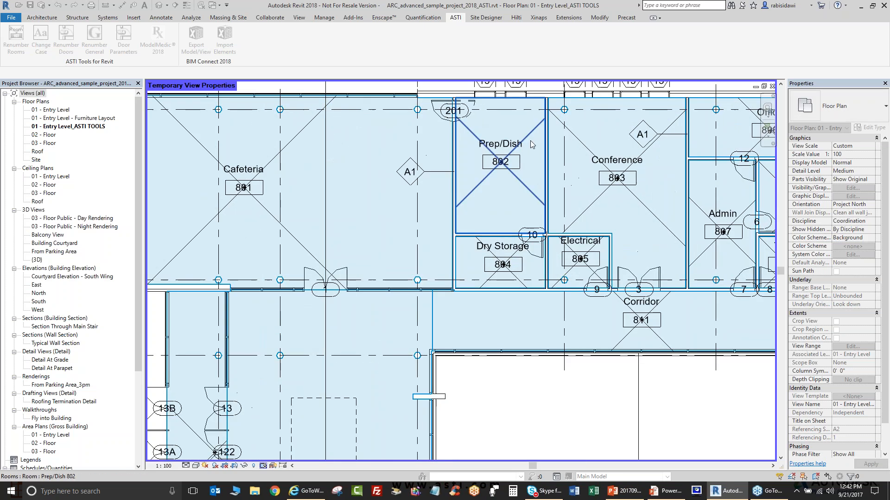
scroll(534, 157, up, 1)
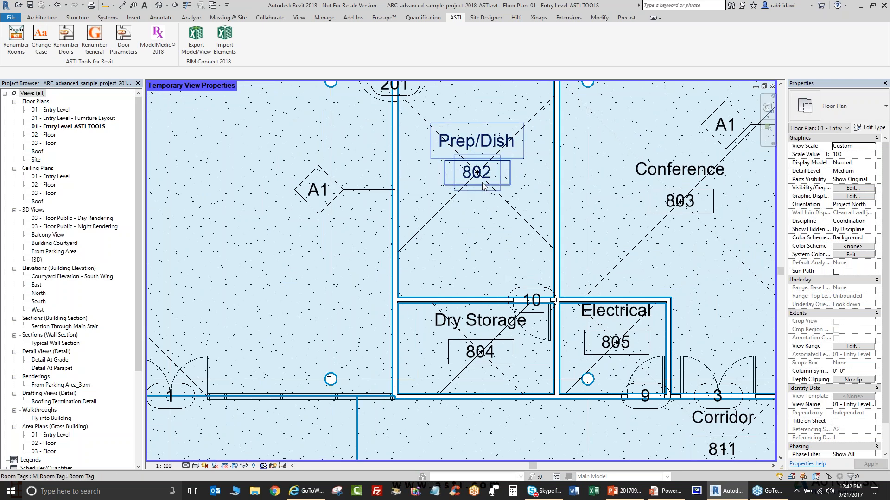
scroll(473, 218, down, 6)
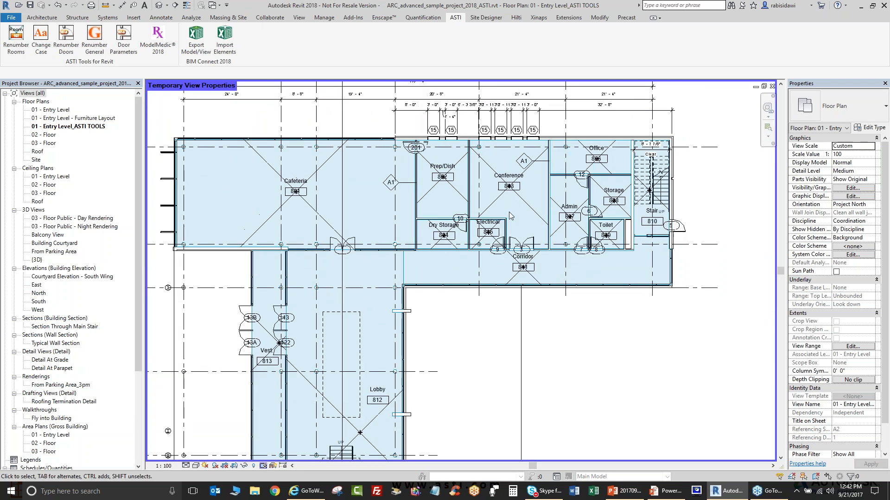
scroll(342, 238, up, 1)
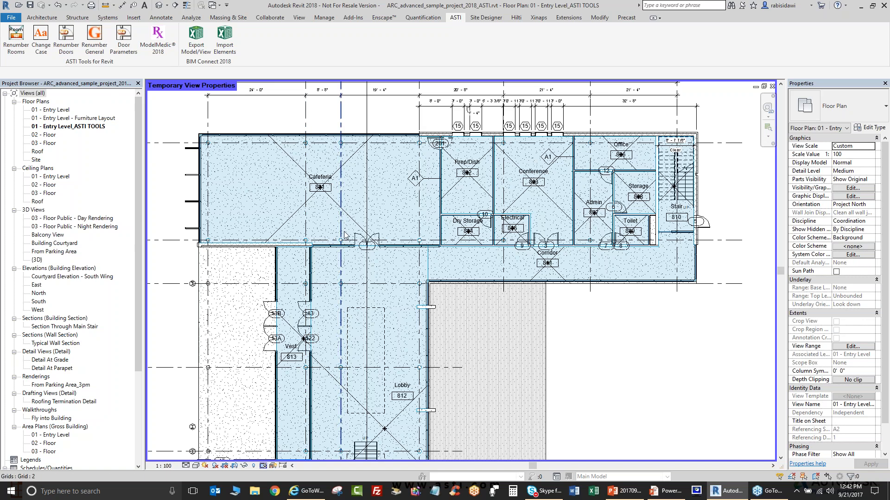
scroll(378, 176, up, 1)
scroll(377, 139, up, 1)
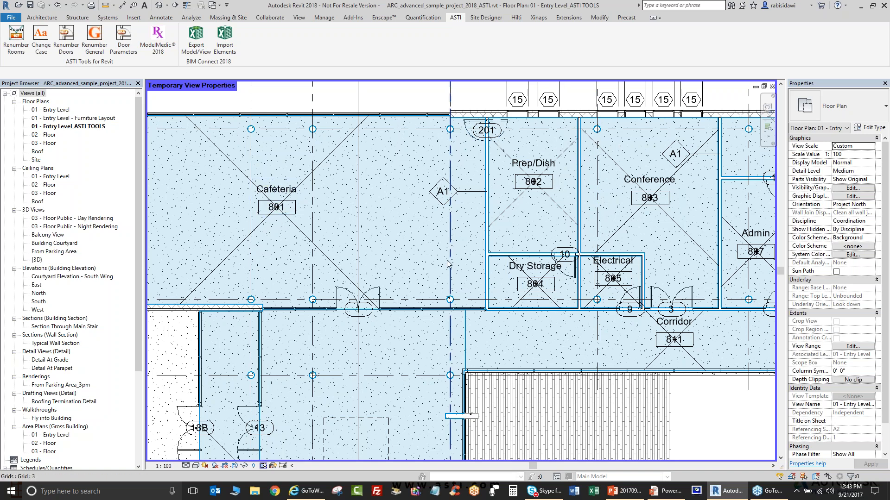
scroll(389, 204, down, 2)
scroll(381, 194, down, 4)
scroll(410, 230, up, 3)
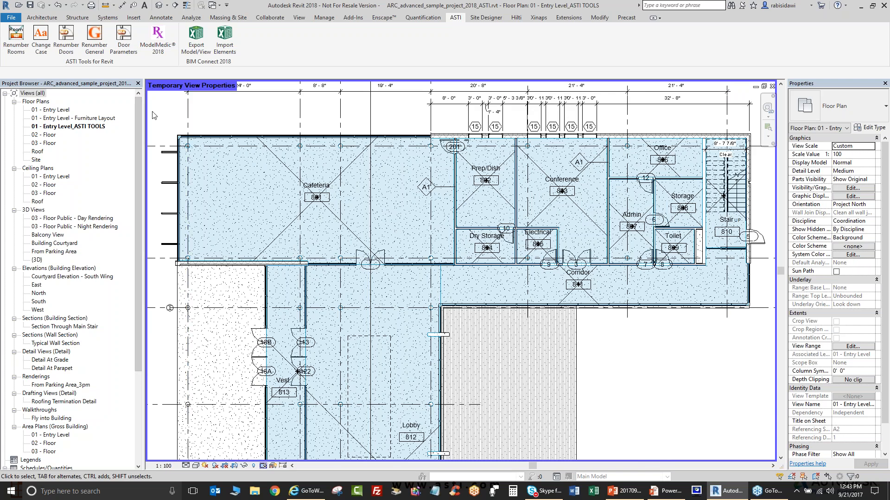
- Open Door Renumbering and read the instructions for renumbering doors by their associated rooms
click(66, 43)
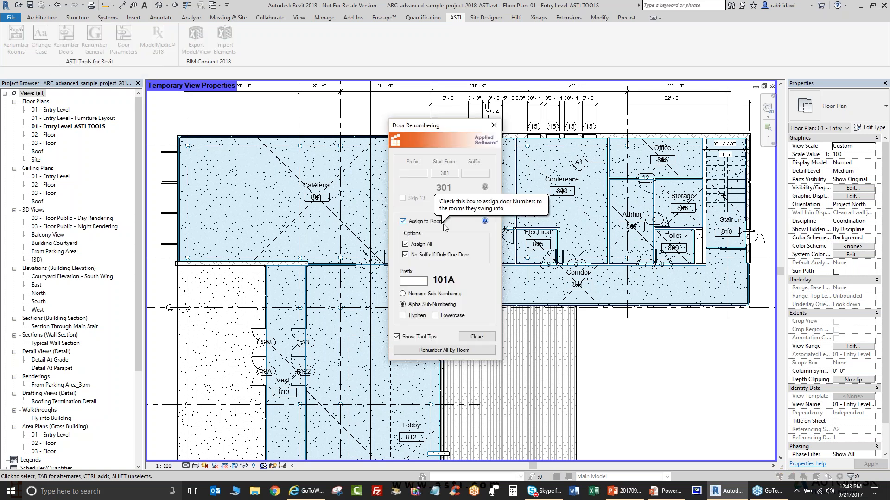
click(485, 221)
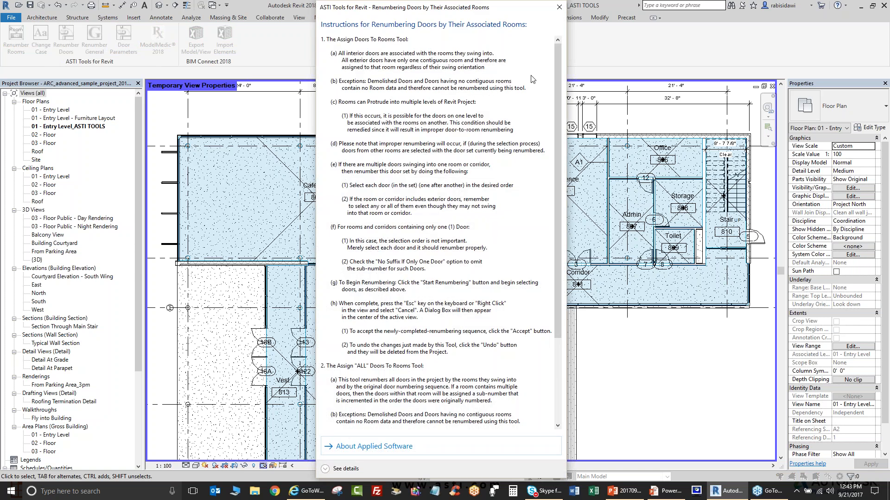
click(559, 9)
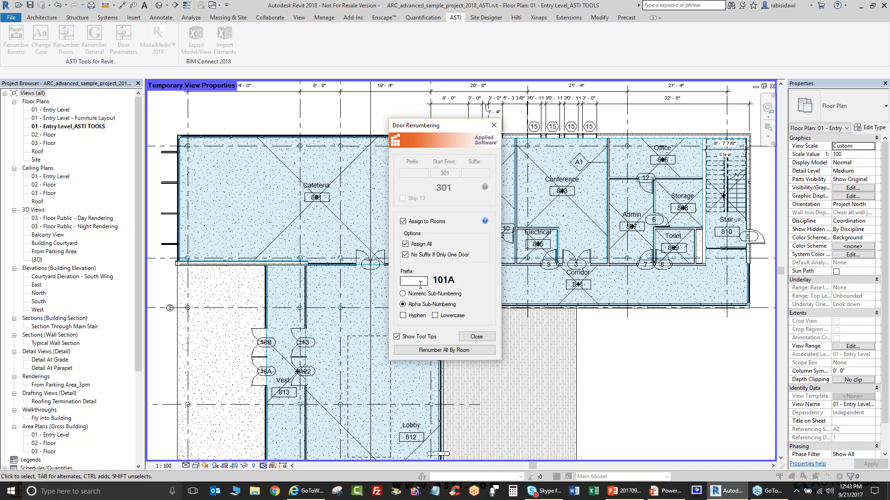
- Renumber all doors by room with uppercase alpha sub-numbering and no hyphen, accept the results, and check the Cafeteria's door tags
click(402, 304)
click(403, 316)
click(403, 316)
click(436, 316)
click(442, 351)
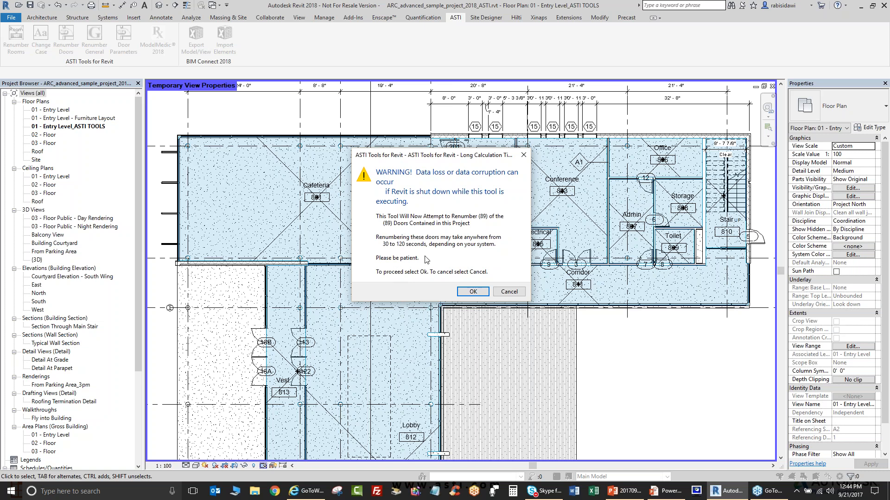
click(474, 292)
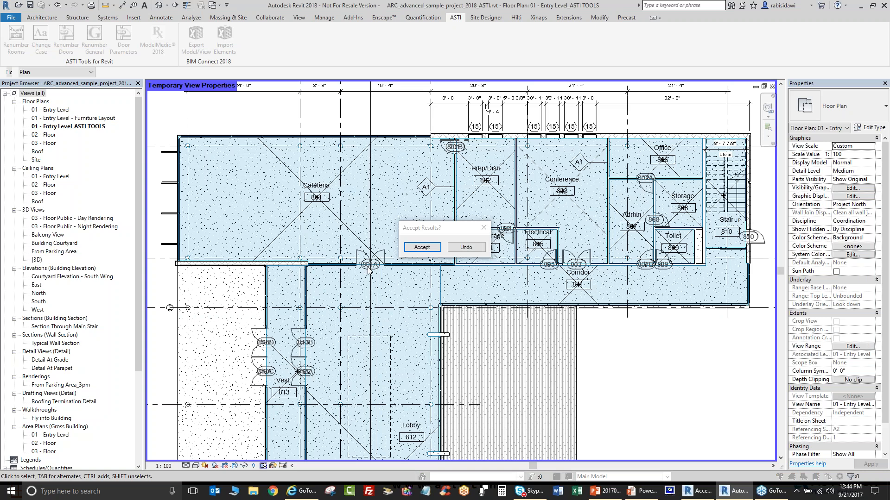
click(422, 250)
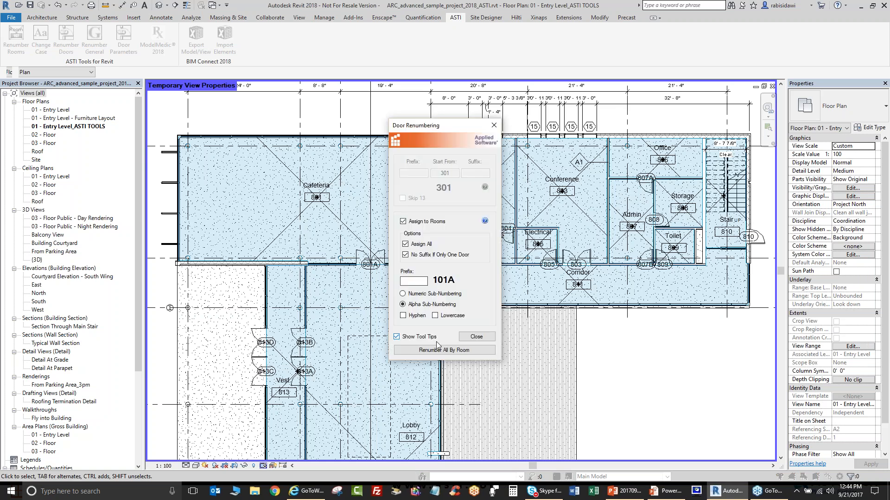
click(476, 337)
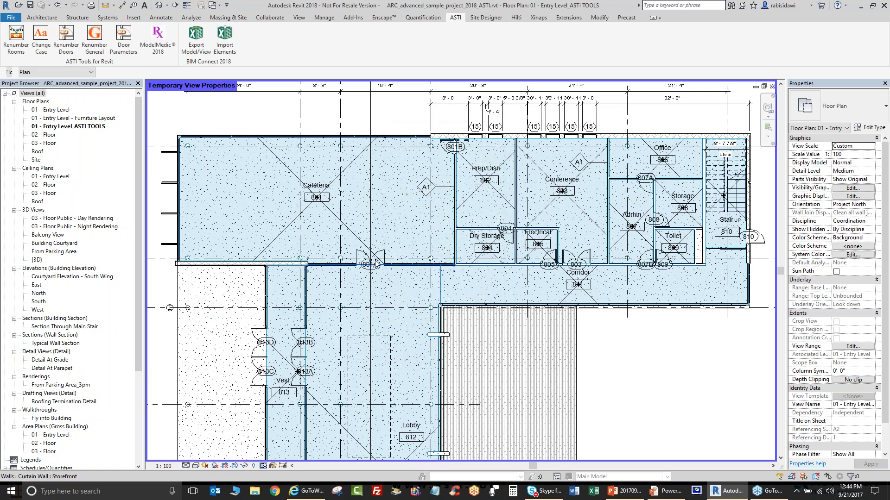
scroll(383, 162, up, 3)
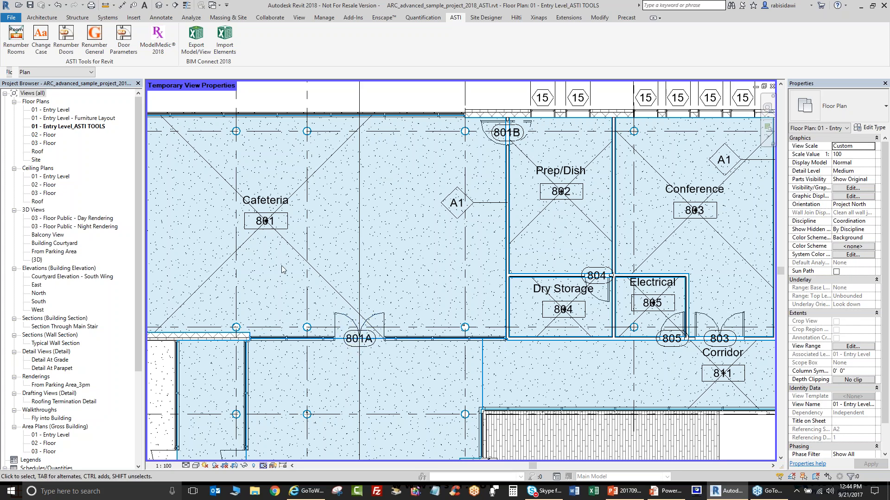
scroll(514, 137, up, 1)
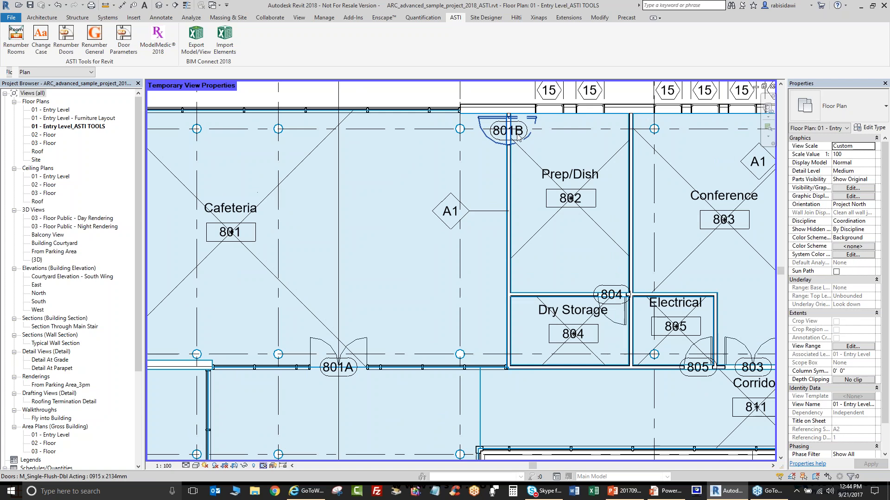
click(517, 133)
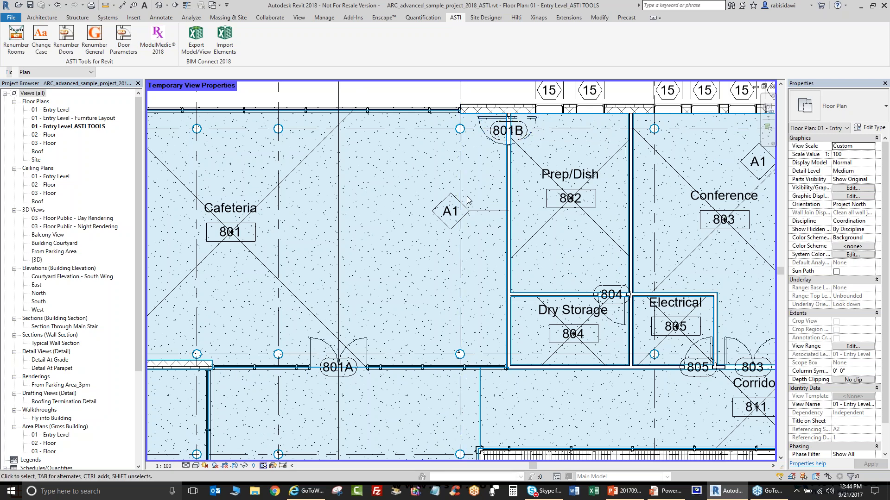
scroll(428, 190, down, 2)
scroll(426, 192, down, 2)
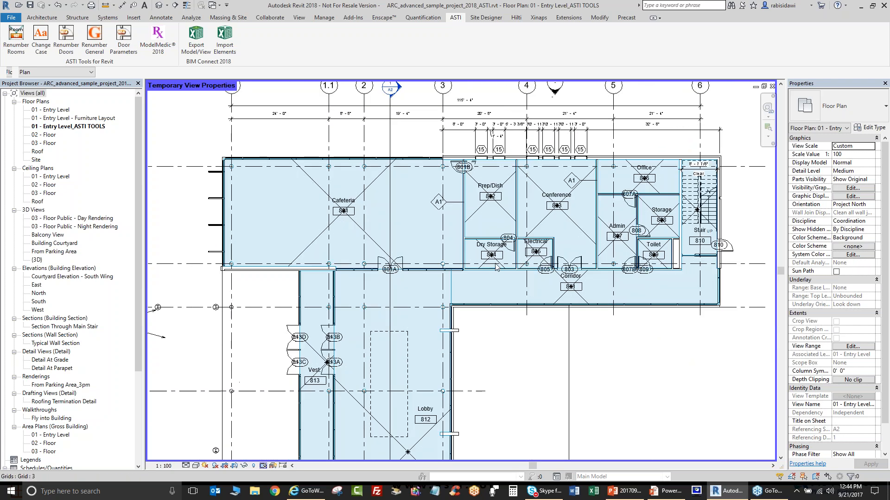
scroll(668, 360, up, 1)
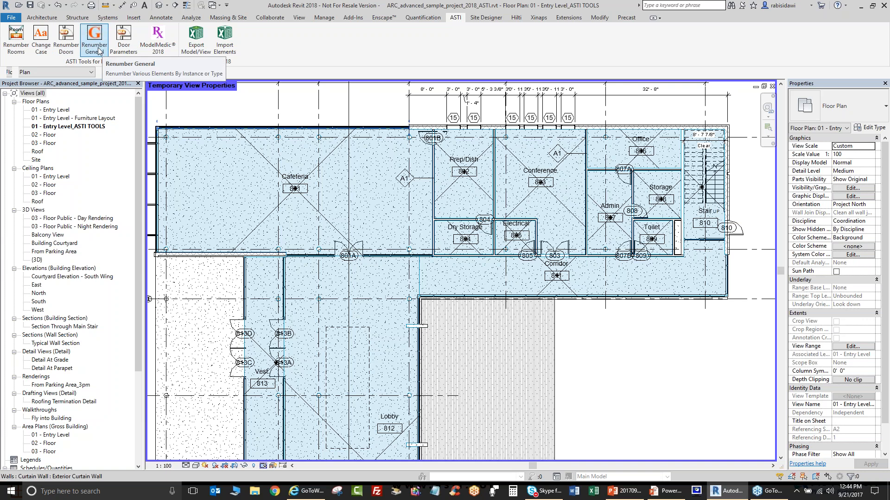
- Open the 01 - Entry Level - Furniture Layout floor plan and bring up the Cafeteria's tagged tables
double_click(93, 122)
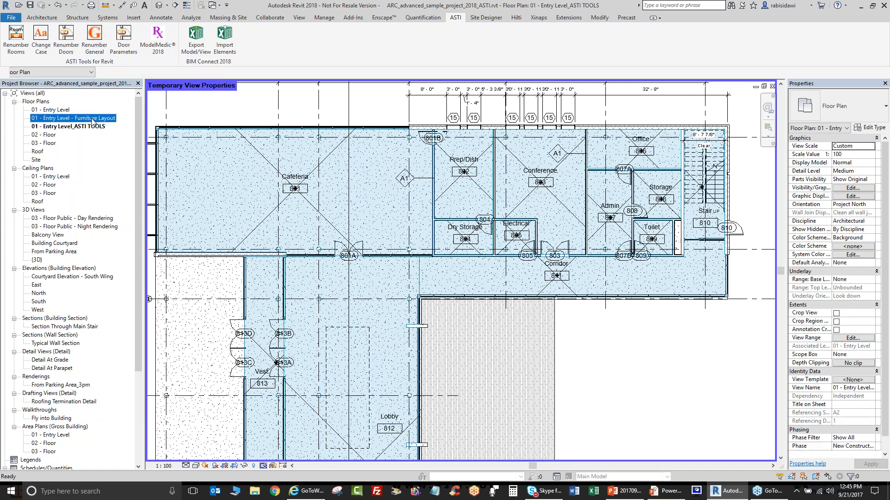
scroll(286, 217, up, 5)
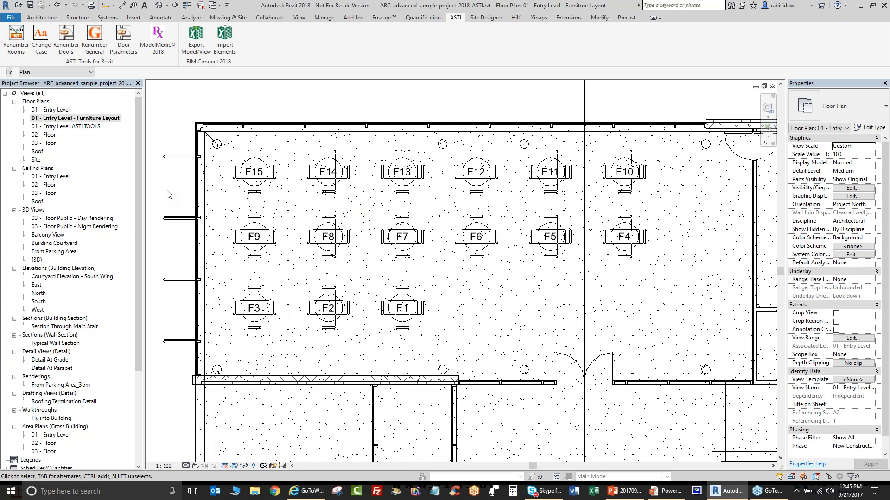
scroll(338, 250, up, 1)
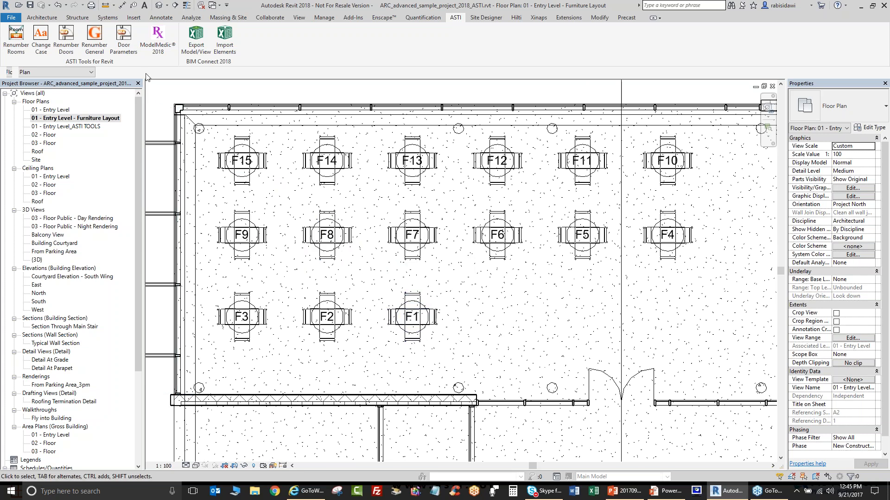
- Open Renumber General for the Furniture category with prefix T, start number 101 and renumbering by instance
click(98, 46)
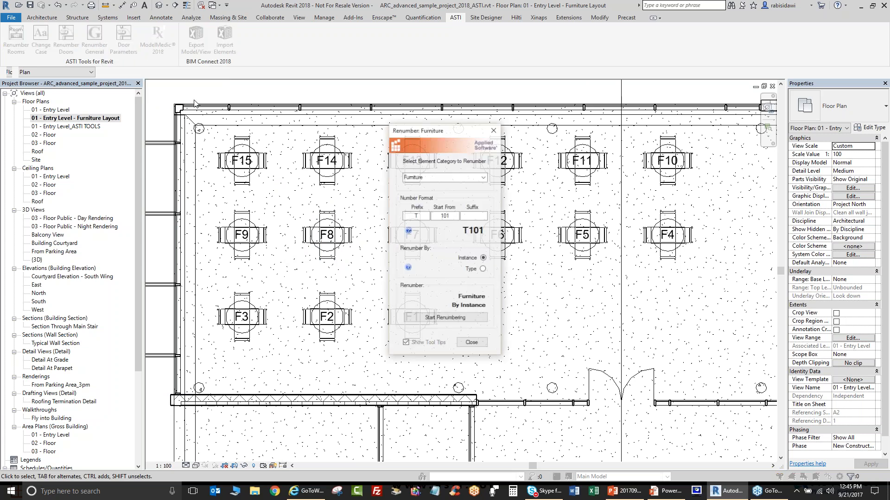
click(484, 178)
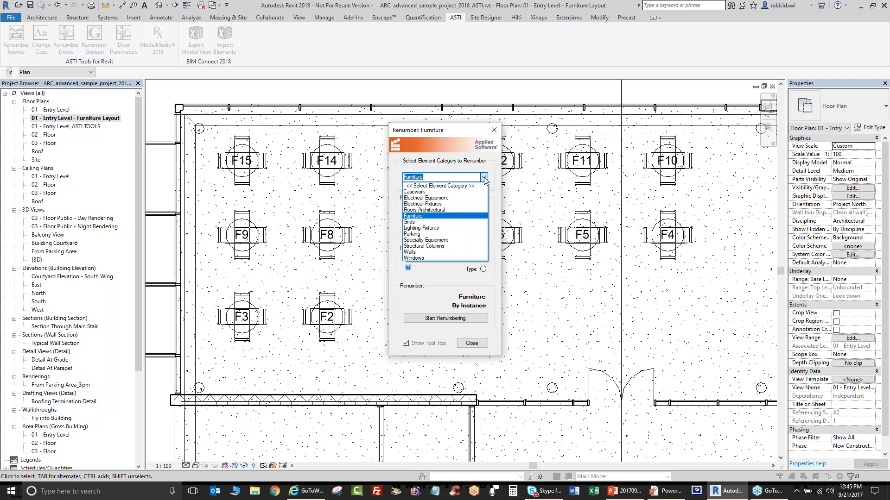
click(484, 178)
click(483, 178)
click(483, 178)
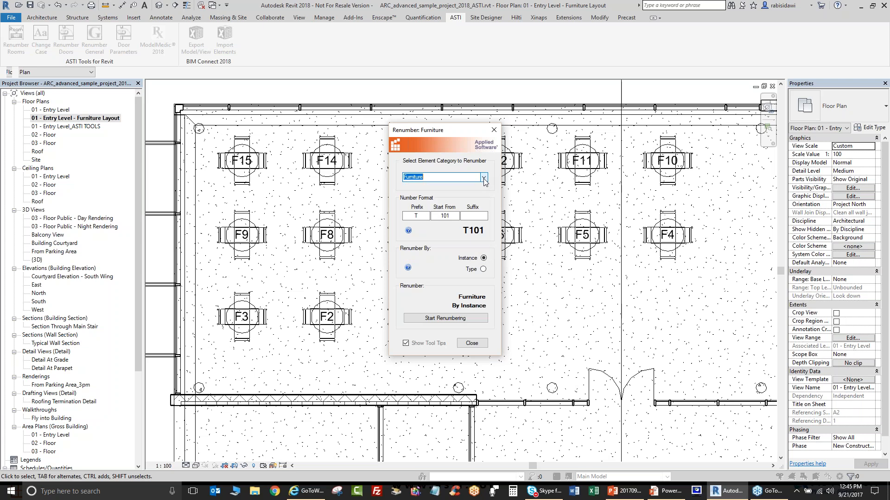
double_click(406, 216)
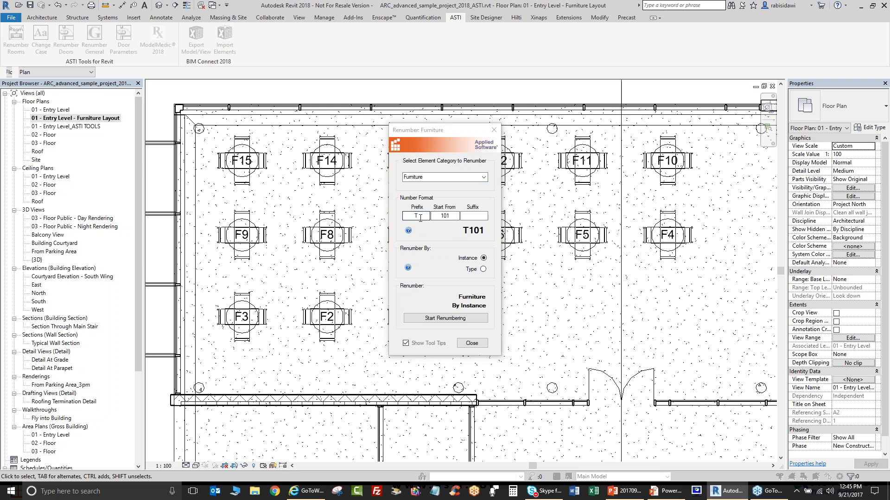
click(451, 216)
drag(441, 216, 455, 216)
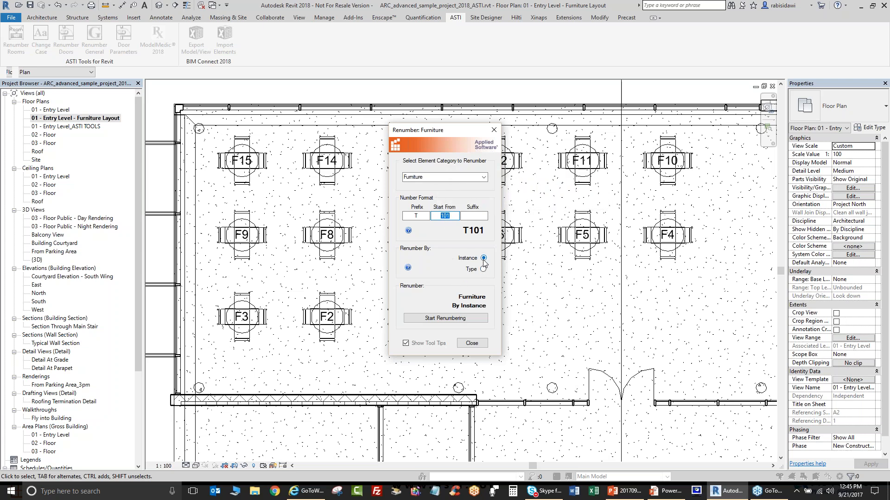
- Renumber the Cafeteria tables T101 to T115, starting at F1 and going through F3, F9 to F4, and F10 to F15
click(446, 318)
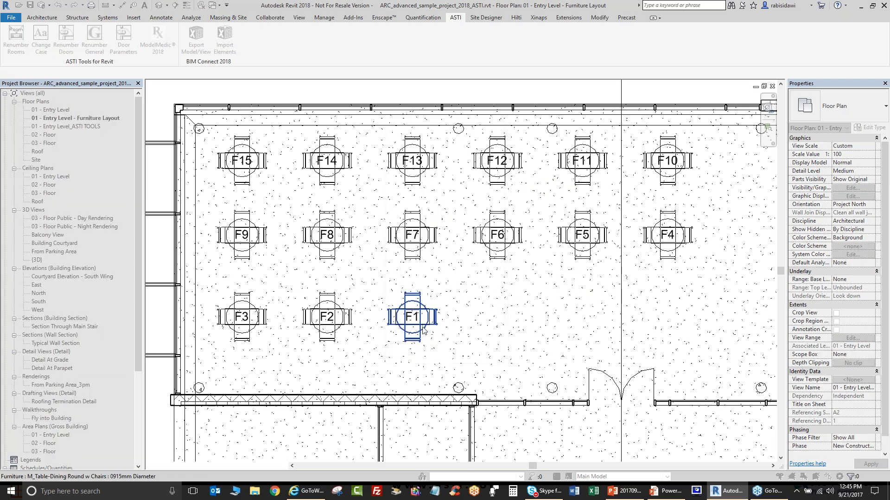
click(422, 328)
click(337, 327)
click(241, 328)
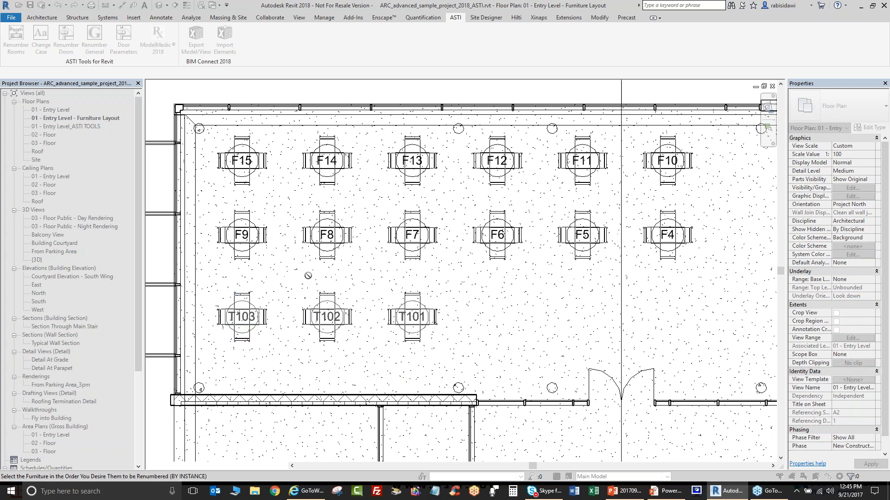
click(257, 244)
click(324, 241)
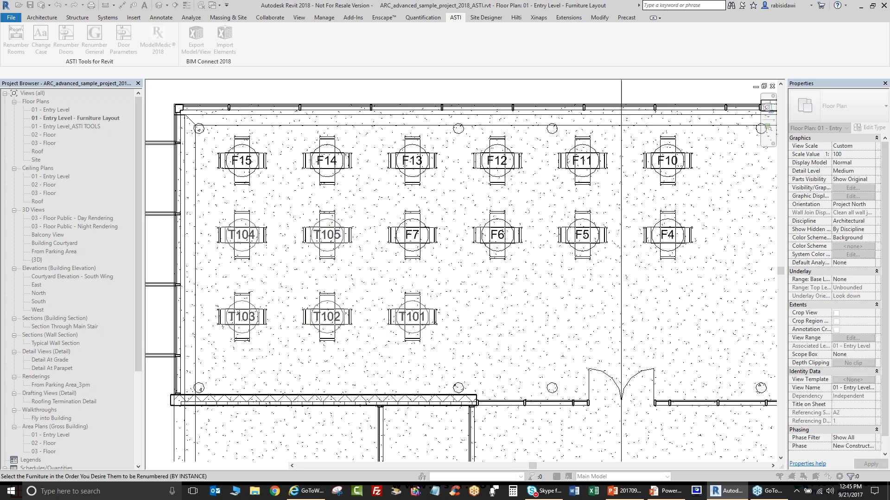
click(412, 240)
click(507, 244)
click(583, 244)
click(669, 243)
click(669, 170)
click(583, 164)
click(497, 165)
click(412, 165)
click(340, 165)
click(243, 166)
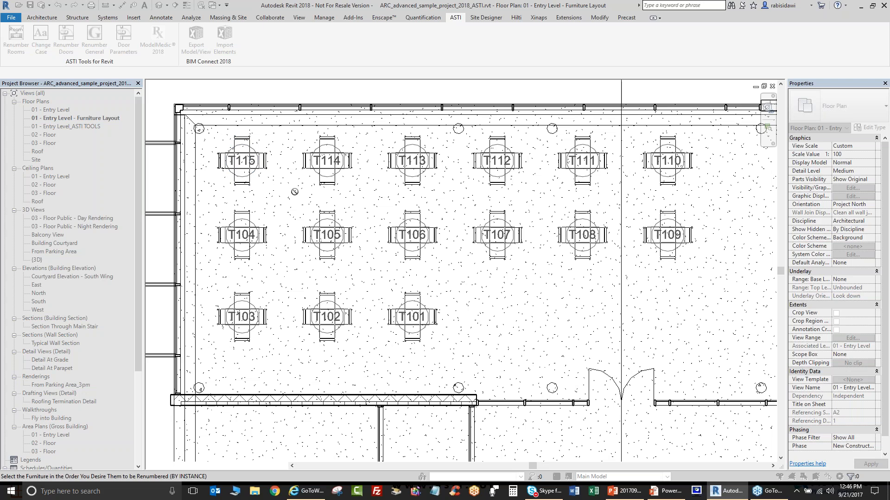
- Finish picking furniture, accept the renumbering results and close the Renumber dialog
key(Escape)
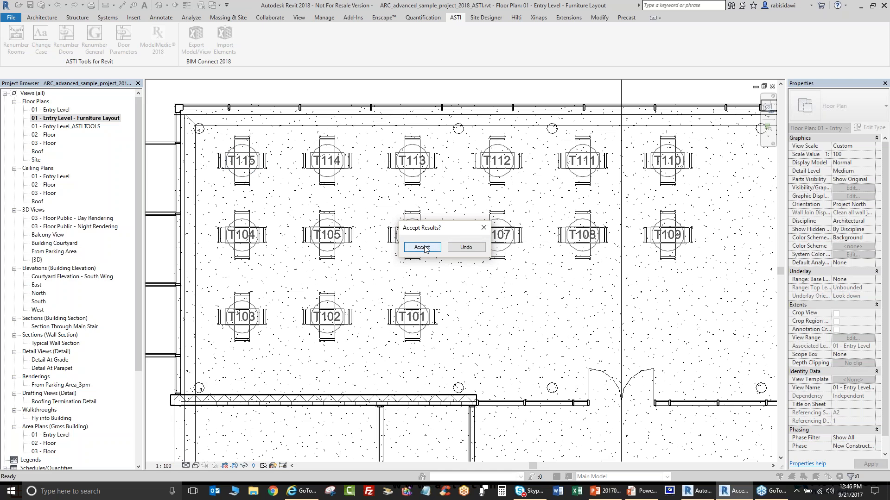
click(423, 248)
click(472, 343)
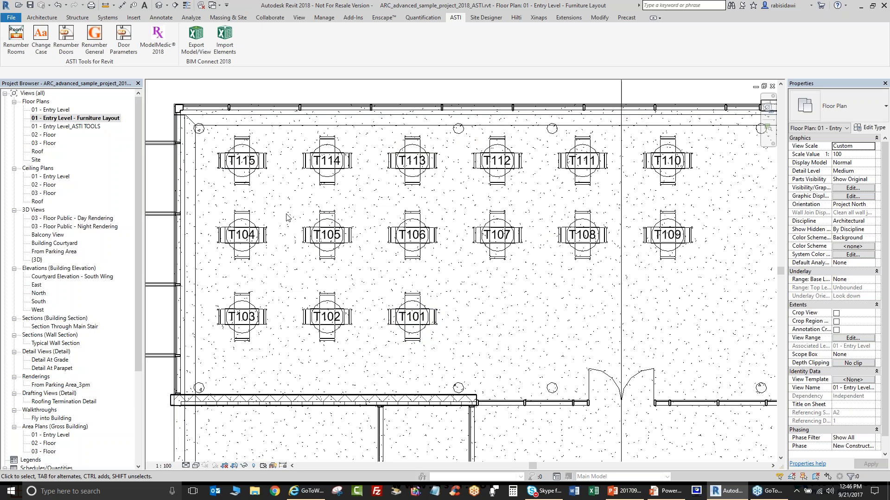
- Reopen the 01 - Entry Level_ASTI TOOLS floor plan and examine the room and door tags from the Lobby area back to Prep/Dish
double_click(85, 127)
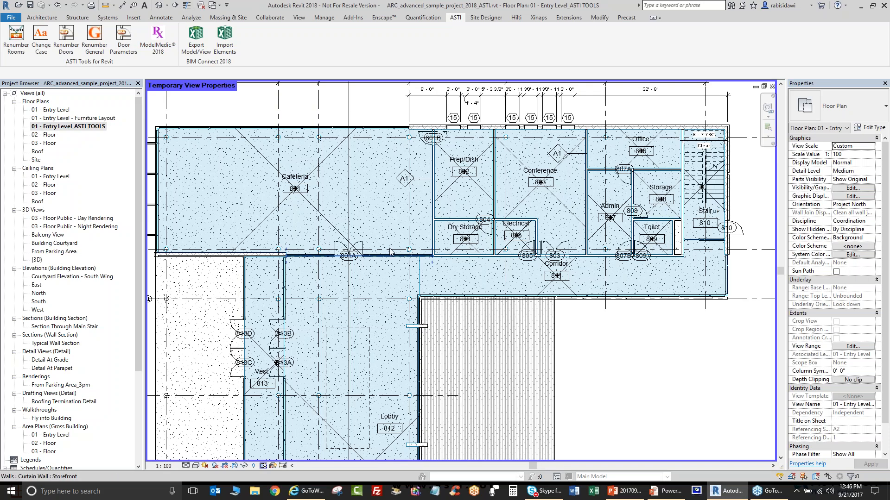
scroll(422, 255, down, 2)
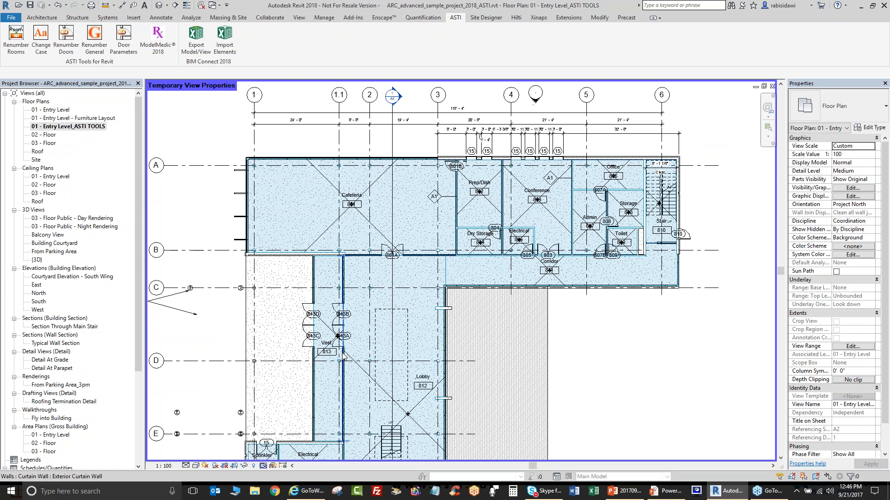
scroll(347, 250, down, 2)
scroll(329, 432, up, 1)
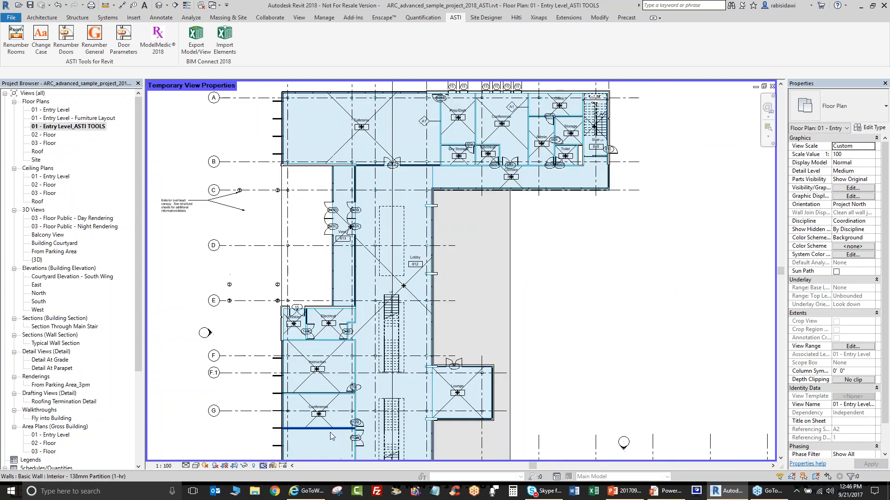
scroll(330, 432, up, 2)
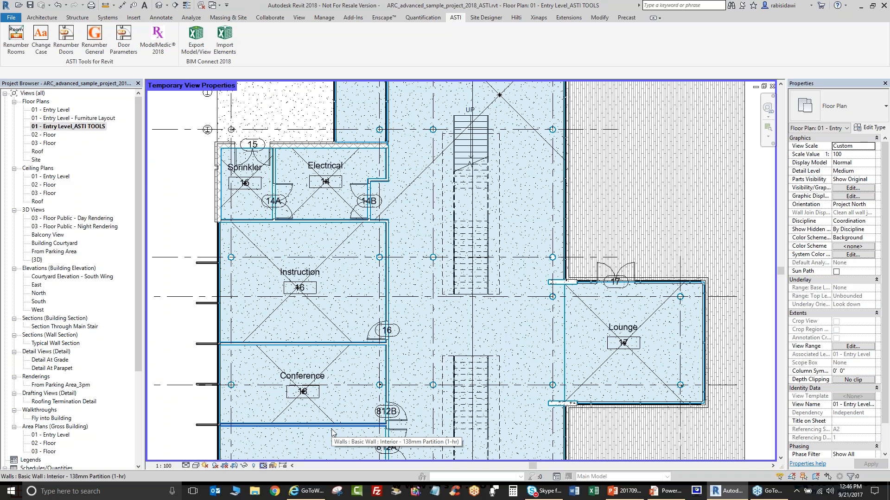
scroll(332, 432, down, 5)
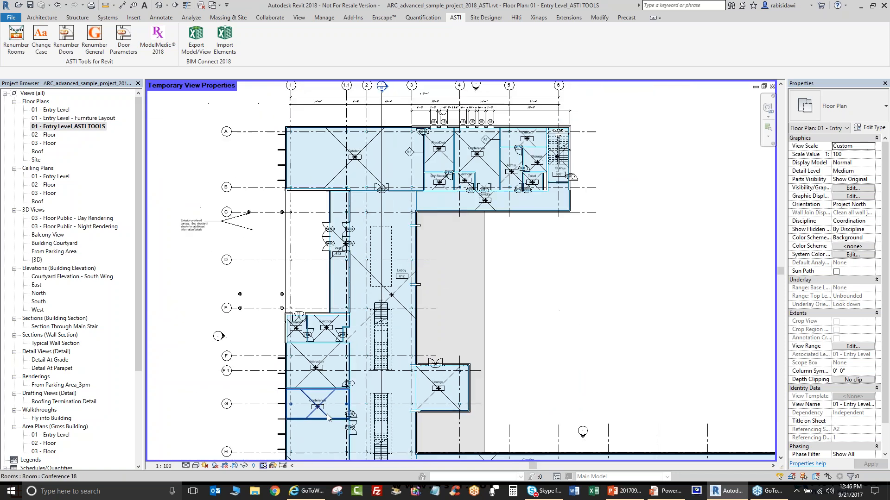
scroll(428, 218, up, 3)
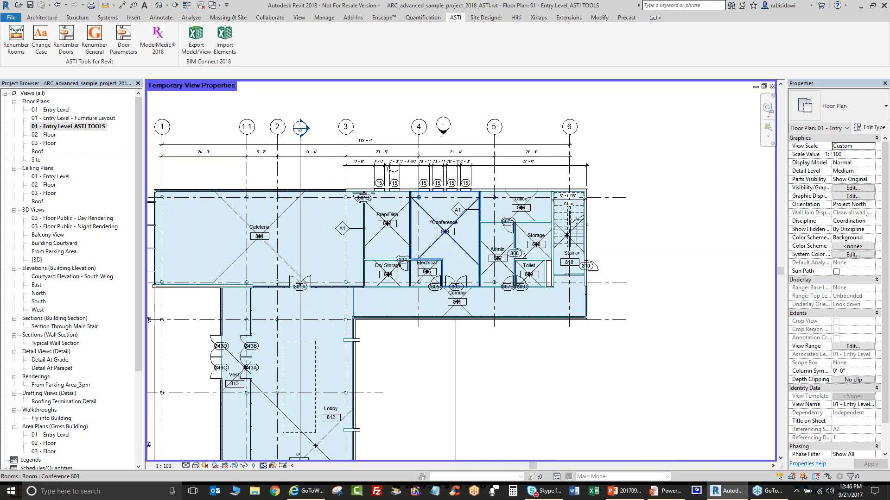
scroll(429, 217, up, 1)
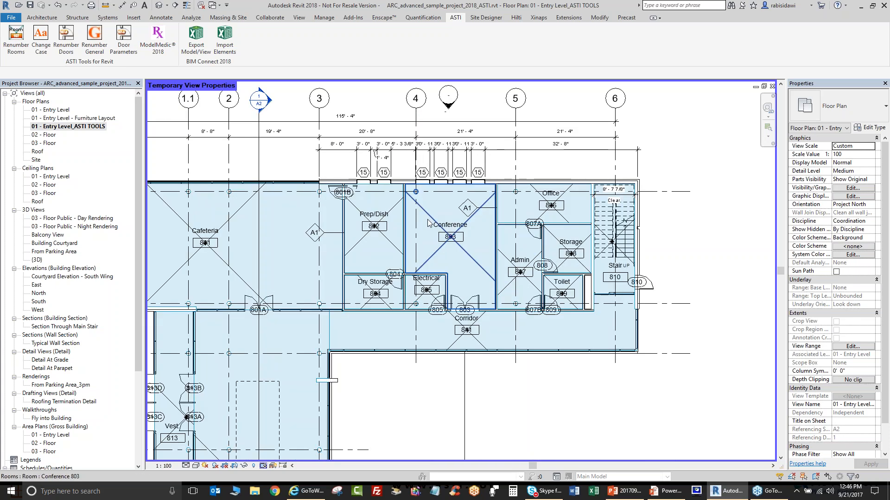
scroll(393, 250, up, 3)
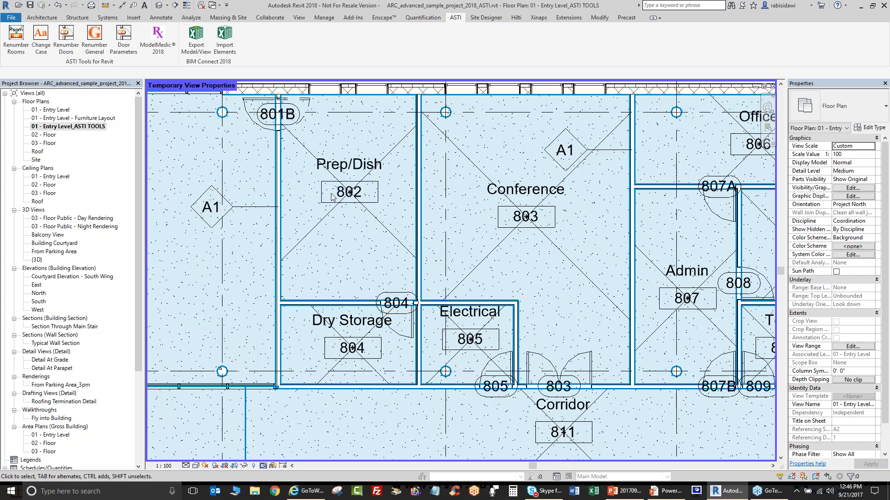
- Set the Prep/Dish room's number to 101 and flip the Dry Storage door to swing into Prep/Dish
double_click(348, 192)
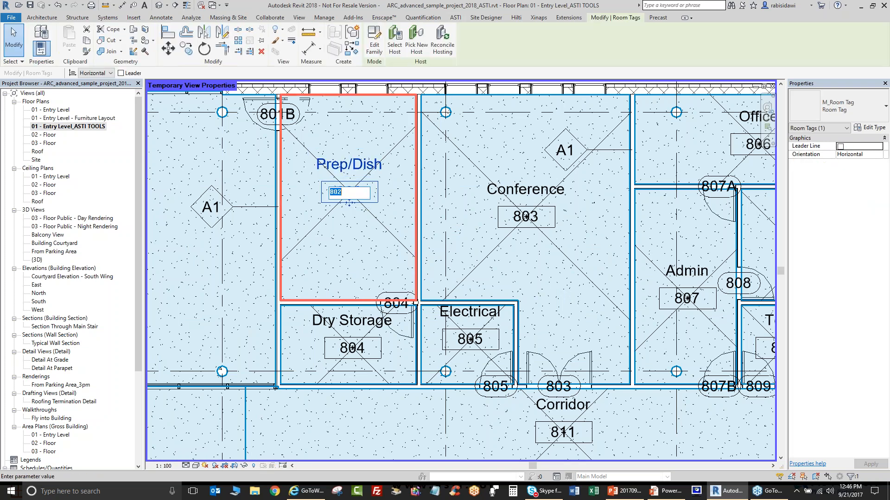
text(101)
key(Return)
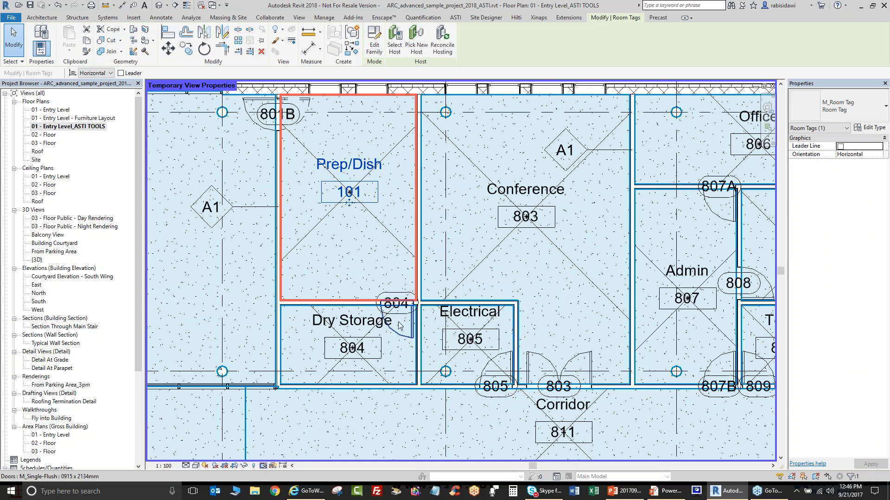
click(398, 336)
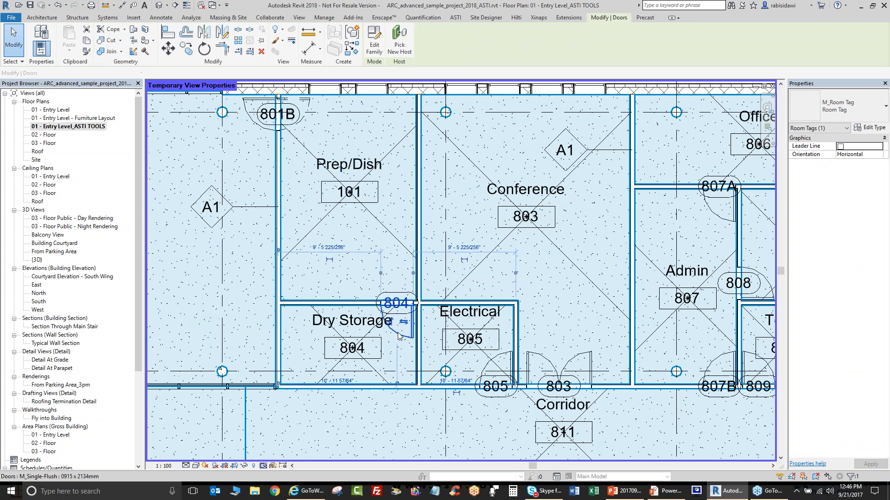
click(391, 323)
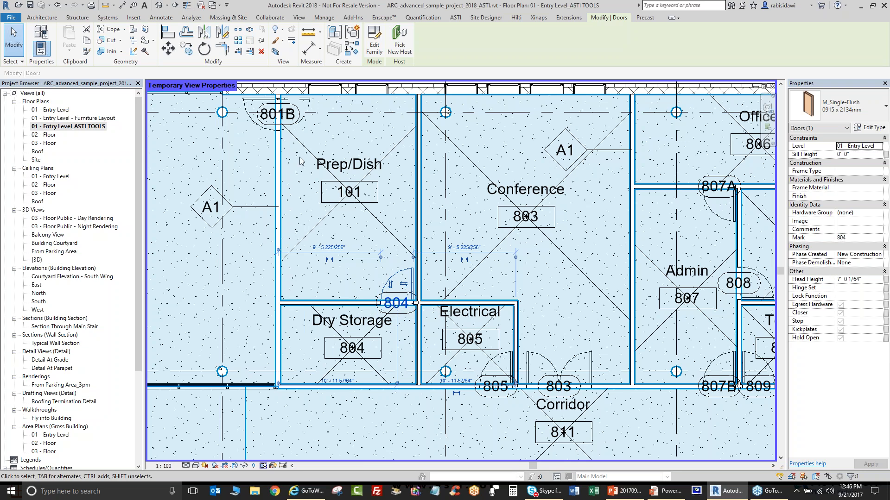
- Bring up the ASTI Door Parameters tool and read how it updates the To-Room and From-Room orientation of doors
click(455, 17)
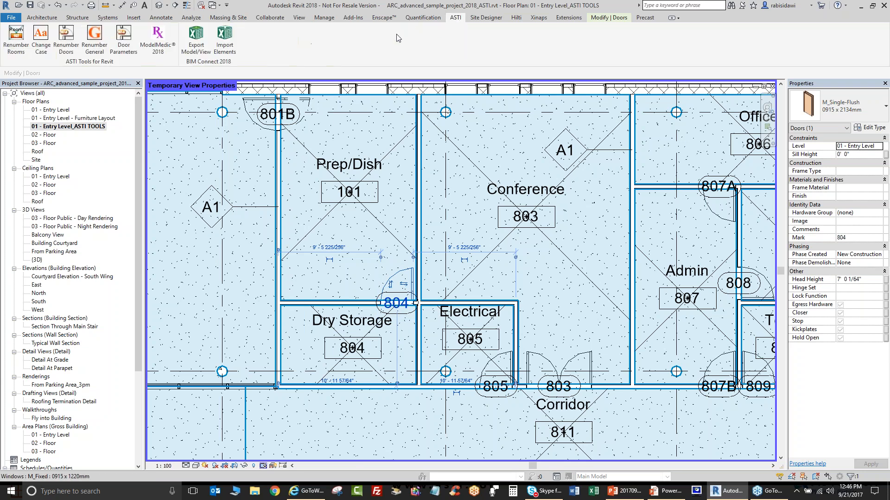
click(123, 42)
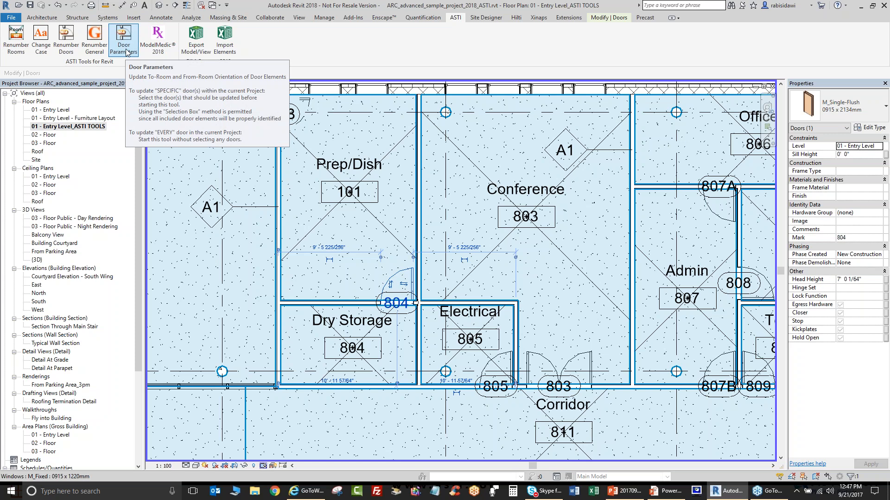
click(123, 42)
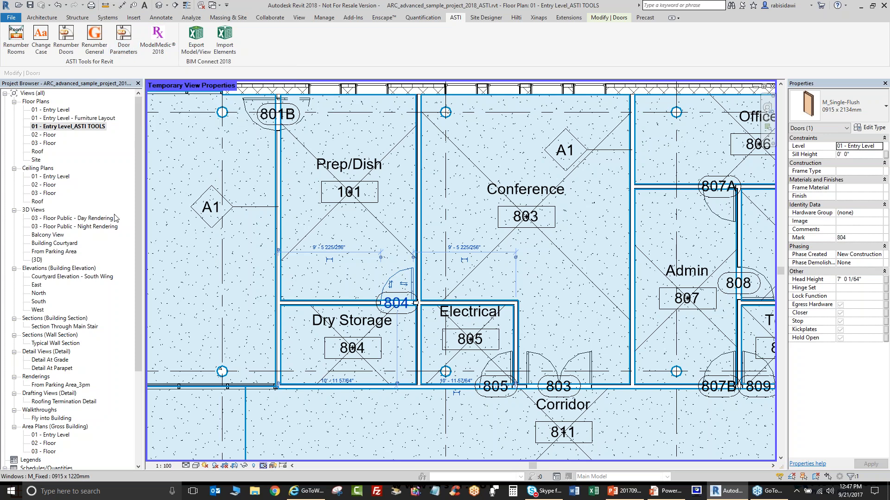
- Open the Door Schedule to check its From Room and To Room number columns, then close it
drag(138, 303, 134, 392)
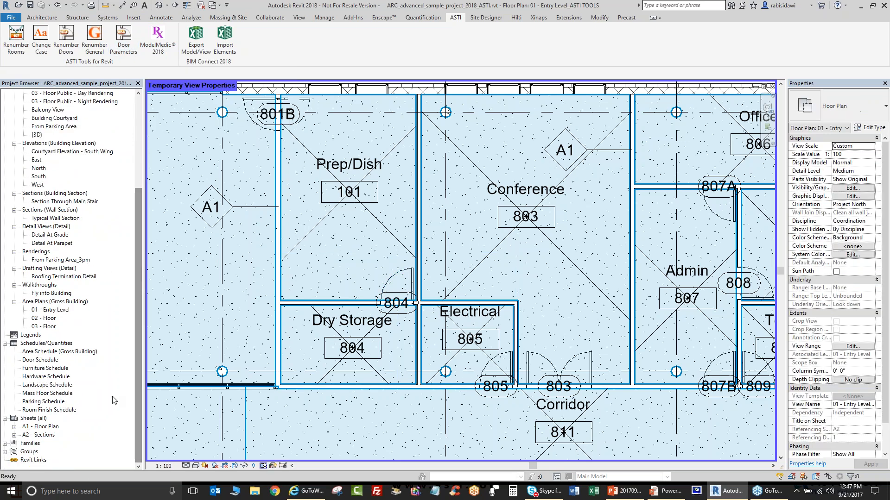
double_click(42, 361)
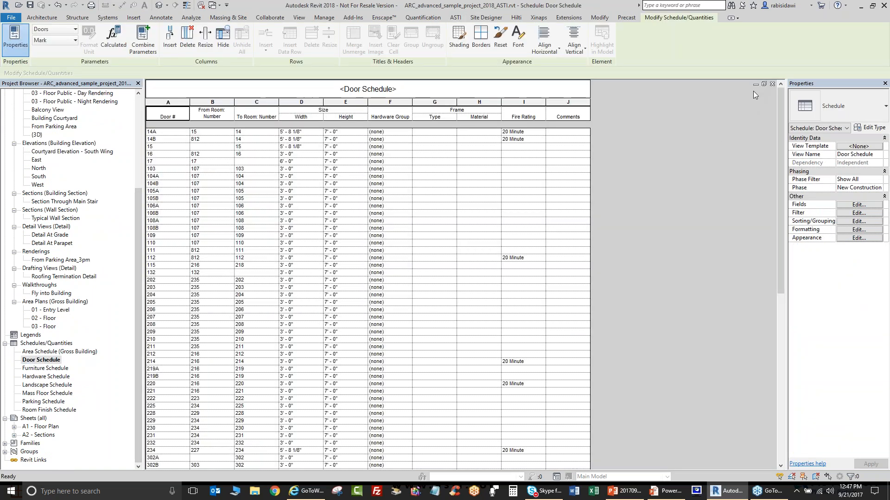
click(772, 84)
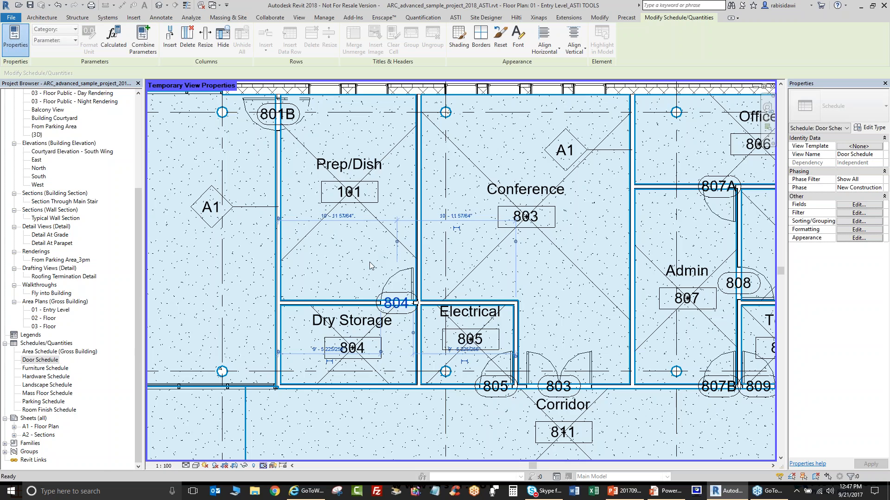
- Open the Door Schedule to check the From Room and To Room numbers of the flipped door 804, then close it
click(389, 312)
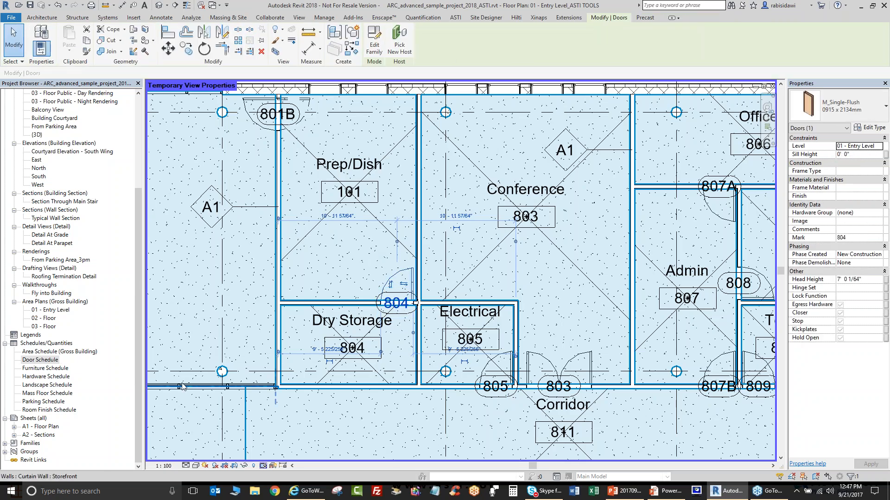
double_click(47, 361)
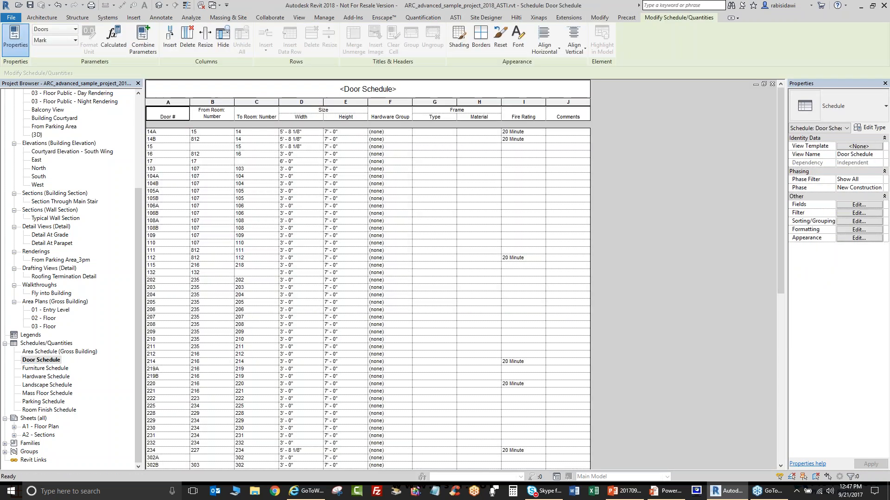
scroll(209, 364, down, 10)
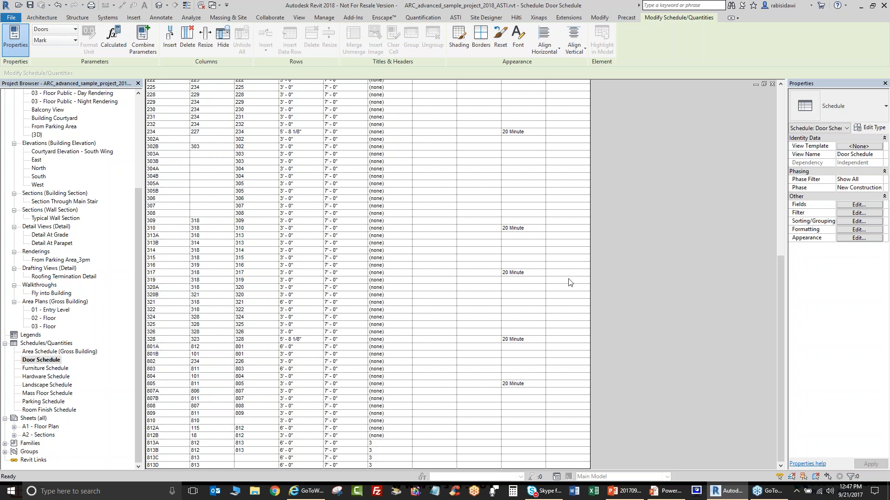
click(773, 83)
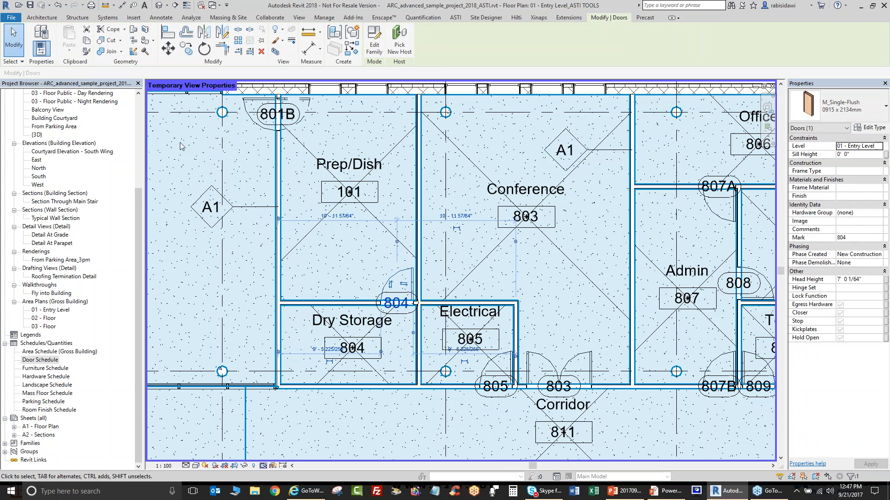
- Run the ASTI Door Parameters update on the project's doors, proceeding despite enclosed spaces without rooms, and dismiss the summary
click(349, 250)
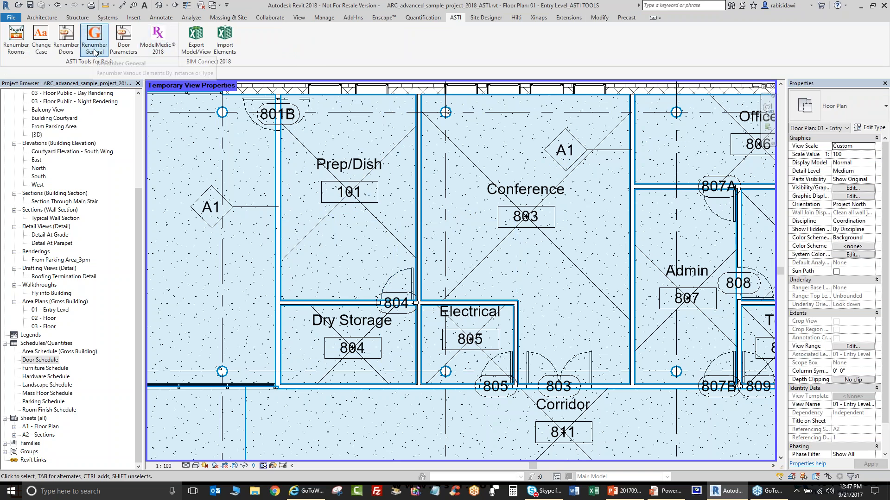
click(123, 48)
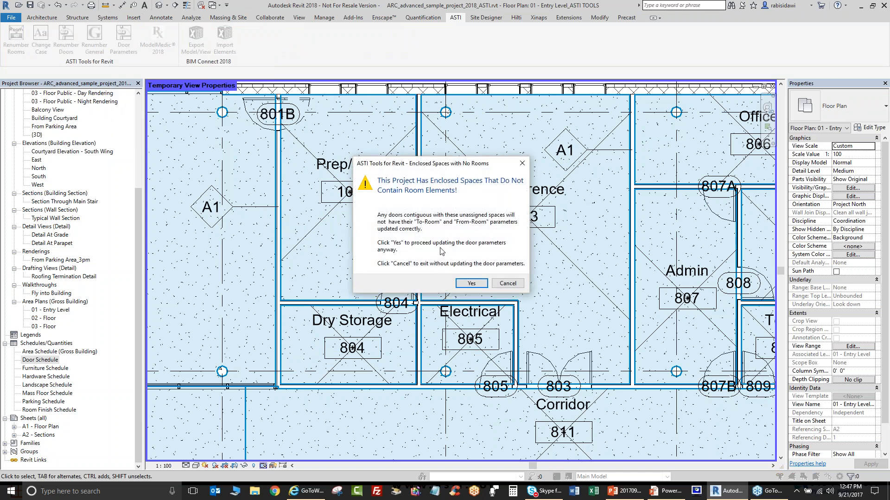
click(470, 283)
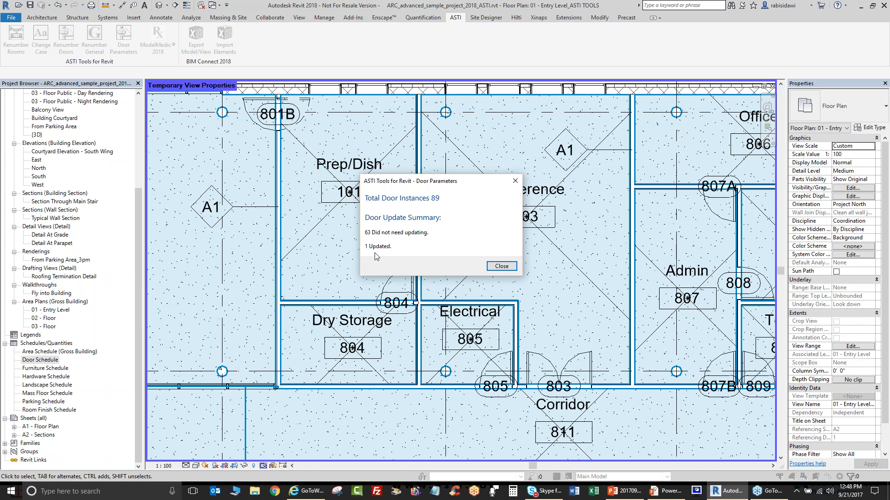
click(502, 266)
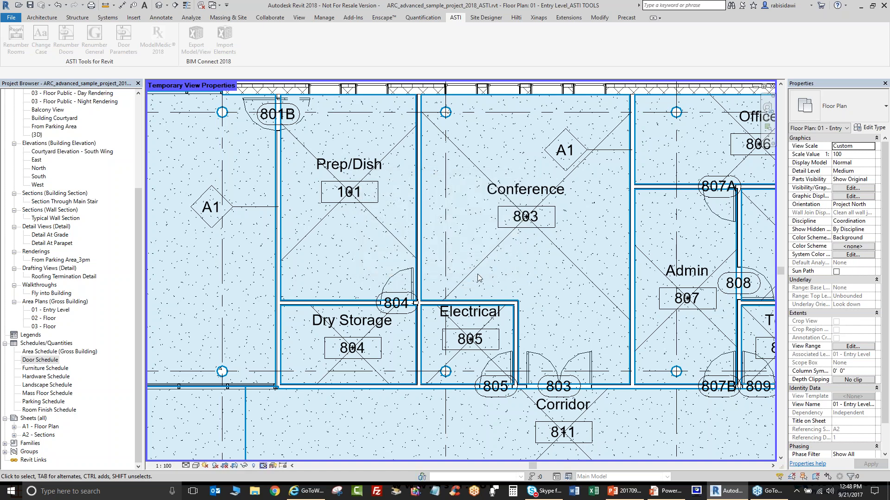
- Reopen the Door Schedule to check door 804's From Room and To Room numbers, then close it to return to the floor plan
click(44, 362)
double_click(45, 360)
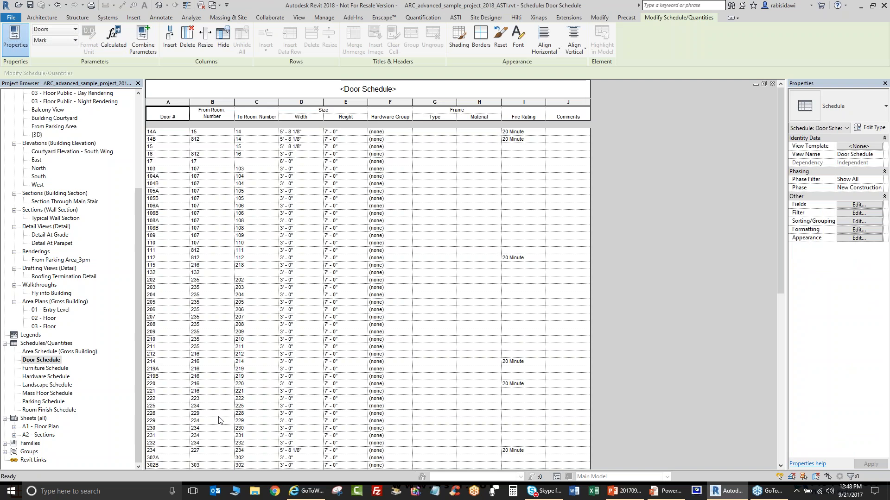
scroll(209, 435, down, 5)
scroll(168, 399, down, 10)
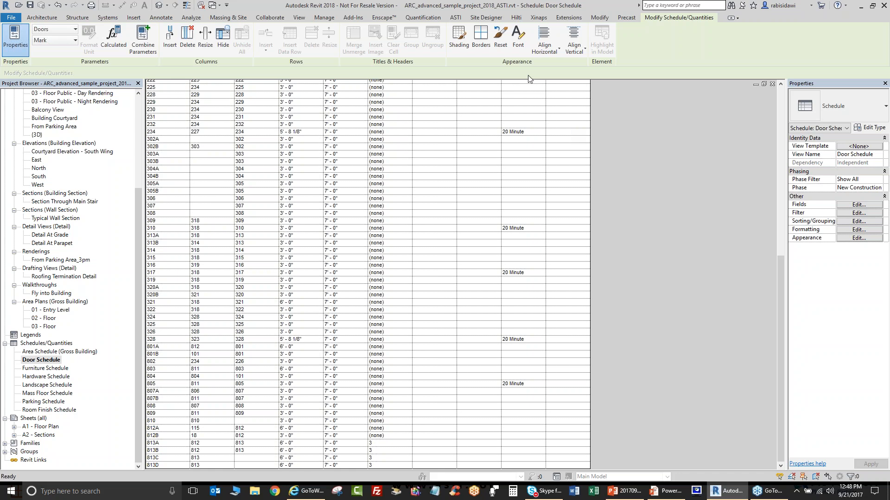
click(353, 19)
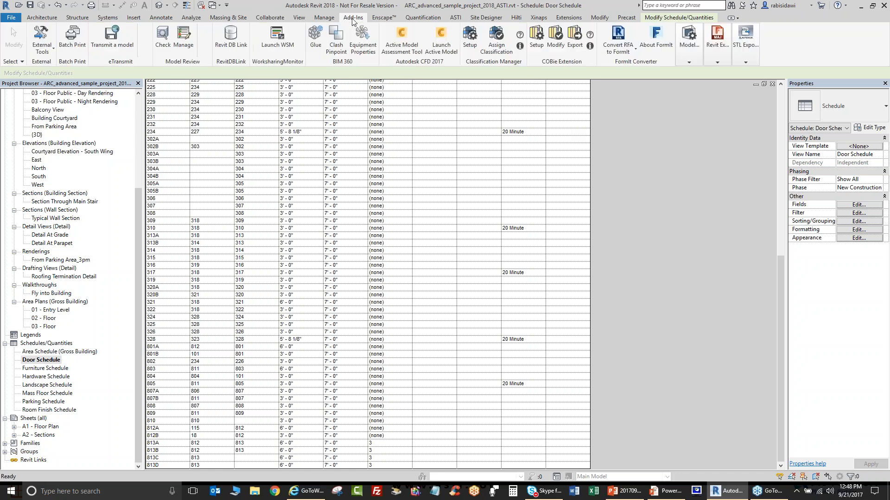
click(455, 18)
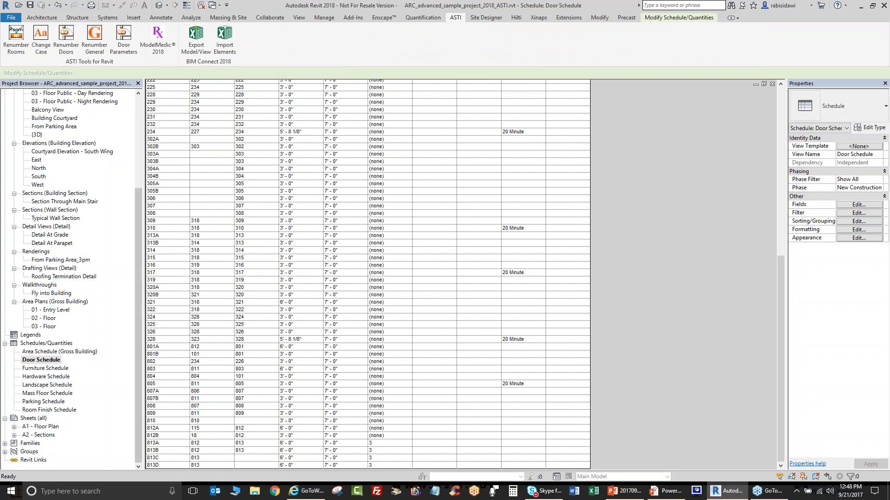
drag(137, 299, 137, 204)
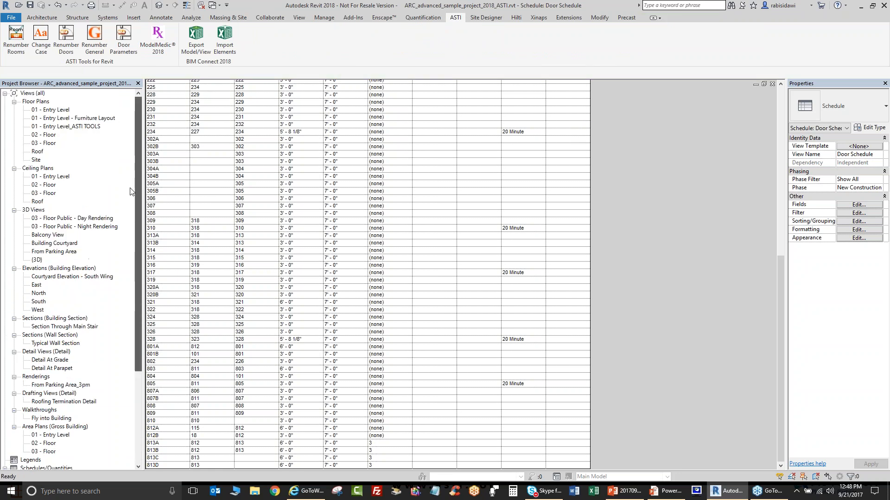
click(771, 84)
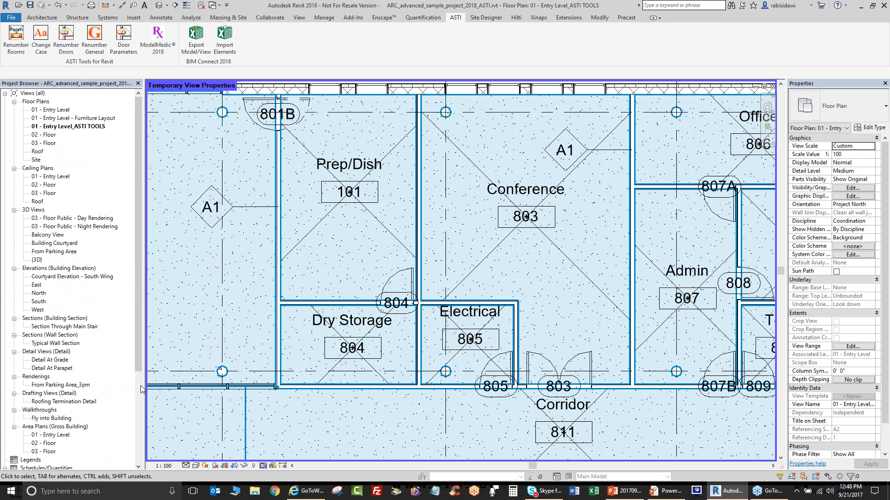
- Open the Detail At Grade detail view
click(138, 391)
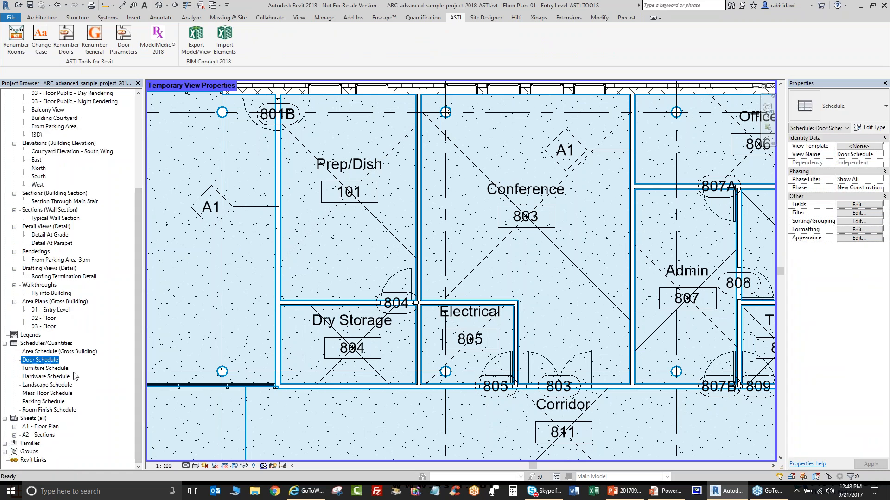
double_click(49, 235)
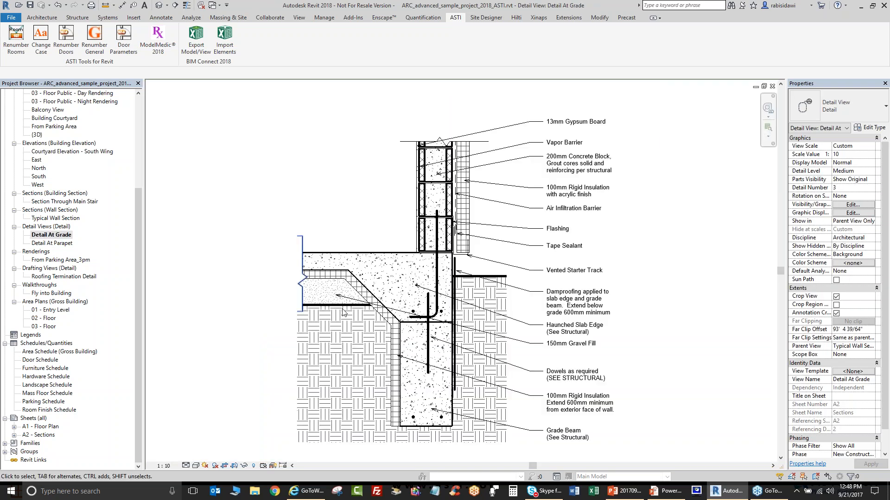
scroll(619, 394, up, 1)
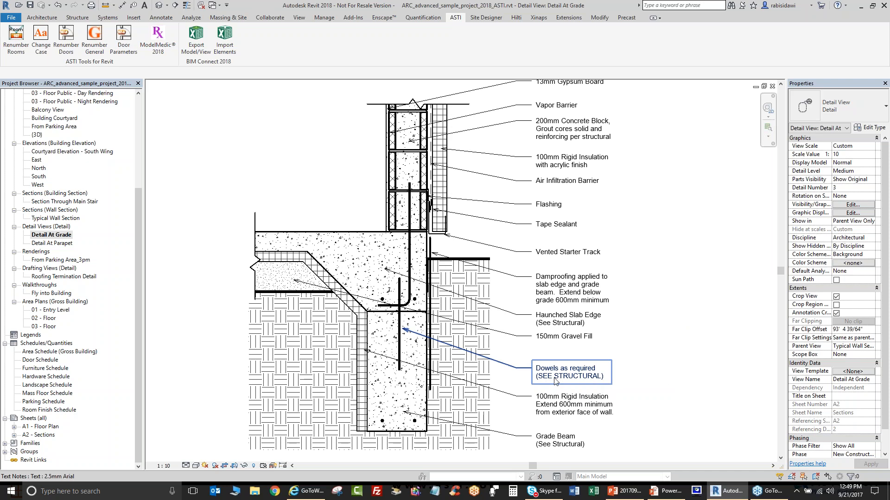
- Change the "Dowels as required (SEE STRUCTURAL)" text note to lower case with the ASTI Change Case tool
click(570, 379)
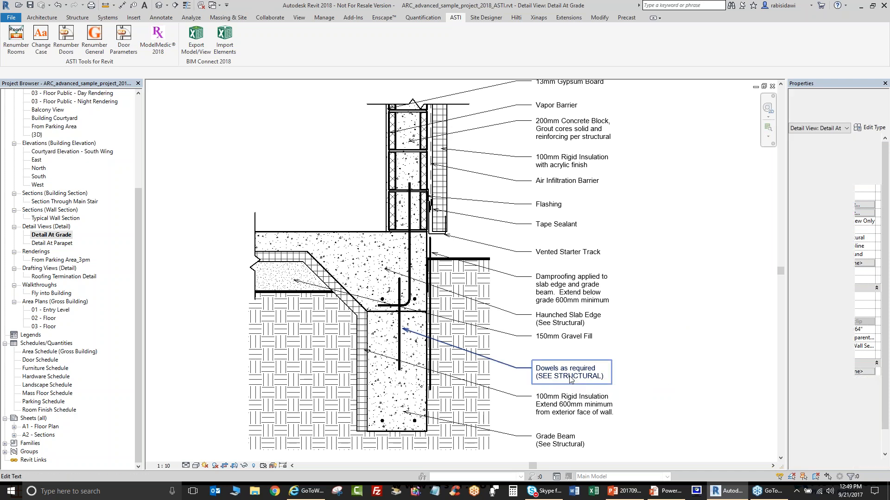
scroll(571, 384, up, 2)
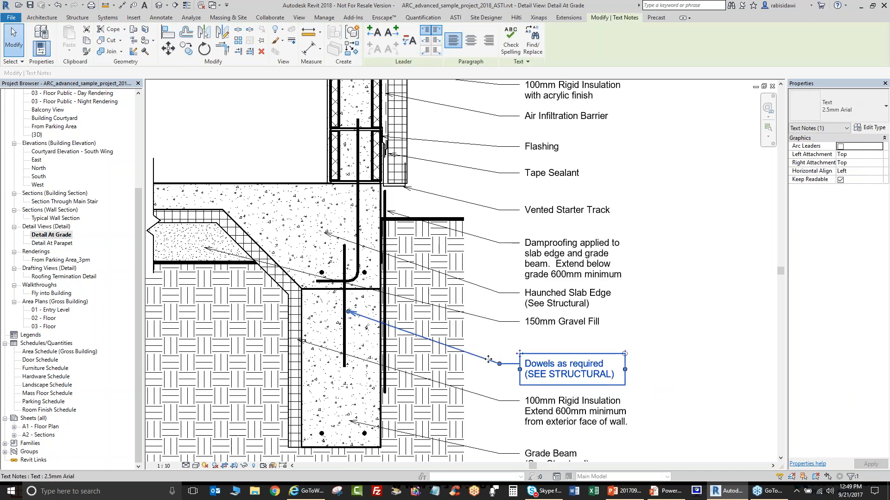
click(455, 17)
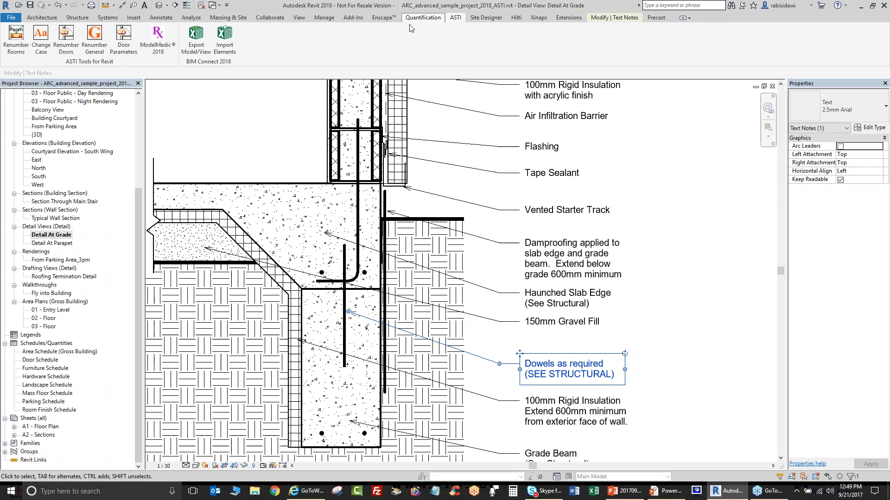
click(41, 38)
drag(234, 181, 413, 196)
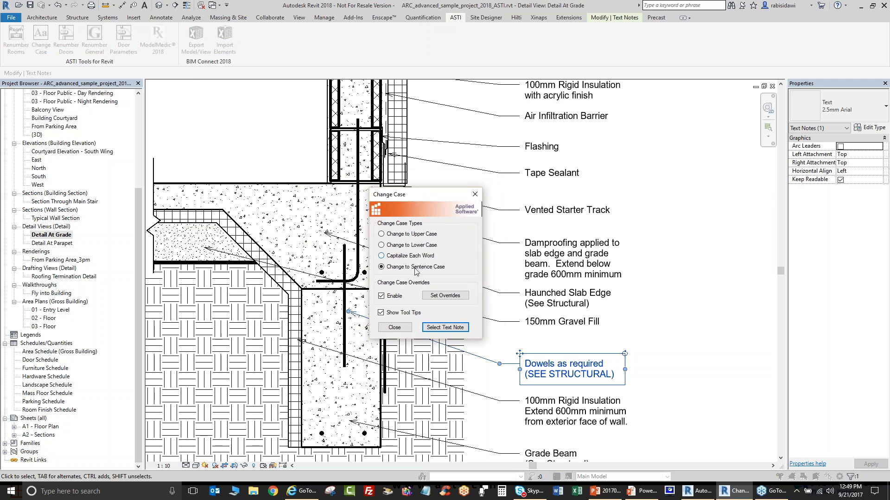
click(383, 246)
click(444, 327)
click(571, 383)
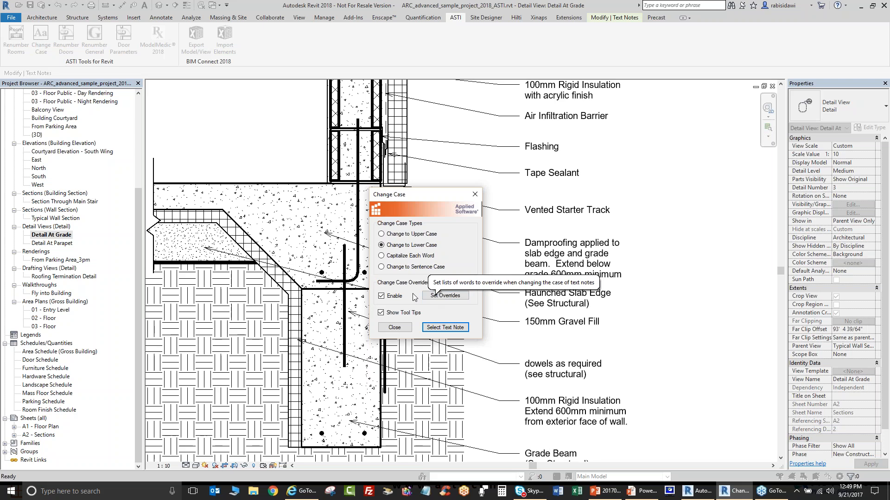
- Review the Always Upper Case, Always Capitalize and Always Lower Case override lists of Change Case, then leave them without saving
click(435, 298)
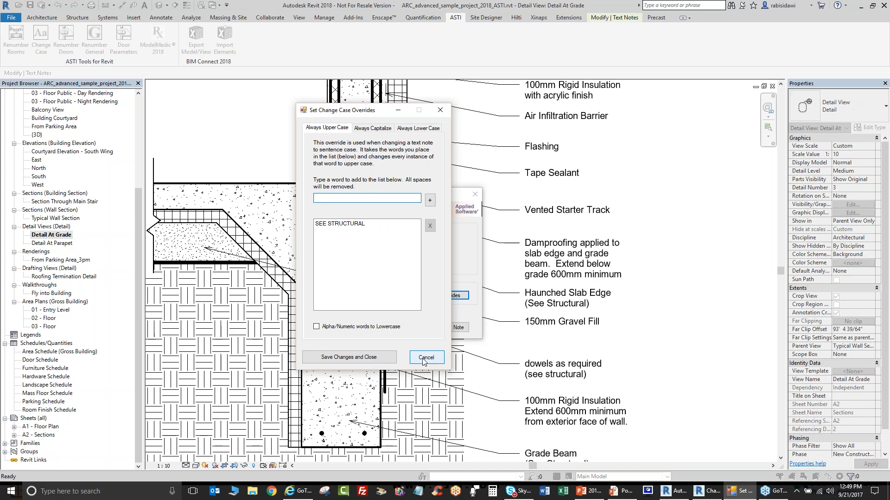
click(366, 131)
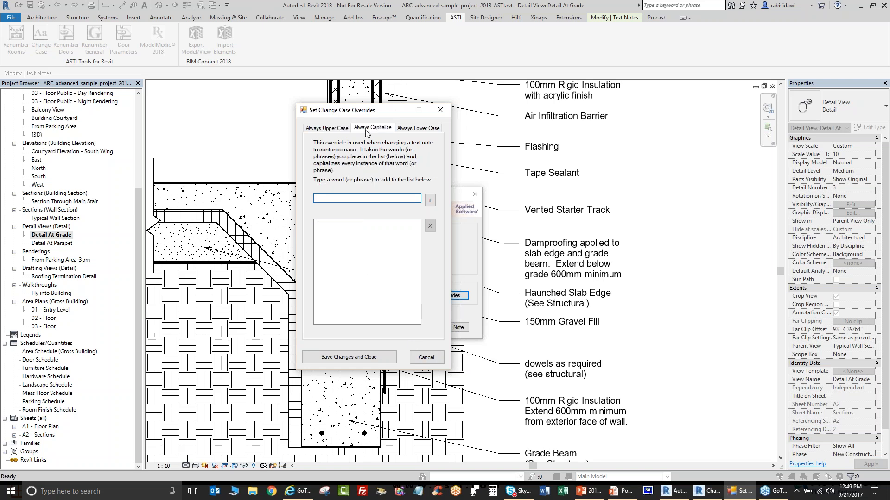
click(338, 132)
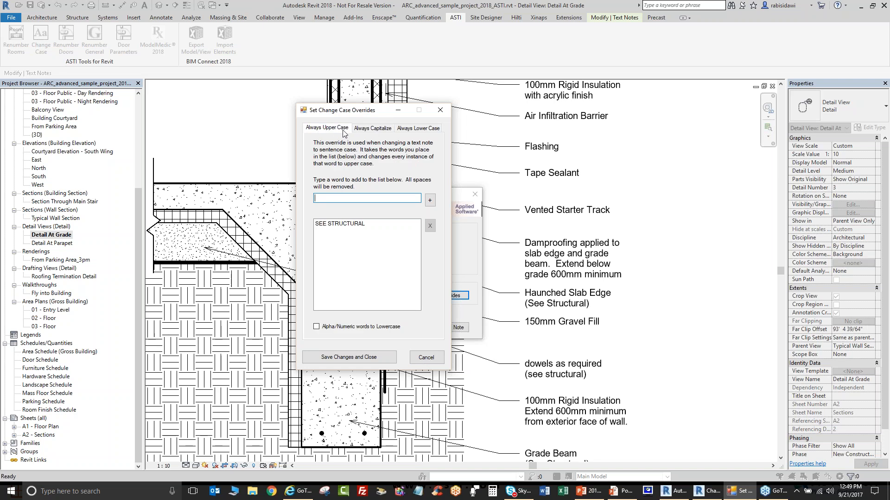
click(370, 132)
click(413, 131)
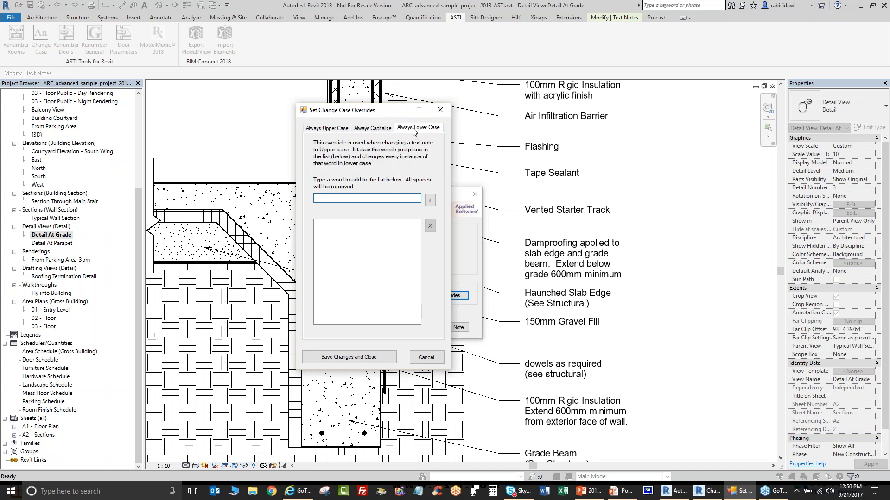
click(333, 130)
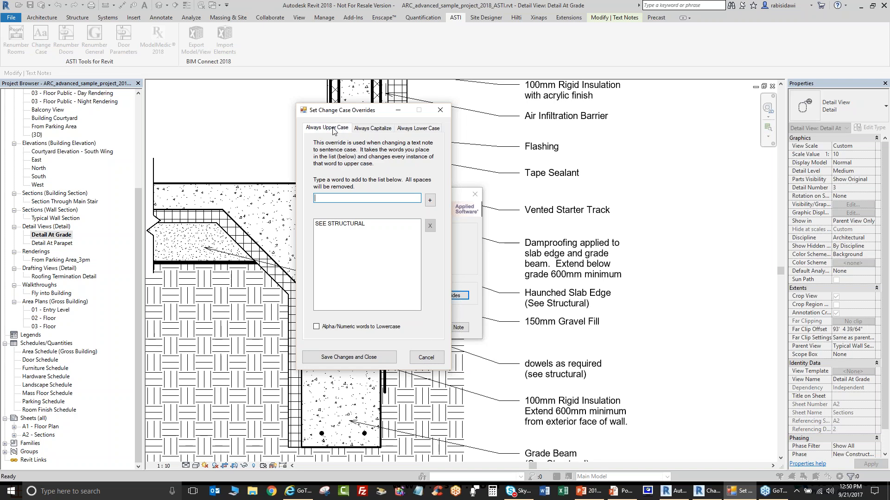
click(425, 358)
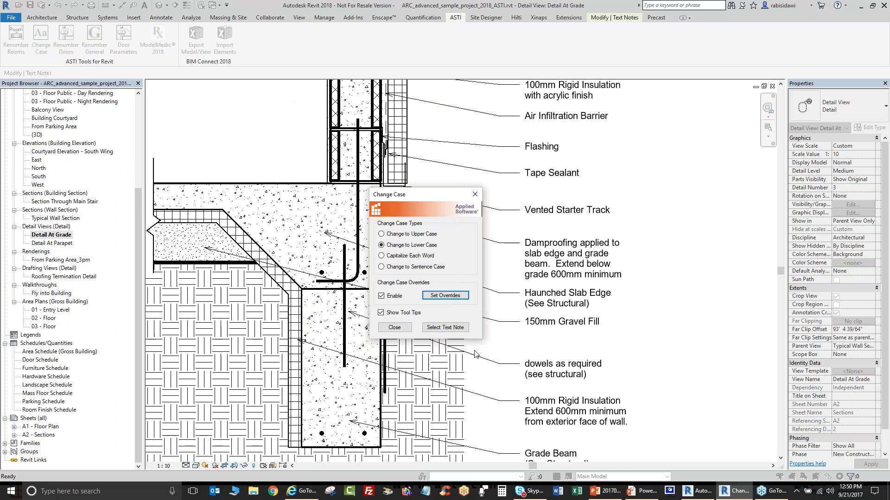
- Change the dowels text note to upper case with the Change Case tool
click(383, 267)
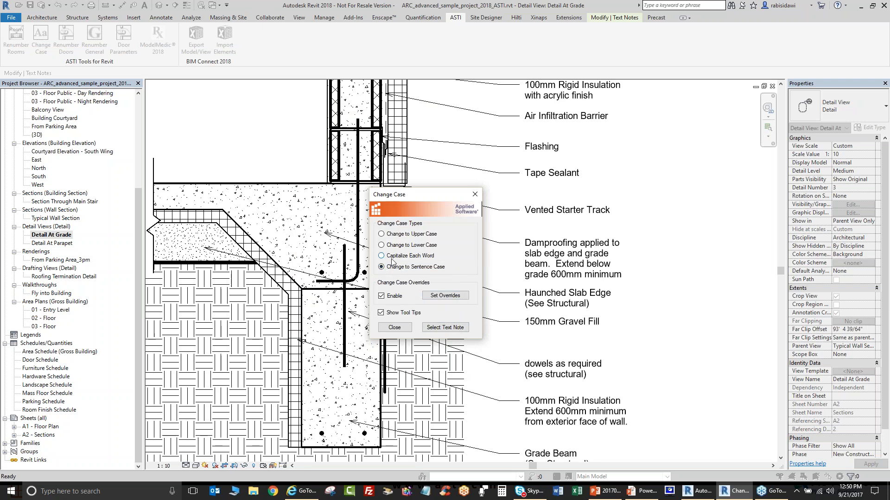
click(381, 234)
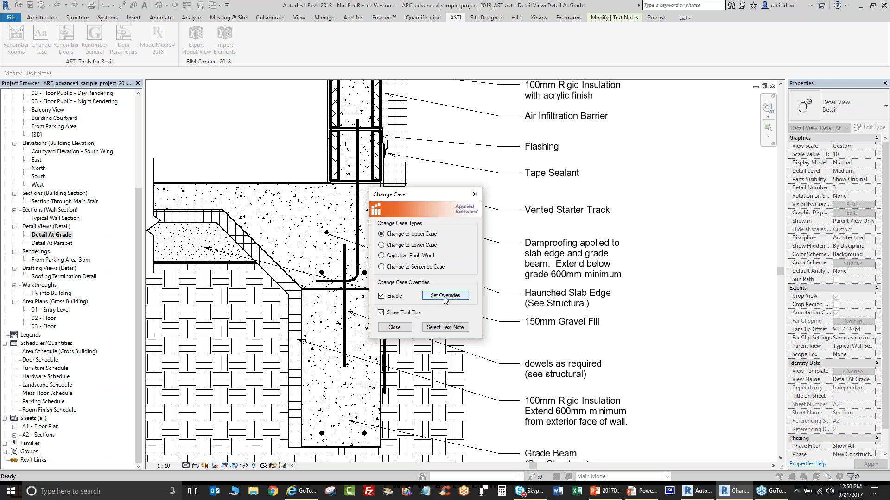
click(440, 328)
click(565, 380)
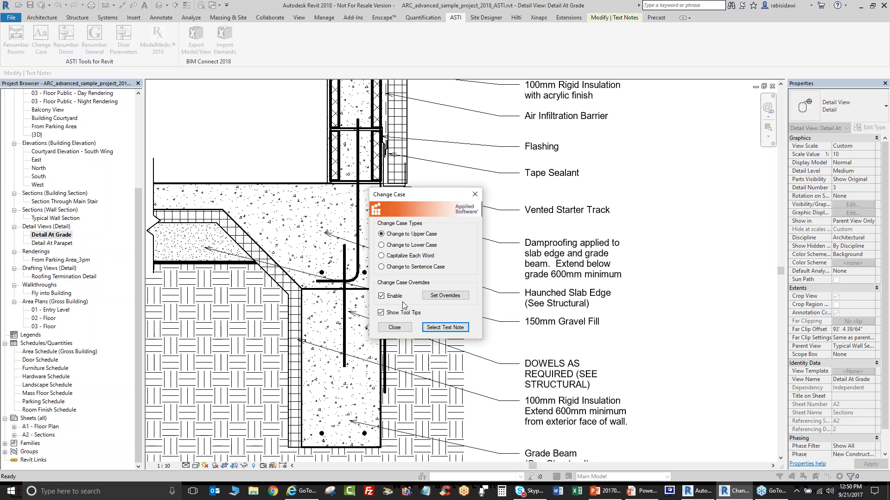
- Remove SEE STRUCTURAL from the Always Upper Case overrides of Change Case, add it again and save the overrides
click(381, 245)
click(445, 296)
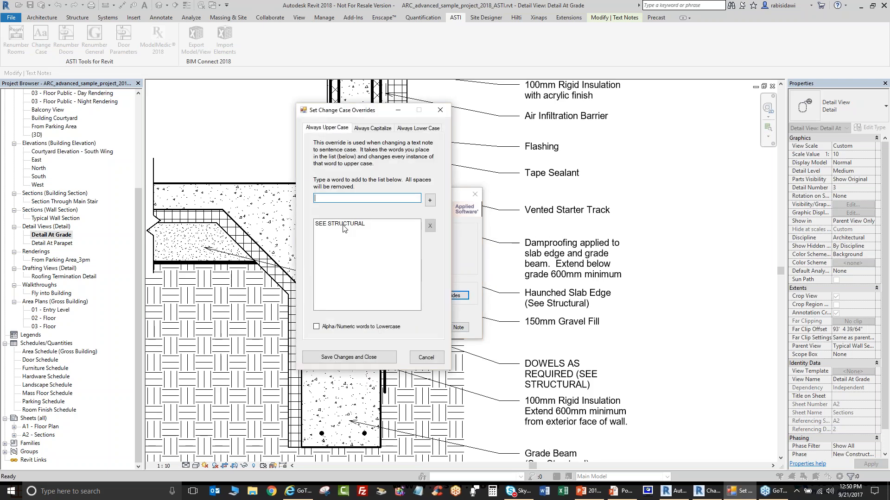
click(371, 227)
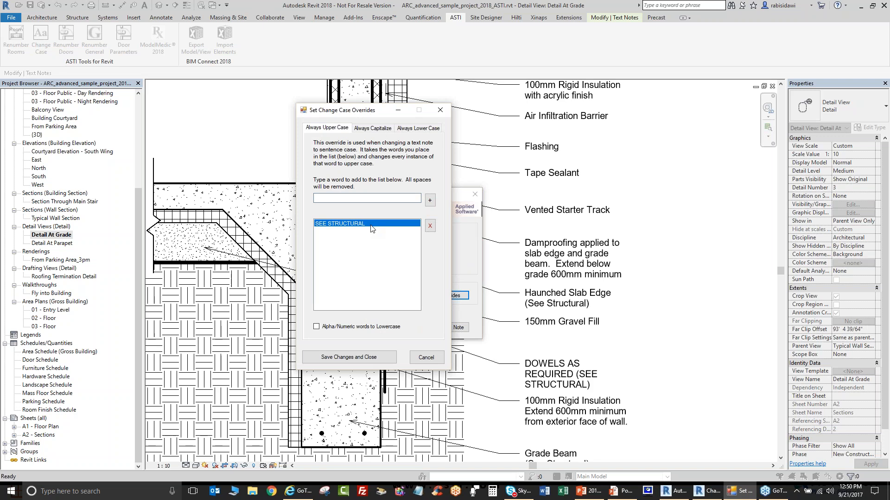
click(430, 225)
click(360, 197)
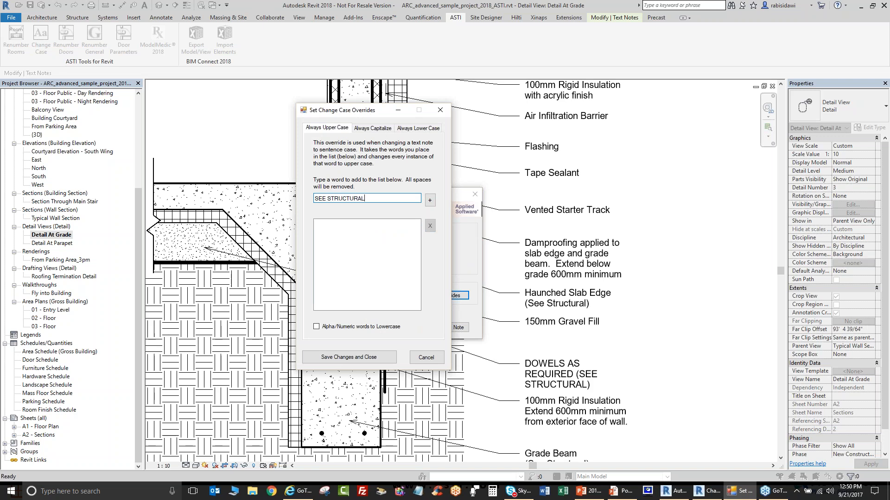
text(SEE STRUCTURAL)
click(430, 200)
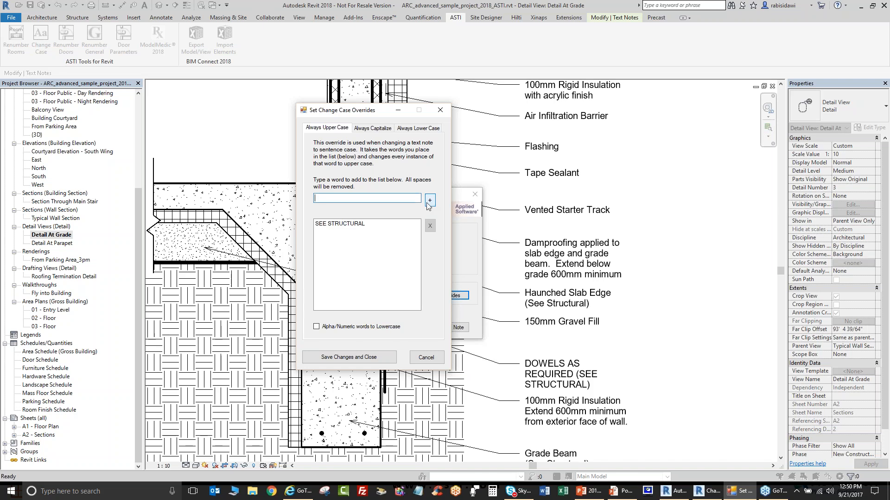
click(357, 359)
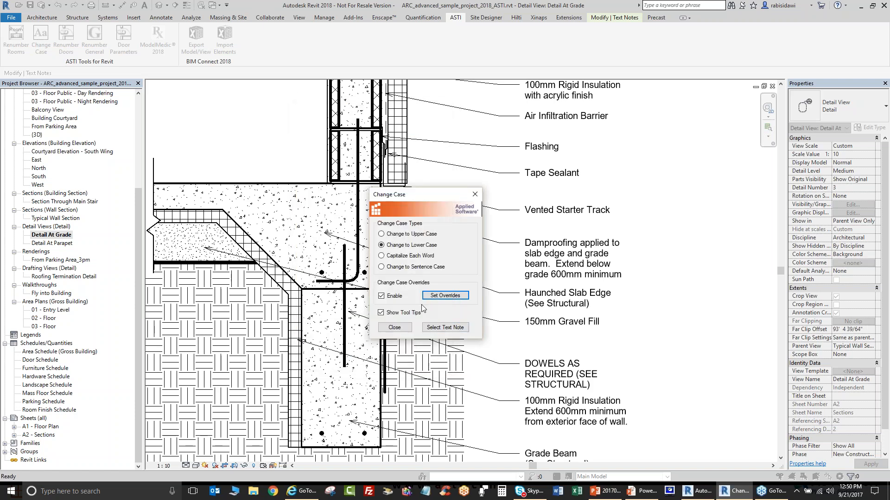
- Change the dowels text note to sentence case with the overrides enabled, then close Change Case
click(393, 268)
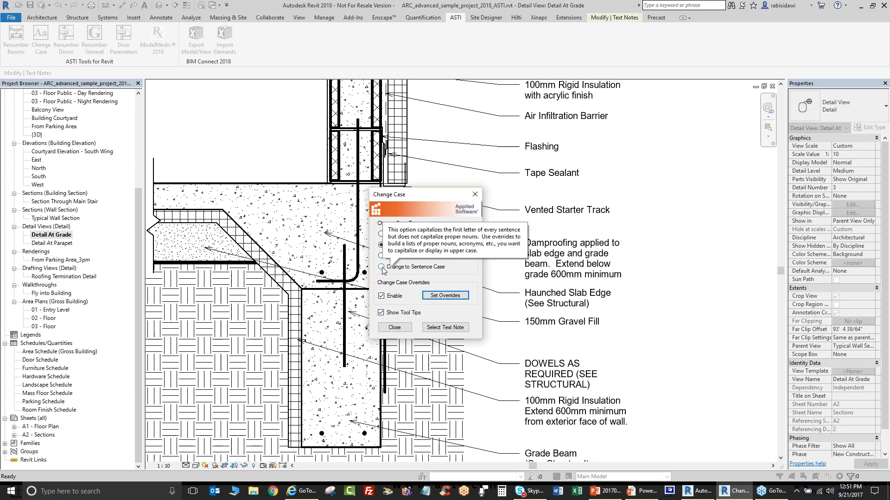
click(444, 327)
click(559, 380)
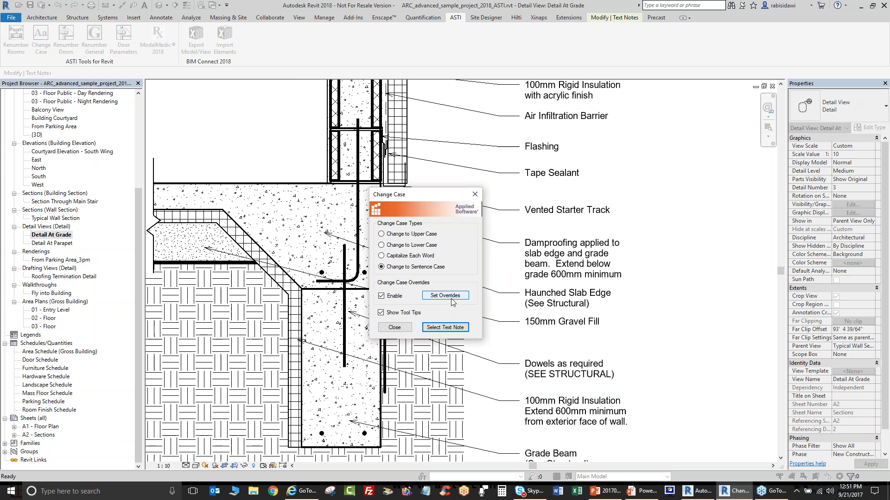
click(391, 328)
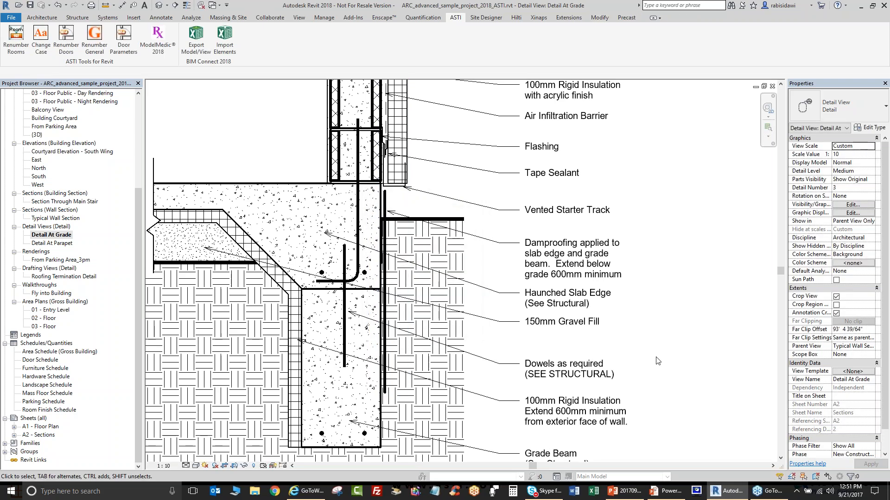
- Open the Site floor plan view
scroll(651, 332, down, 1)
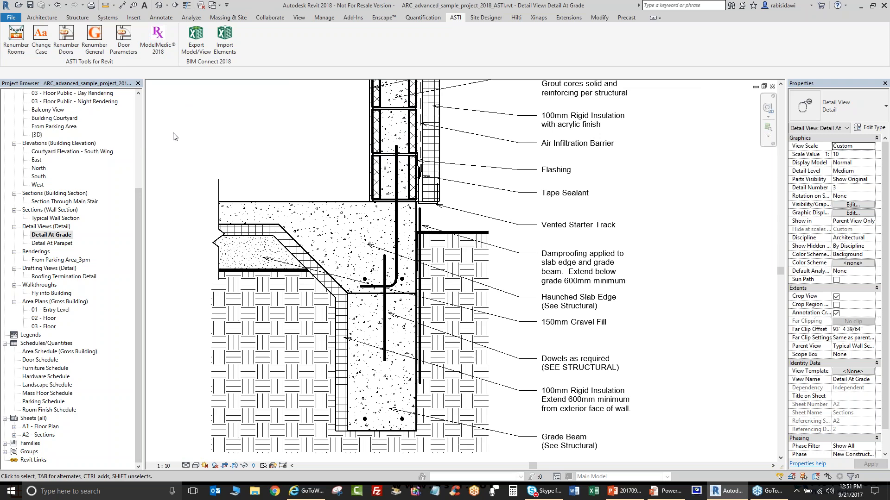
click(140, 112)
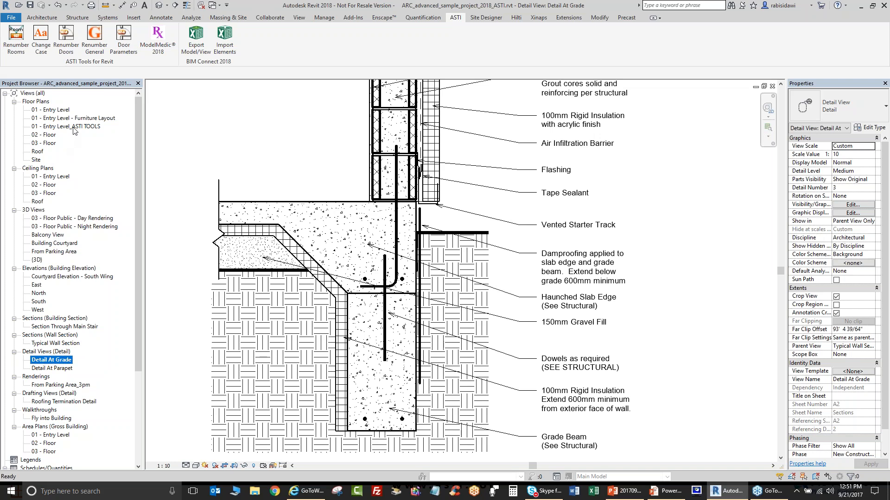
click(36, 160)
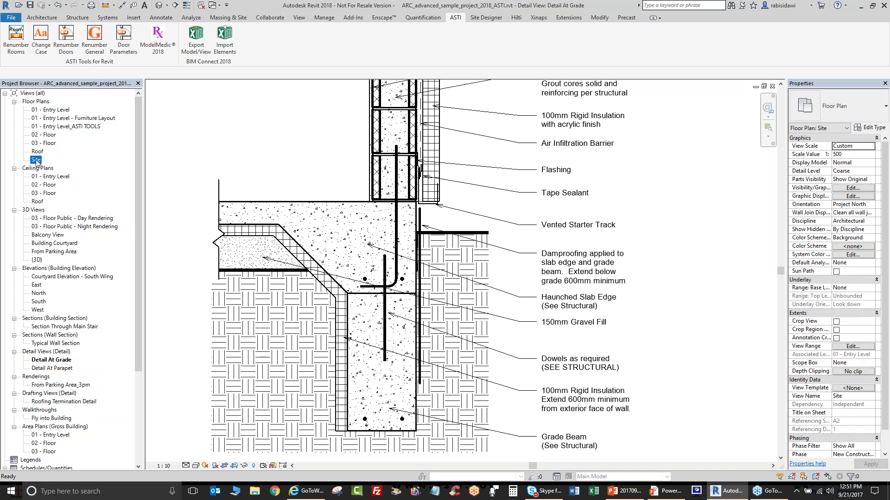
double_click(37, 160)
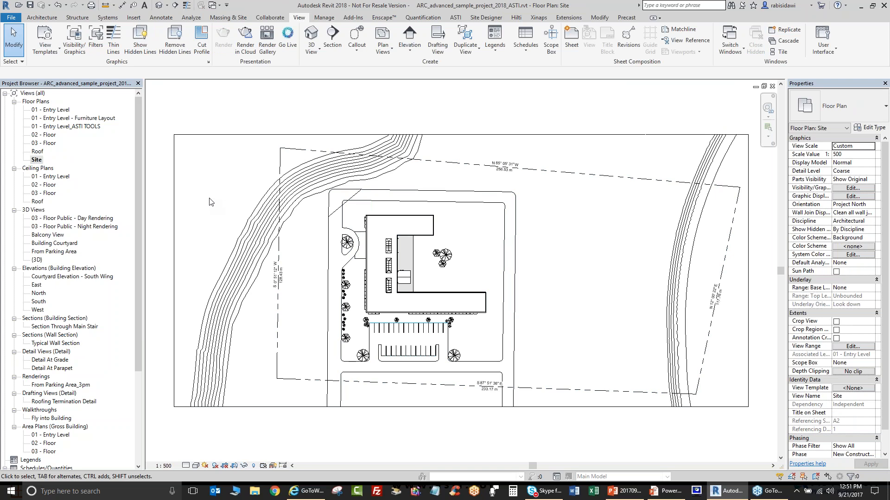
- Turn on Reveal Hidden Elements in the Site floor plan
click(455, 17)
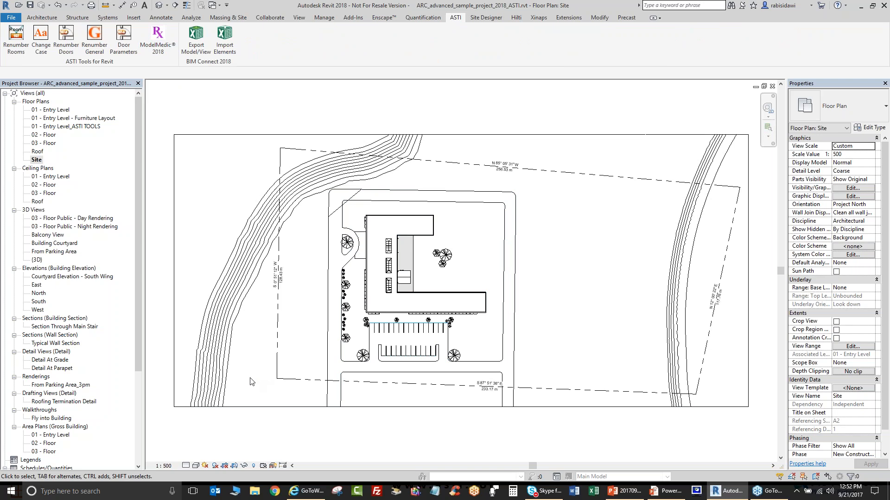
click(253, 465)
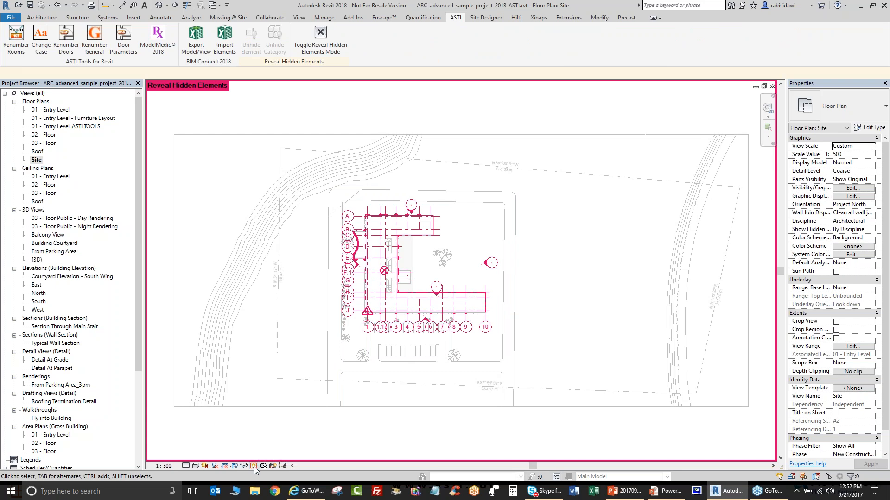
right_click(350, 439)
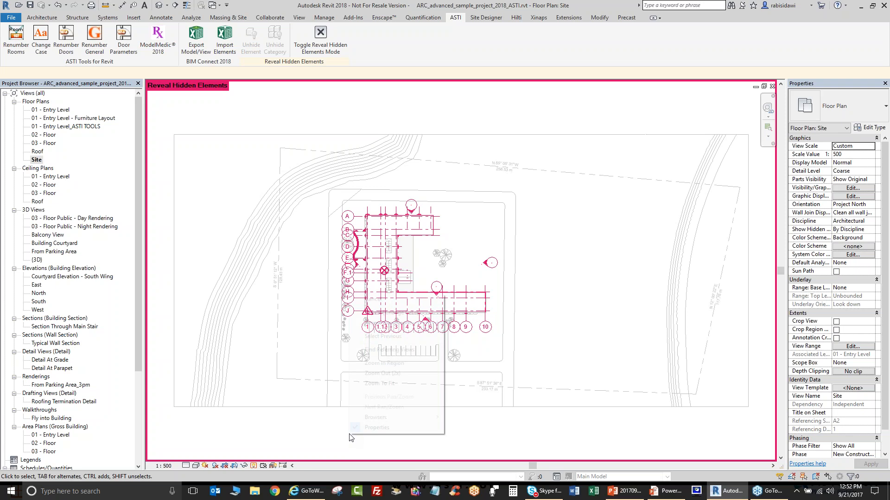
click(384, 384)
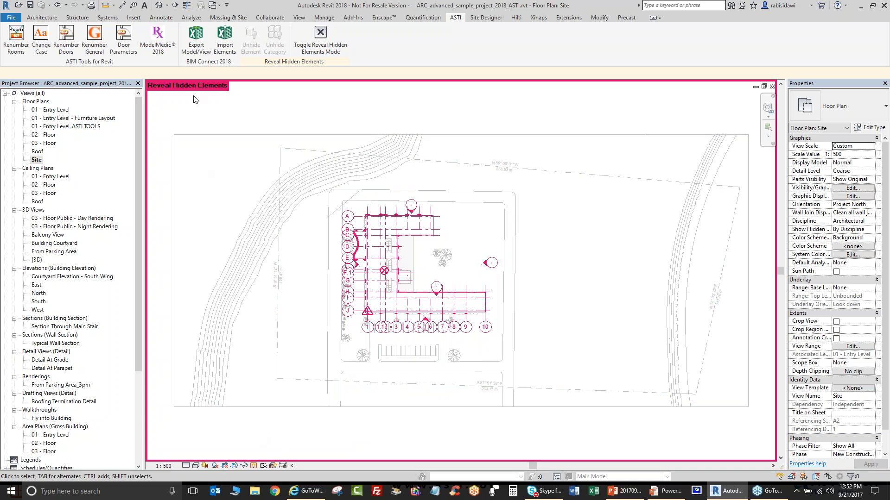
- Start ModelMedic 2018 and open its Report Conditions settings
click(157, 40)
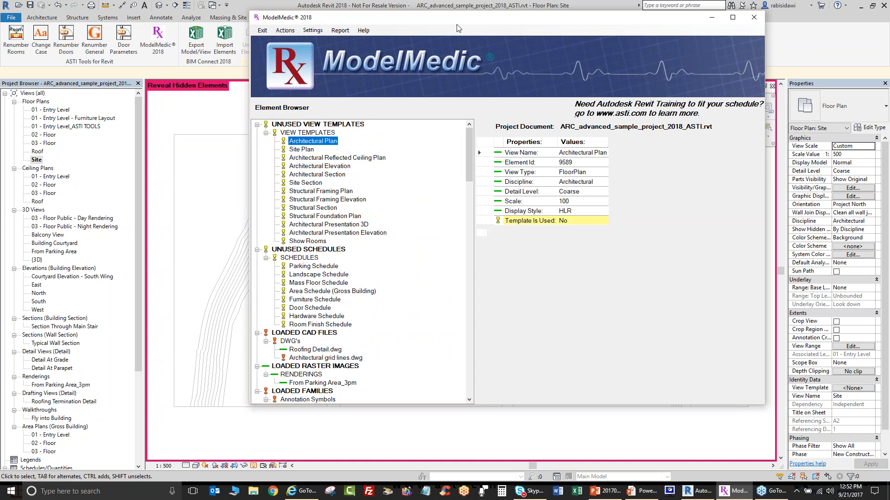
drag(455, 24, 510, 36)
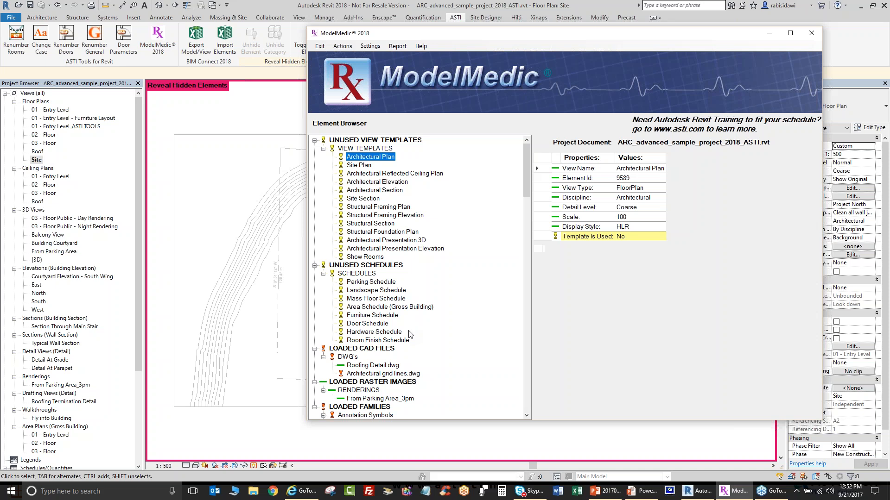
click(342, 46)
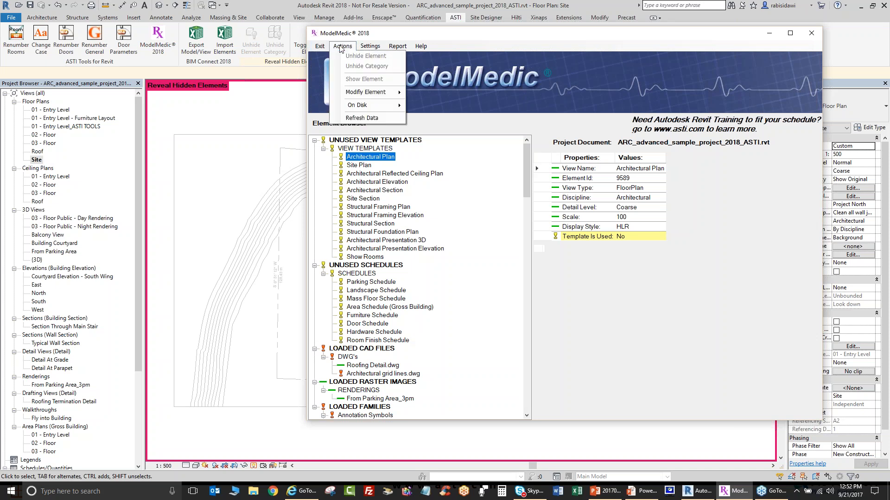
click(366, 46)
click(366, 46)
click(388, 57)
drag(452, 204, 491, 118)
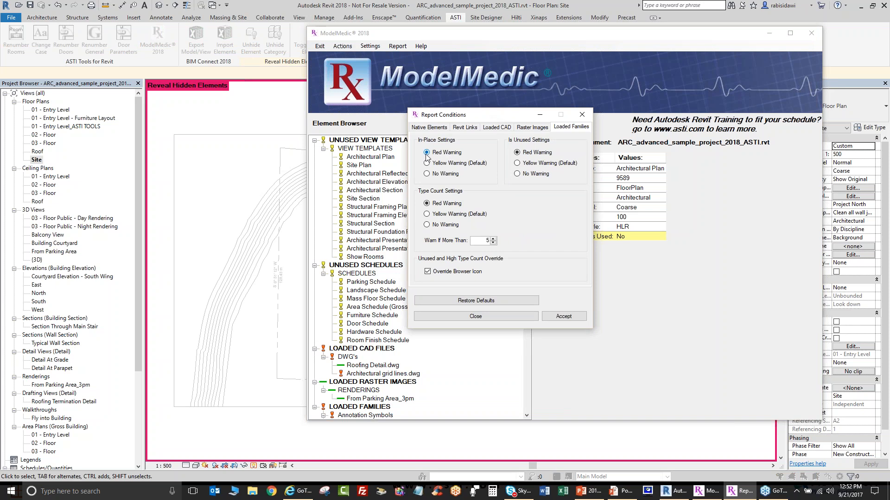
- Review the report conditions for native elements, Revit links, loaded CAD, raster images and loaded families, then accept them
click(429, 128)
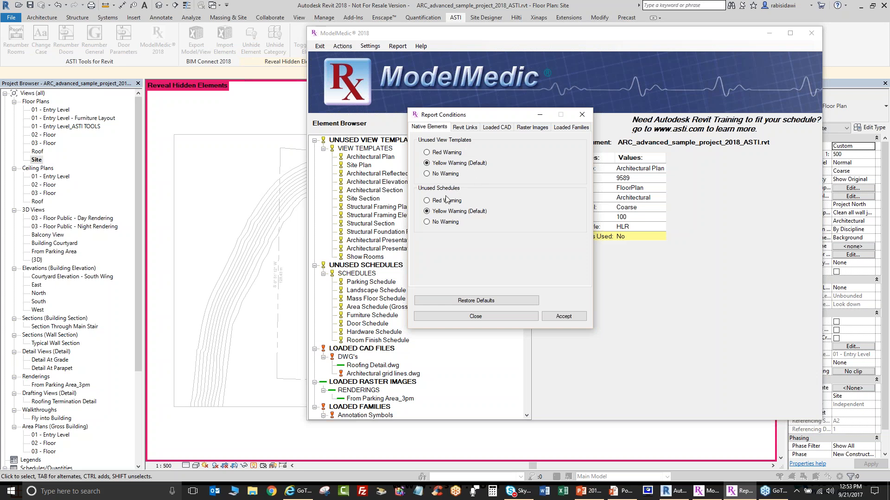
click(469, 128)
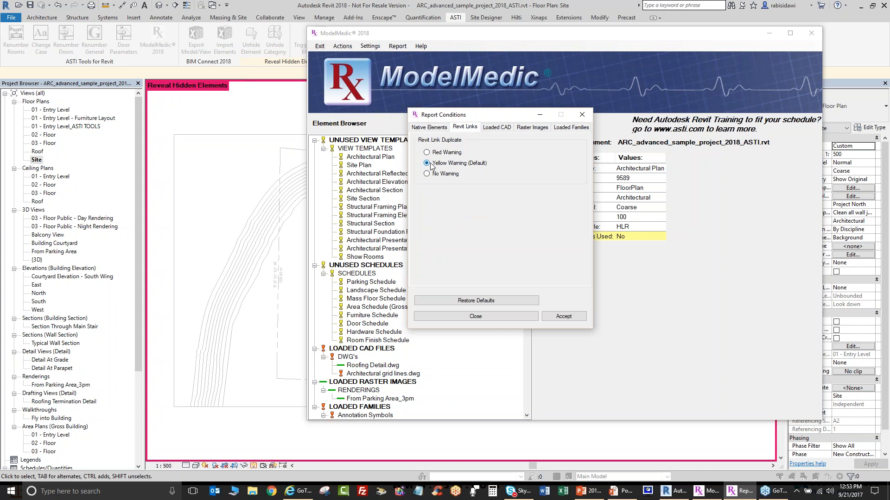
click(495, 127)
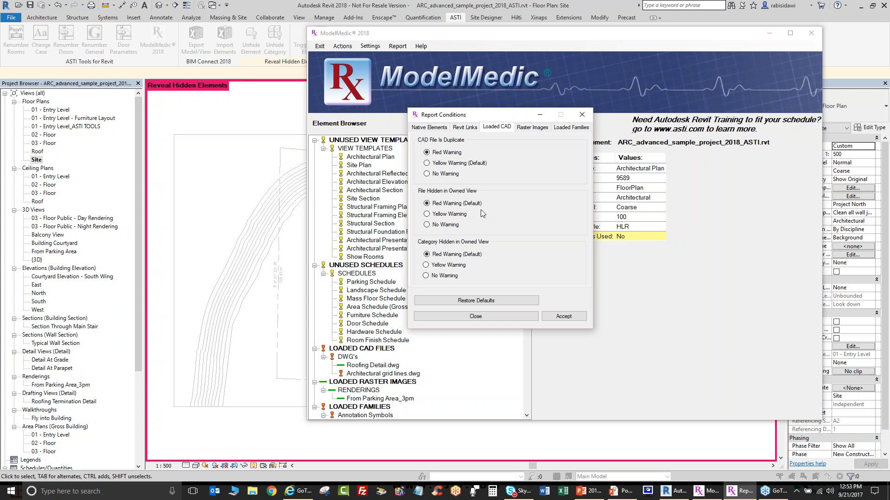
key(ctrl)
key(ctrl)
click(530, 128)
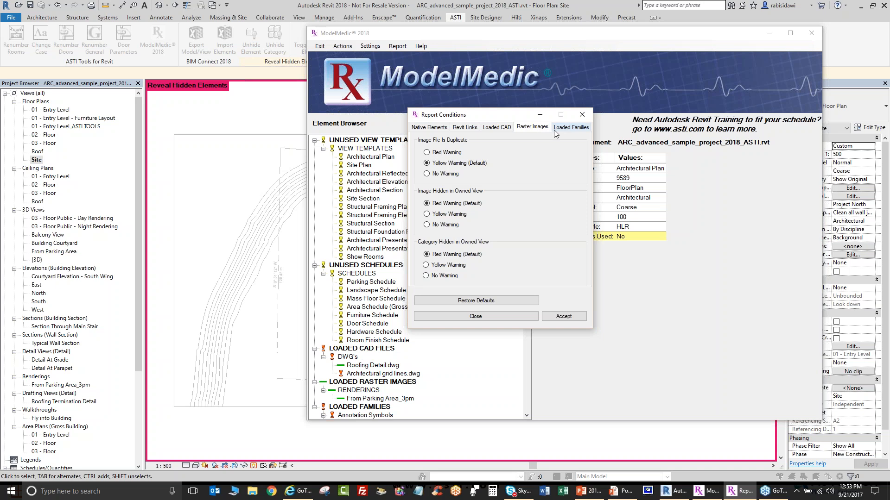
click(579, 132)
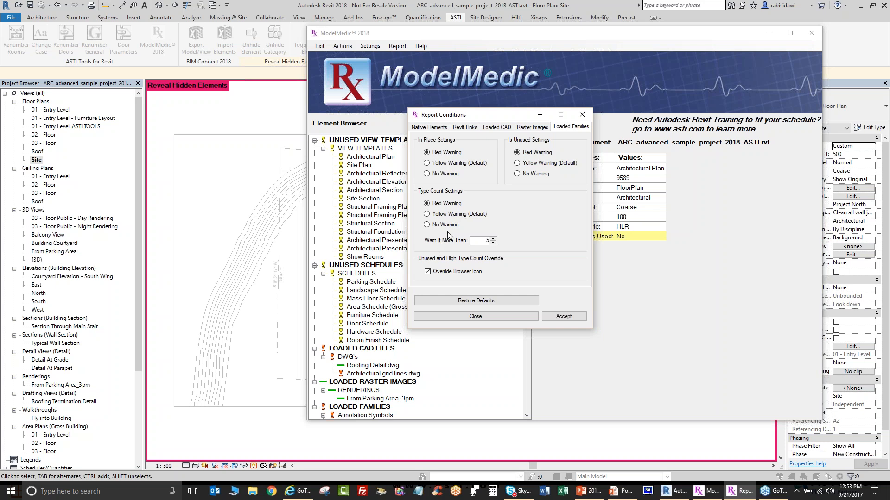
click(493, 239)
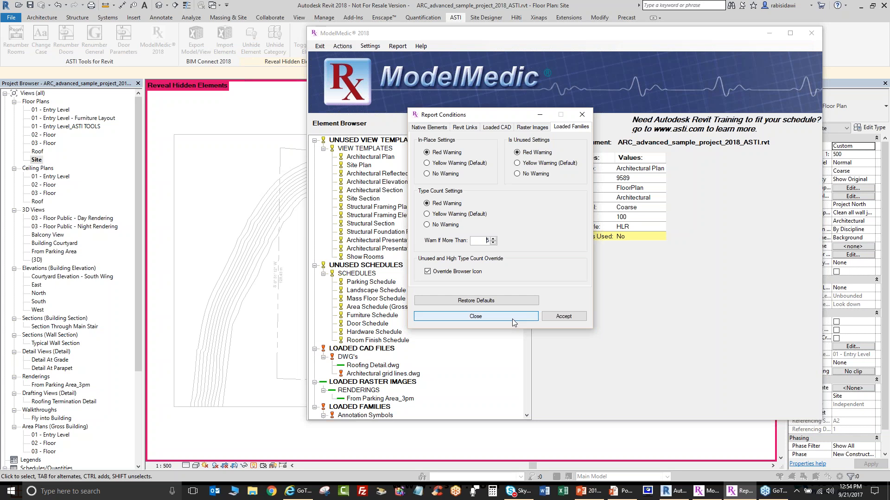
click(563, 316)
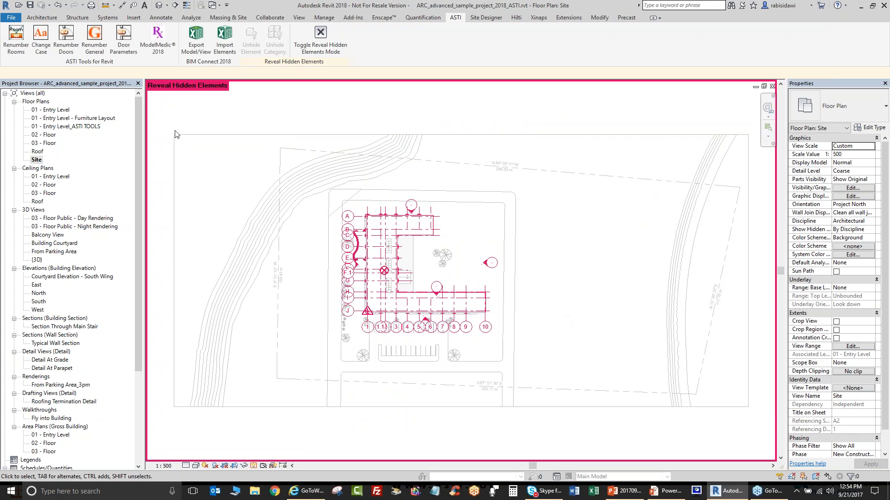
- Reopen ModelMedic and examine the properties of Roofing Detail.dwg and Architectural grid lines.dwg among the loaded CAD files
click(169, 48)
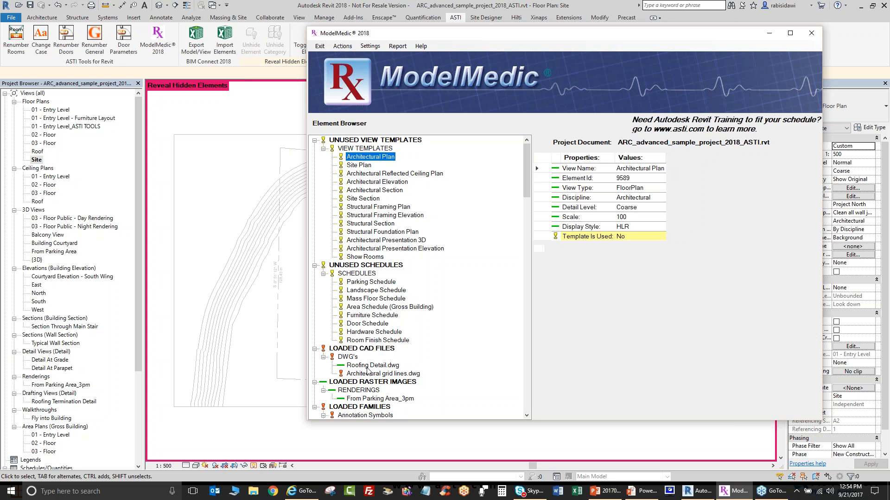
click(370, 366)
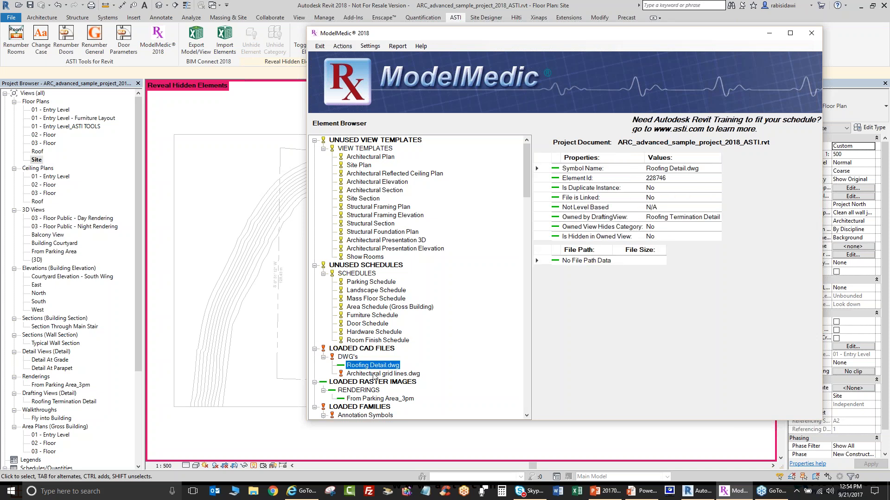
click(374, 375)
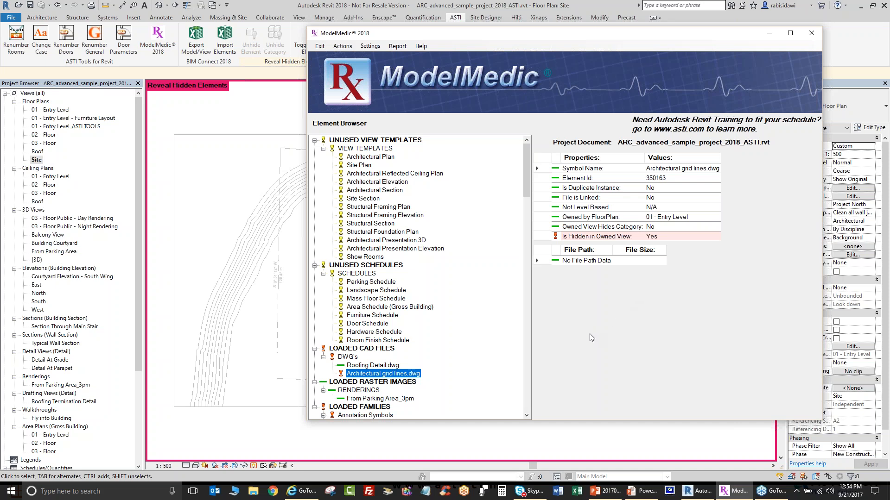
- Delete Architectural grid lines.dwg from the loaded CAD files with ModelMedic
right_click(400, 377)
click(612, 350)
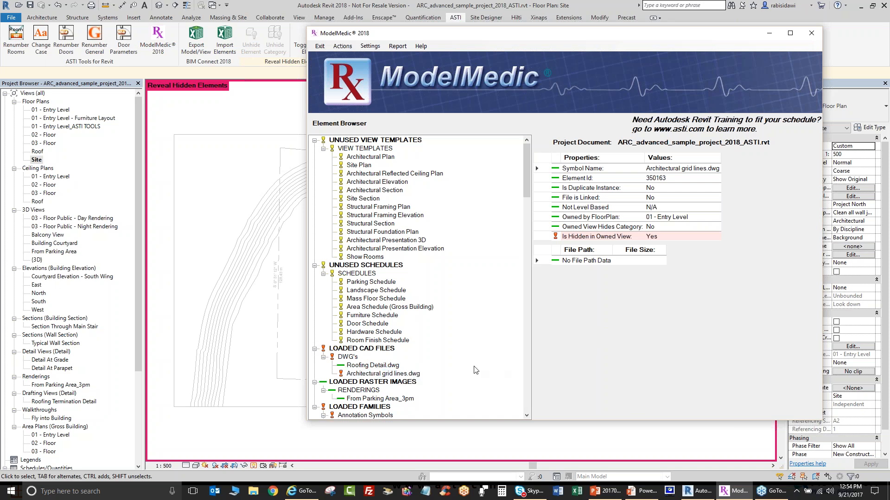
click(410, 374)
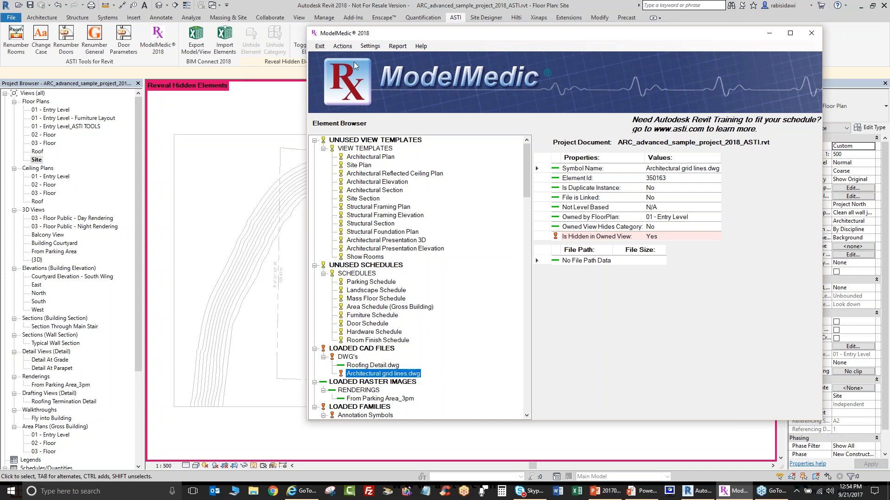
click(343, 46)
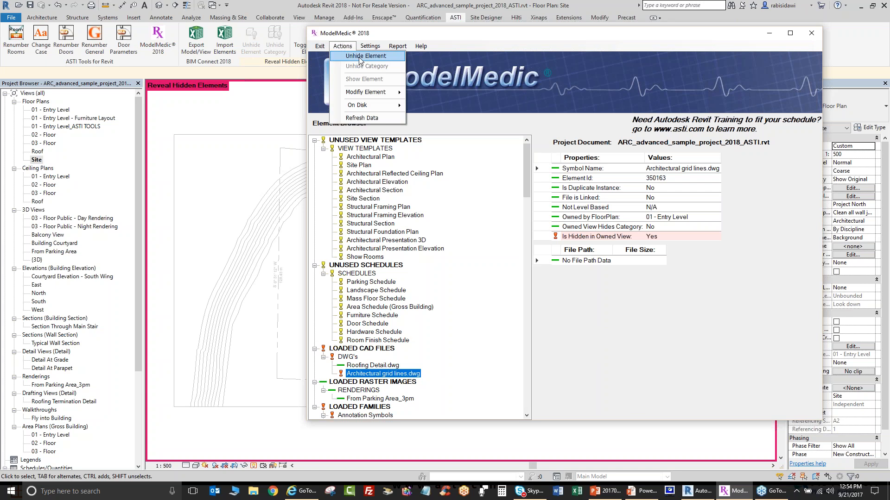
mouse_move(374, 92)
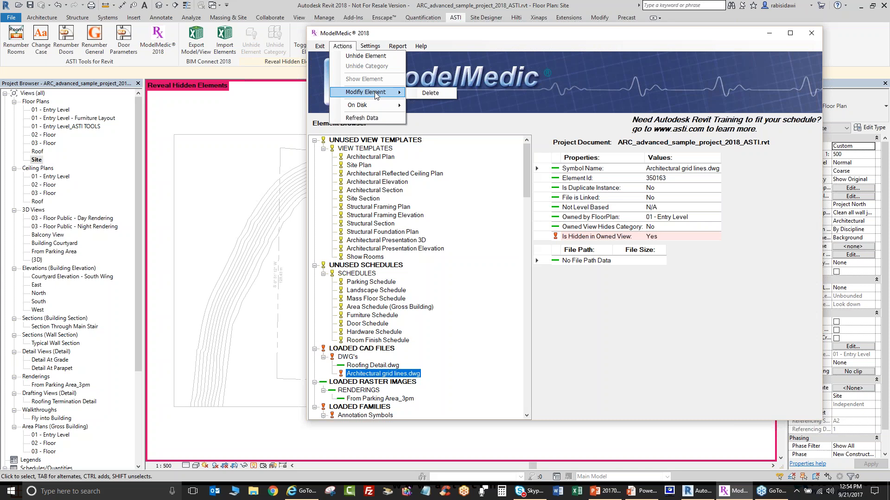
click(426, 93)
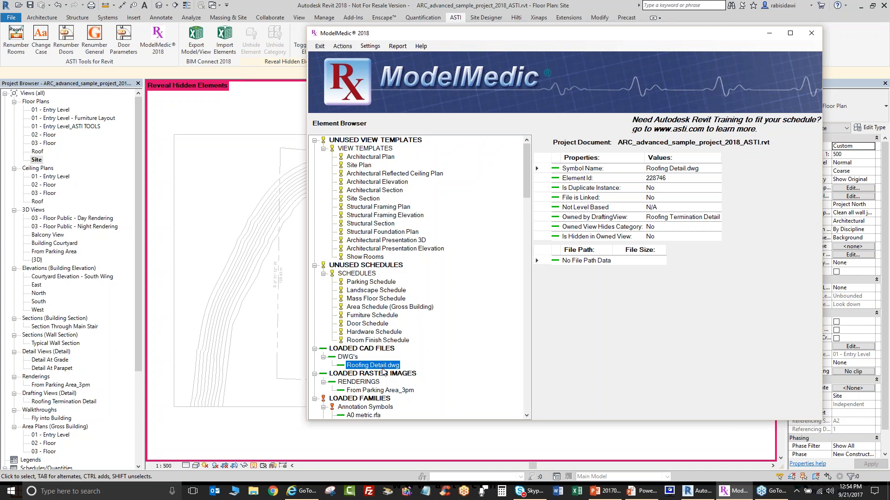
- Generate the ModelMedic report for the project and maximize the Report Viewer
mouse_move(526, 181)
mouse_down()
mouse_move(516, 309)
mouse_move(535, 165)
mouse_up()
drag(731, 39, 714, 50)
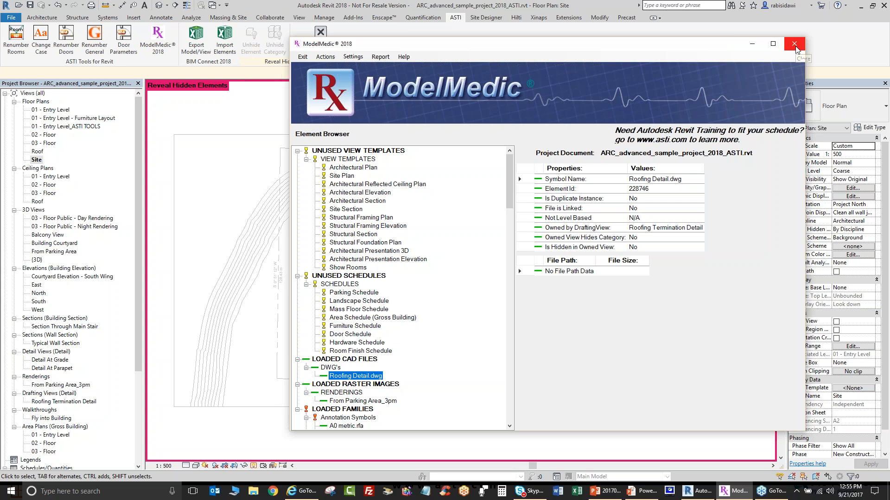
click(383, 60)
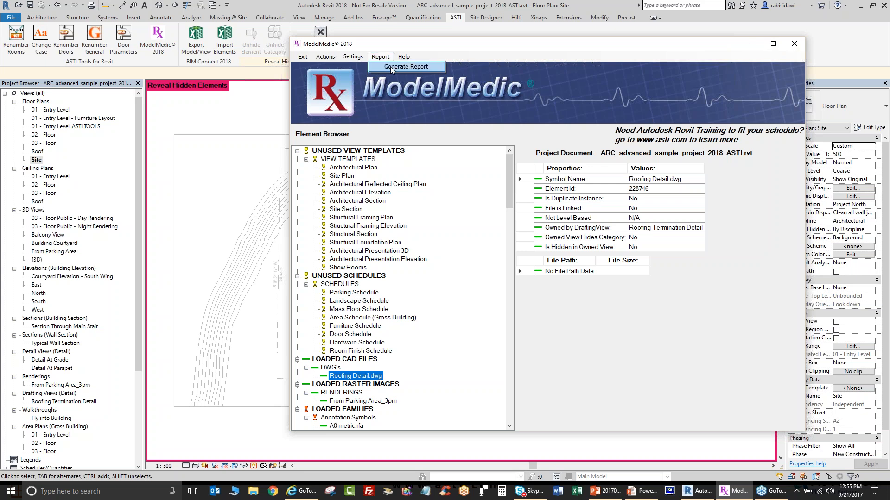
click(394, 66)
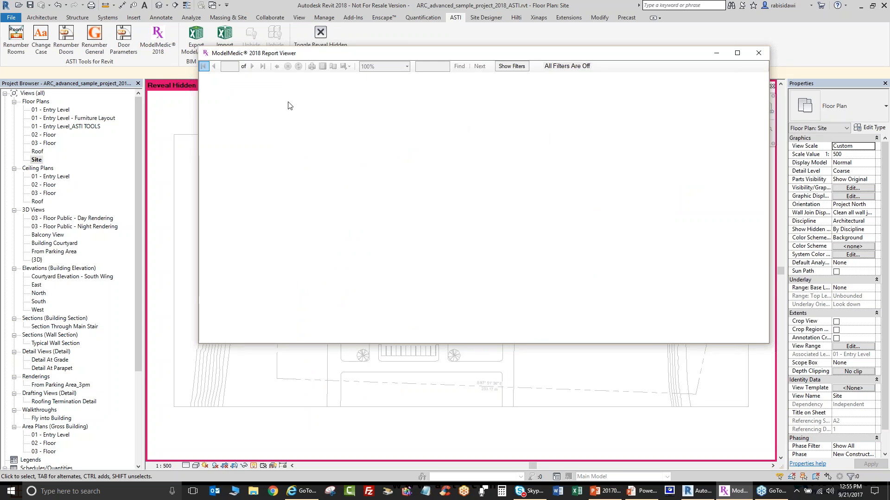
click(737, 52)
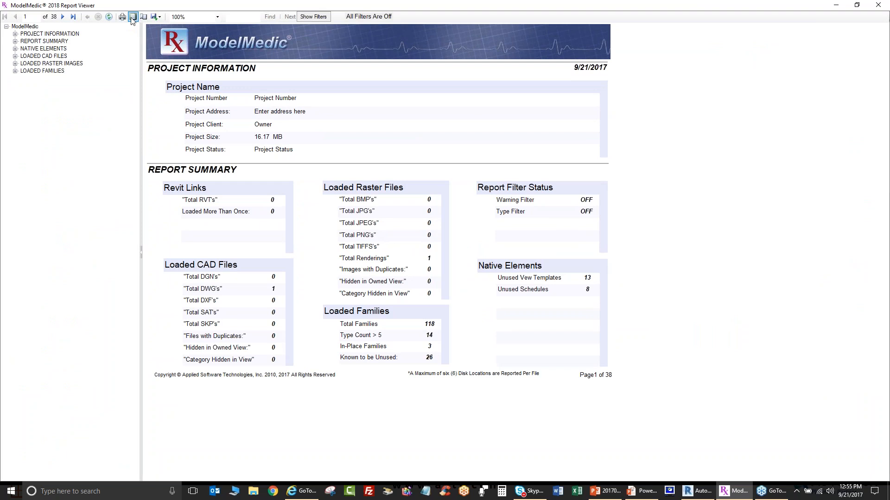
- Export the report as a PDF, overwriting 20170921 Revit Add-ins Explained_ASTI Tools_BIMConnect.pdf in the webinar folder
click(155, 17)
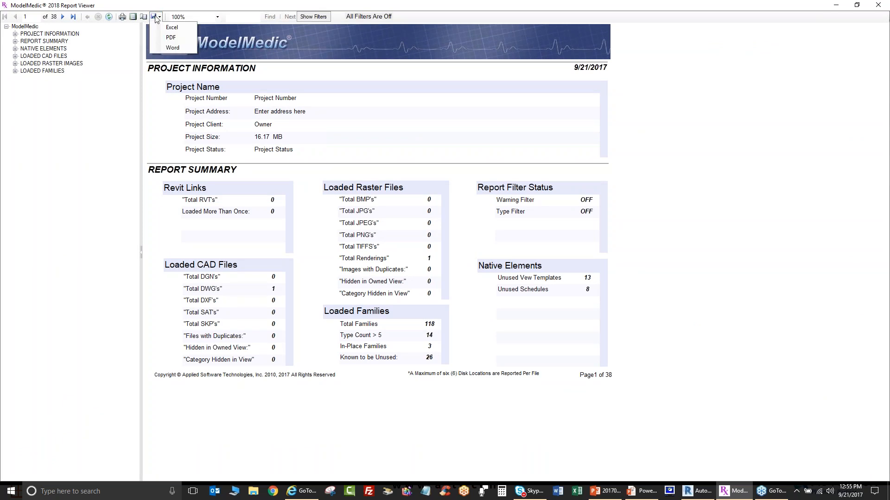
click(177, 38)
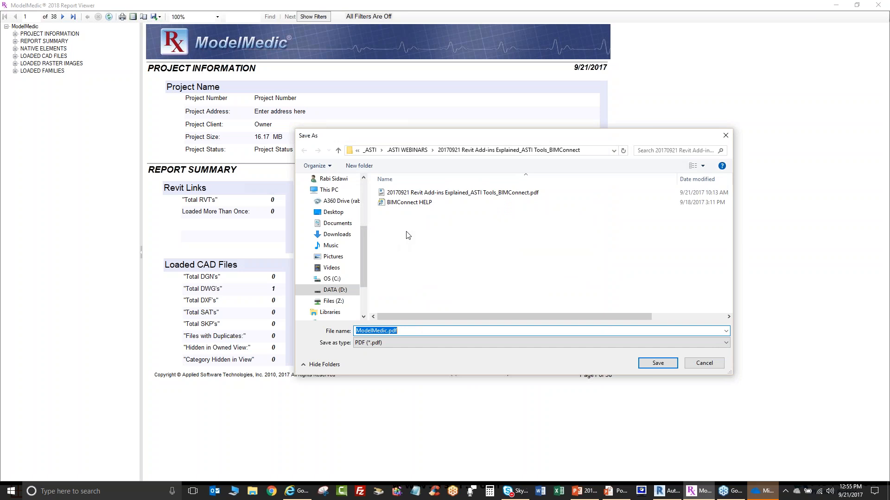
click(471, 194)
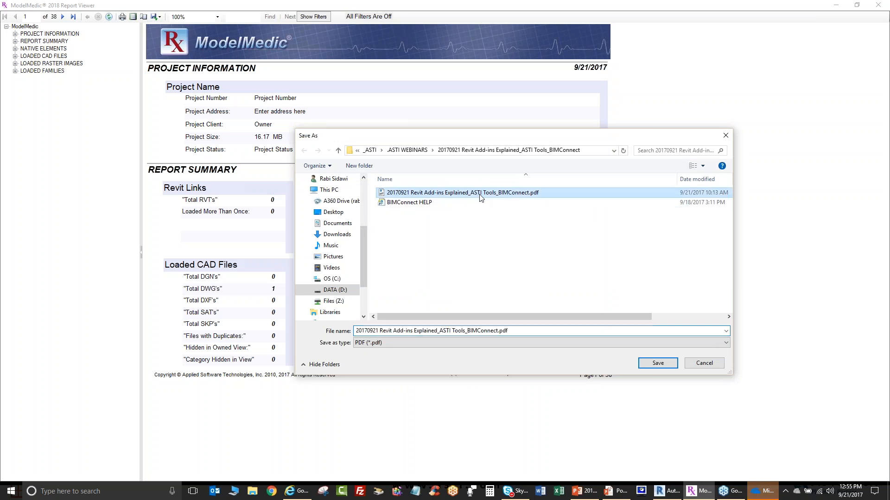
click(658, 363)
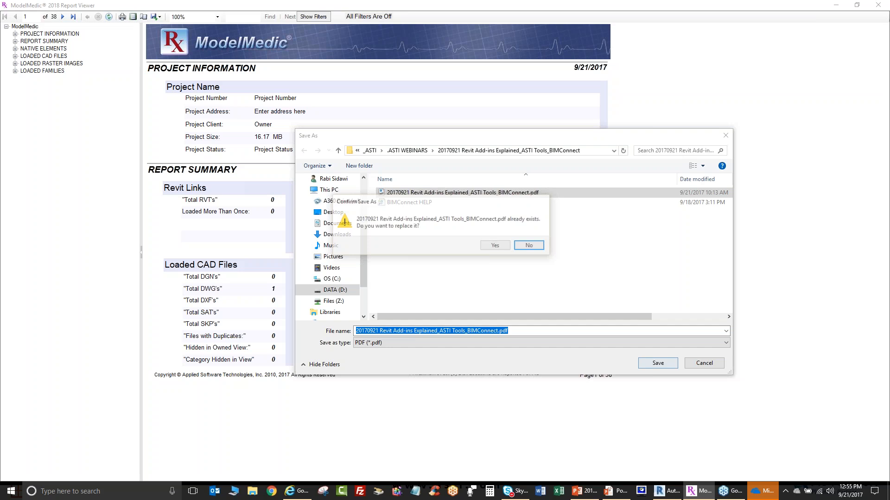
click(496, 246)
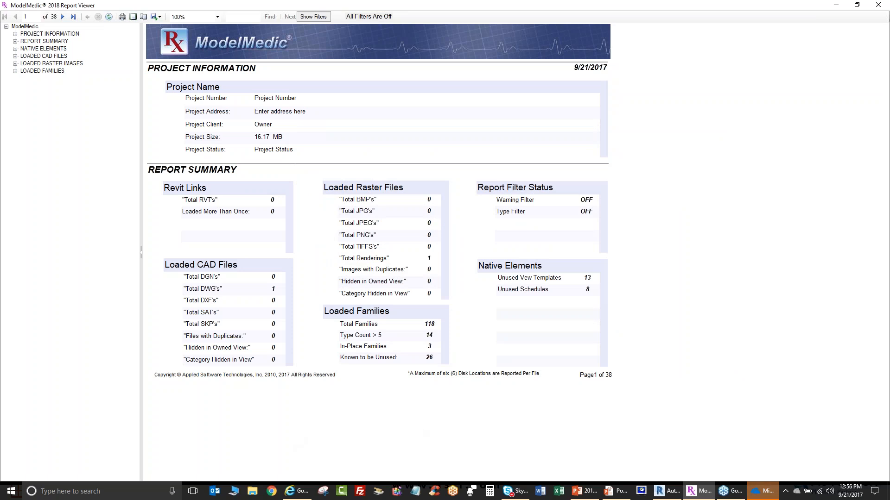
click(762, 491)
click(570, 128)
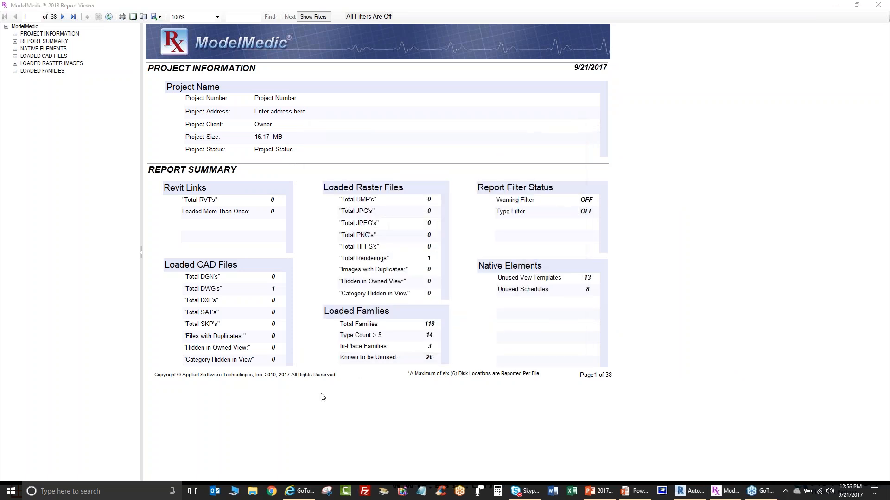
- In File Explorer, open D:\2017\FY2017 CLIENTS\_ASTI\.ASTI WEBINARS\20170921 Revit Add-ins Explained_ASTI Tools_BIMConnect
key(super+e)
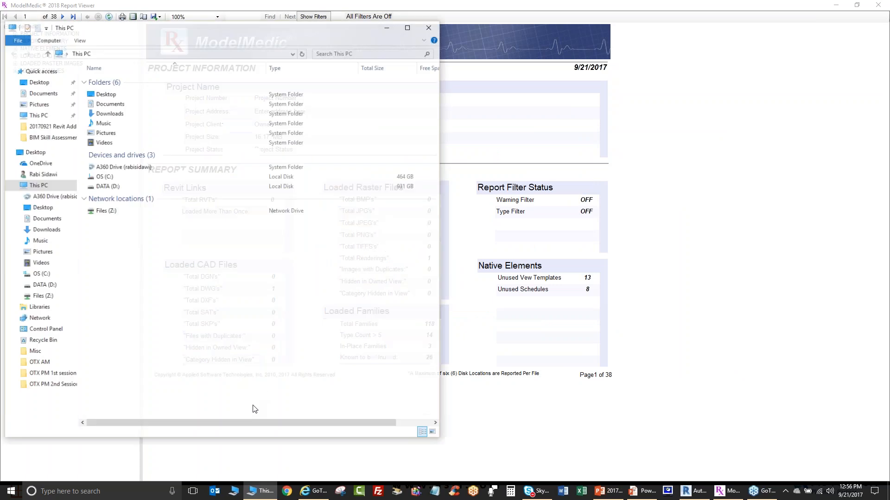
double_click(107, 187)
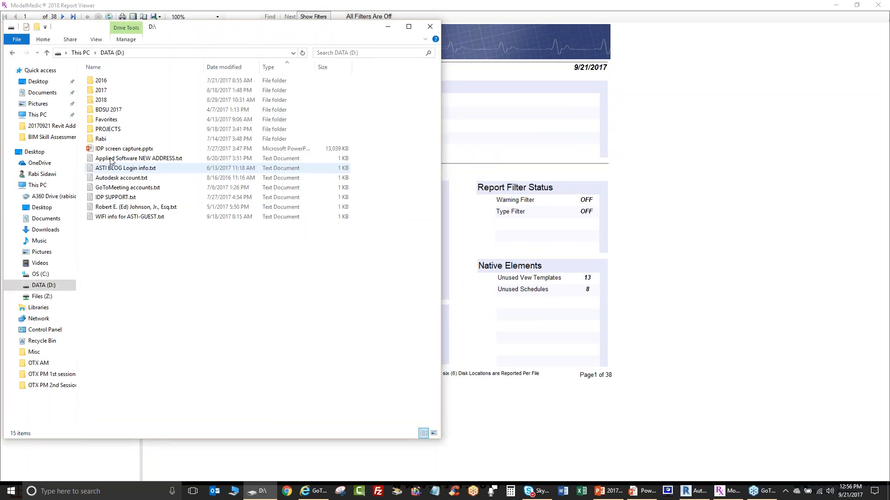
click(116, 92)
double_click(116, 91)
double_click(117, 91)
double_click(117, 83)
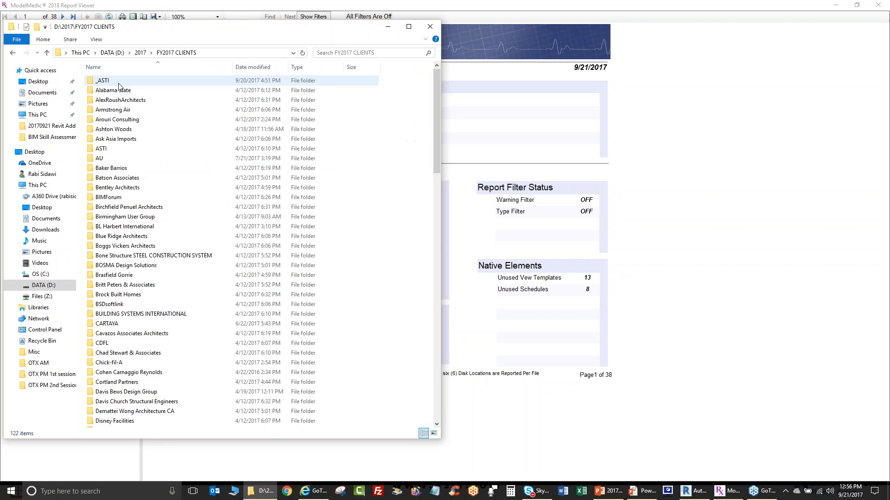
double_click(118, 91)
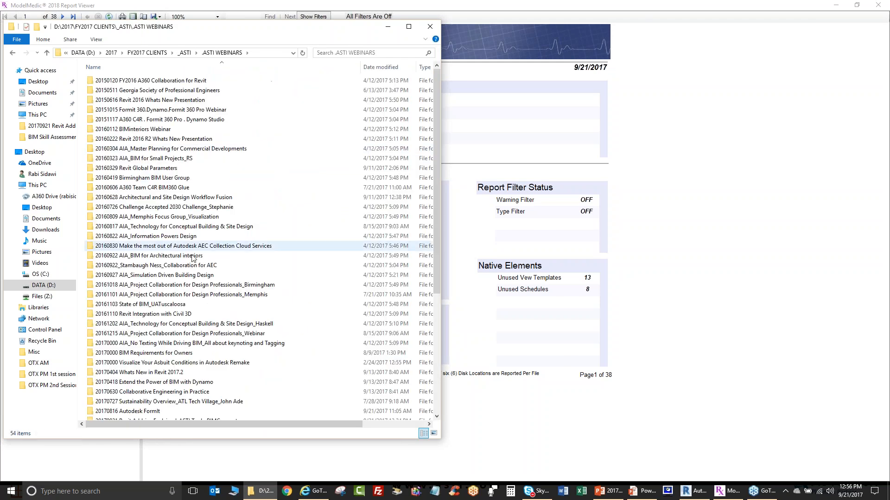
scroll(209, 259, down, 5)
double_click(204, 310)
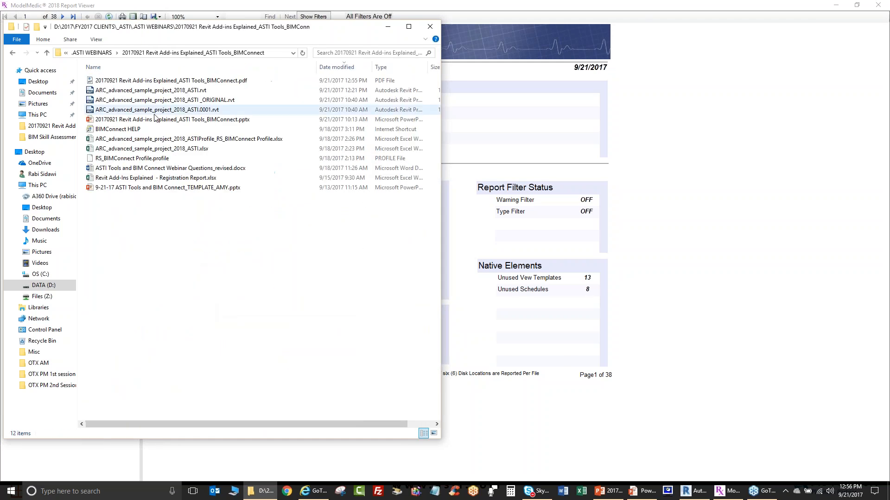
- Sort the folder by modification date and open the exported report PDF in Adobe Acrobat Reader DC
click(333, 67)
click(333, 67)
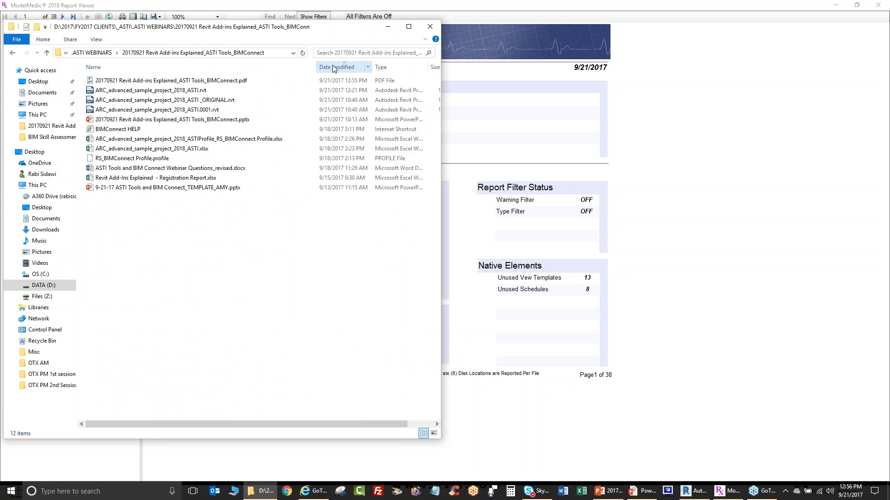
click(208, 82)
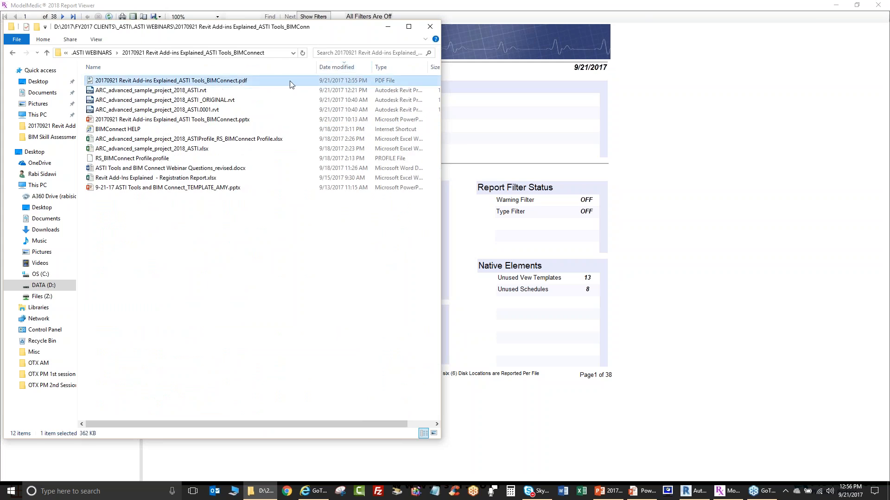
right_click(229, 81)
click(386, 100)
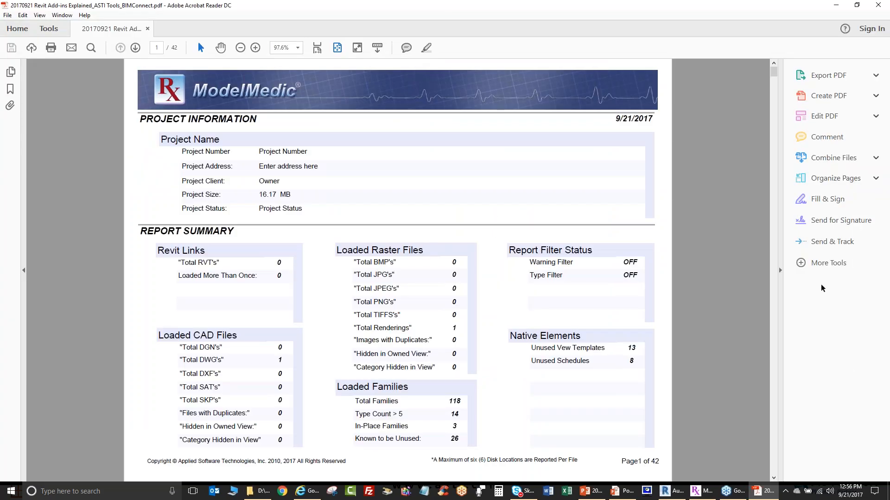
- Hide the tools pane and examine the PDF's unused view templates, unused schedules and loaded families pages
click(780, 270)
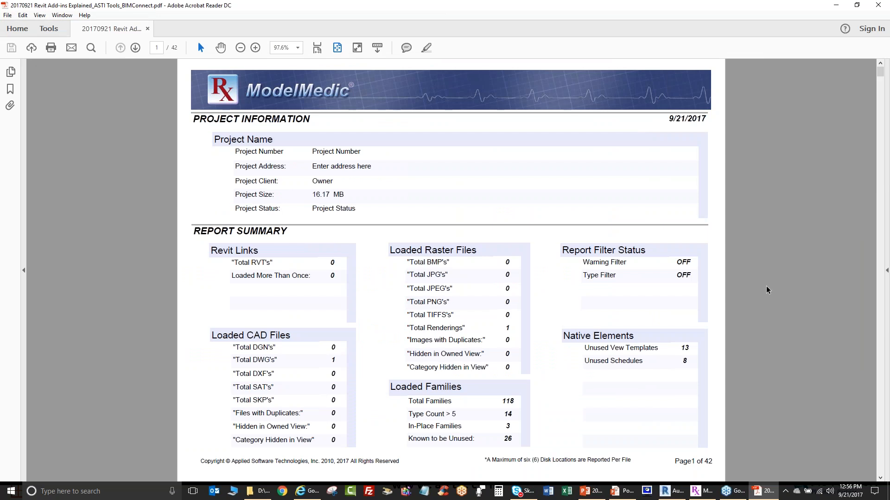
drag(882, 79, 881, 86)
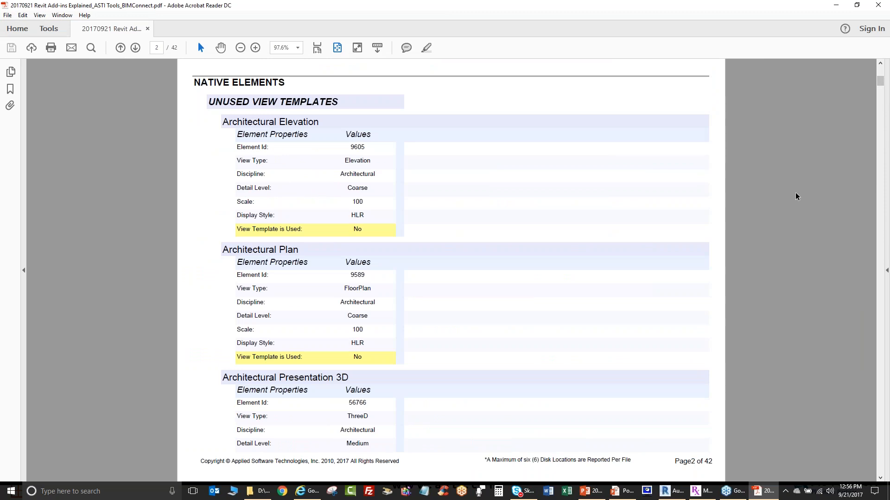
scroll(796, 196, down, 7)
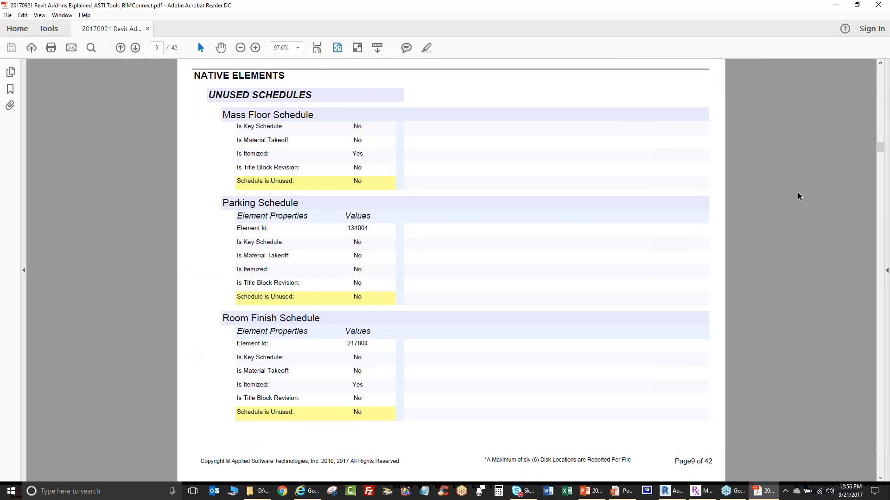
scroll(797, 196, down, 3)
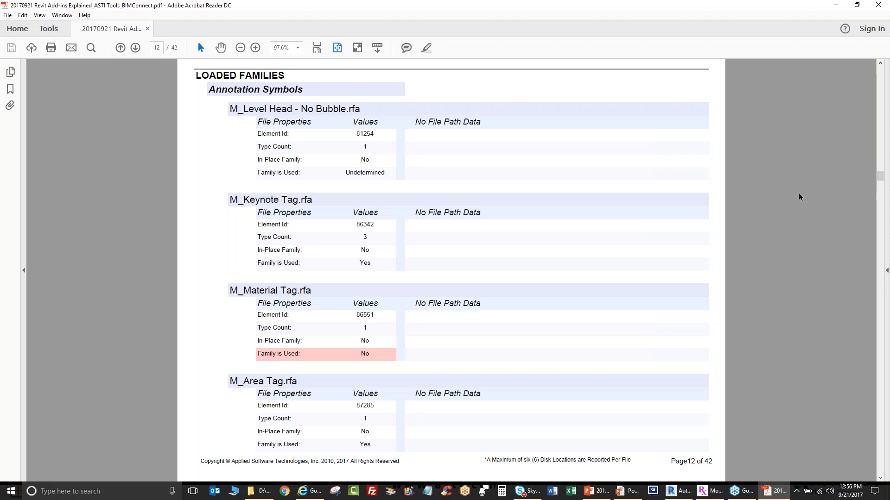
- Minimize the PDF and folder windows and close the ModelMedic Report Viewer
click(836, 6)
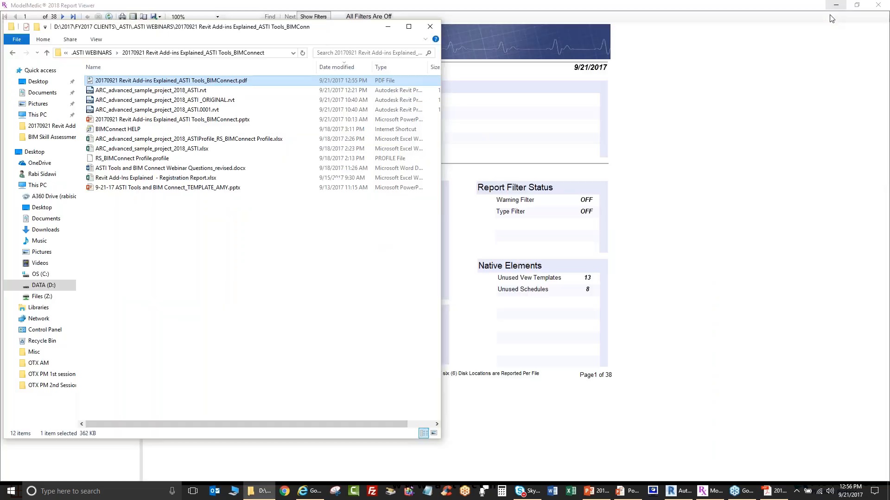
click(388, 27)
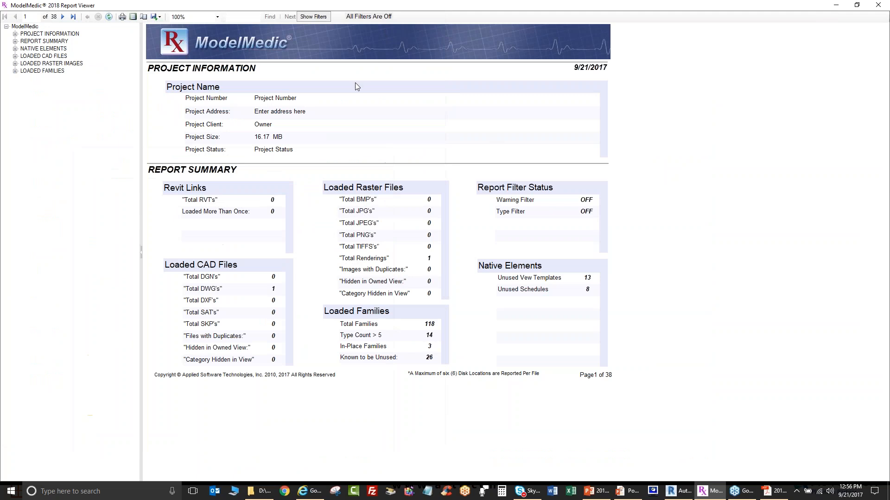
click(879, 8)
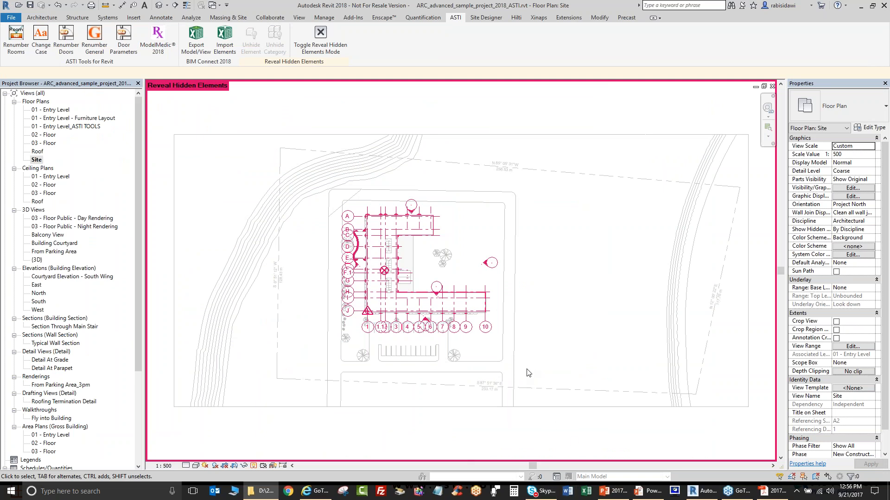
- Switch to the PowerPoint presentation, resume the slide show and advance to the BIMConnect Learning Objectives slide
key(alt+Tab)
key(alt+Tab)
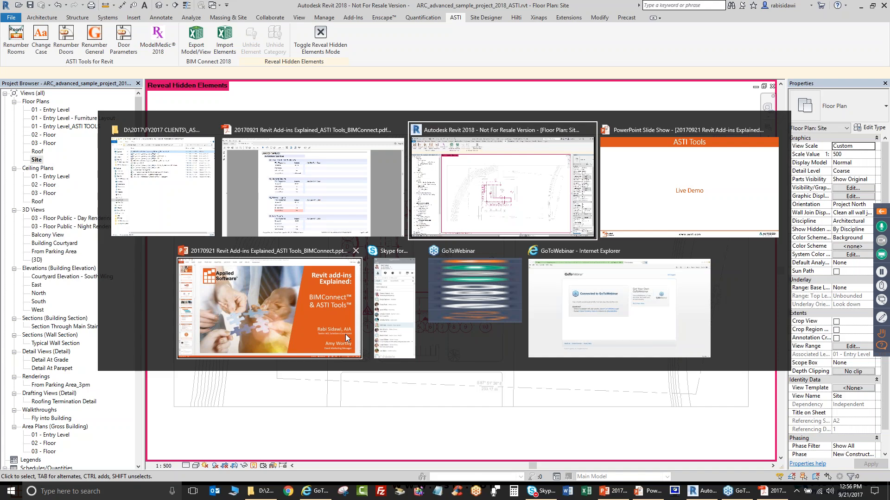
click(346, 337)
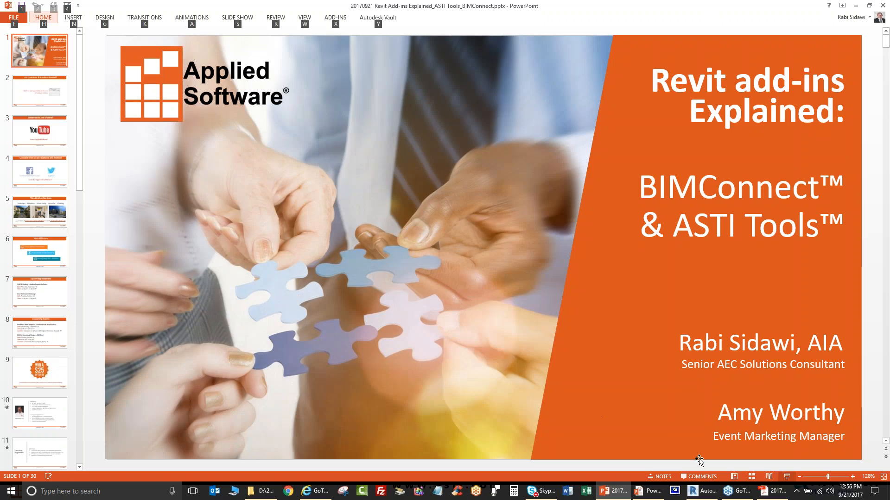
click(786, 476)
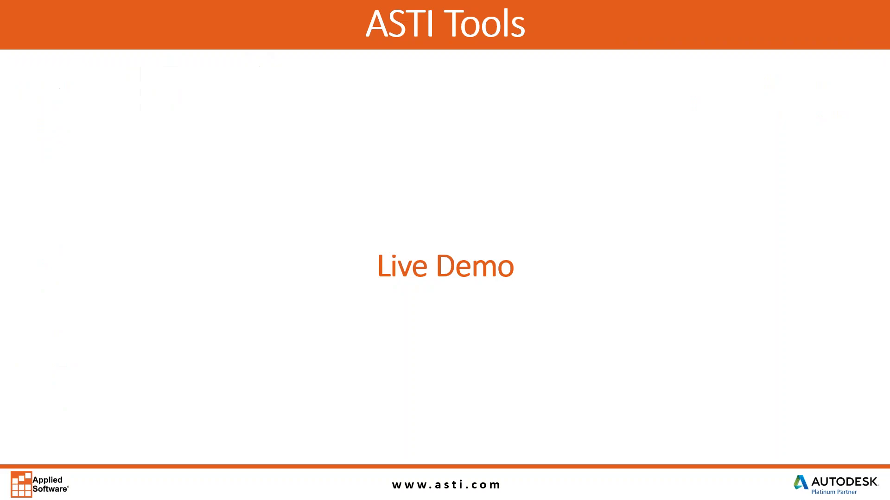
click(517, 396)
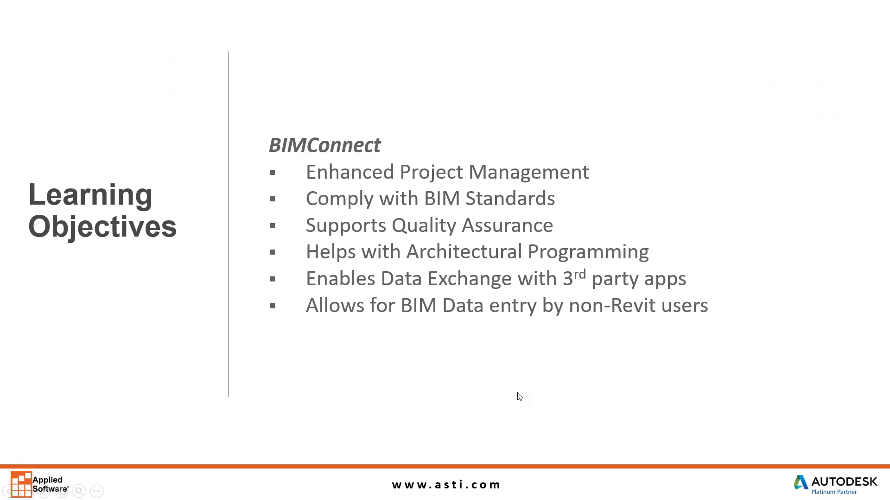
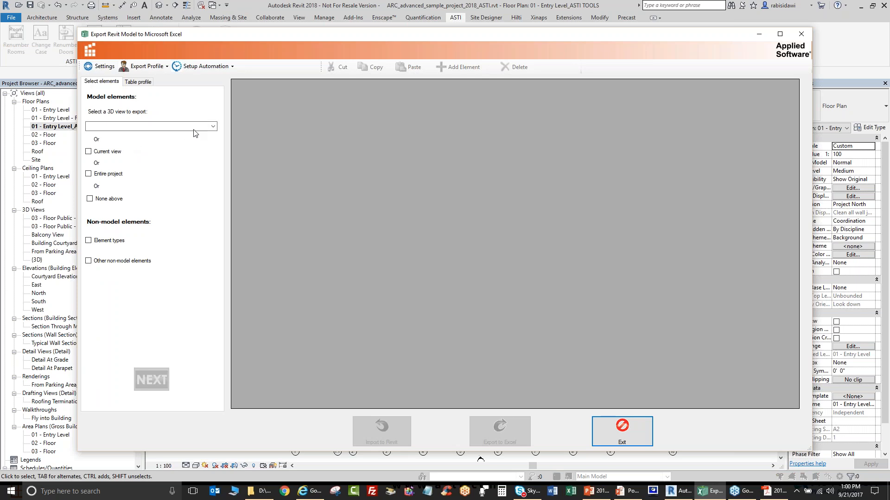
- Set the Revit-to-Excel export to include the current view's model elements, element types and other non-model elements
click(213, 128)
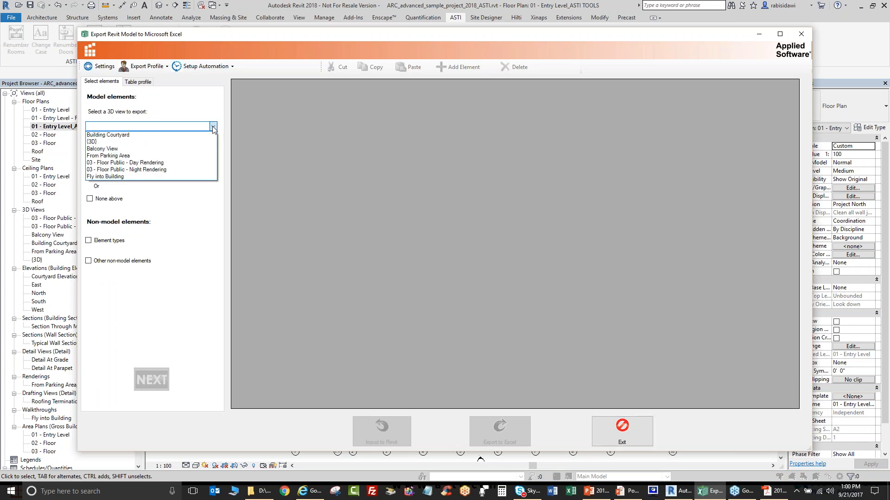
click(213, 128)
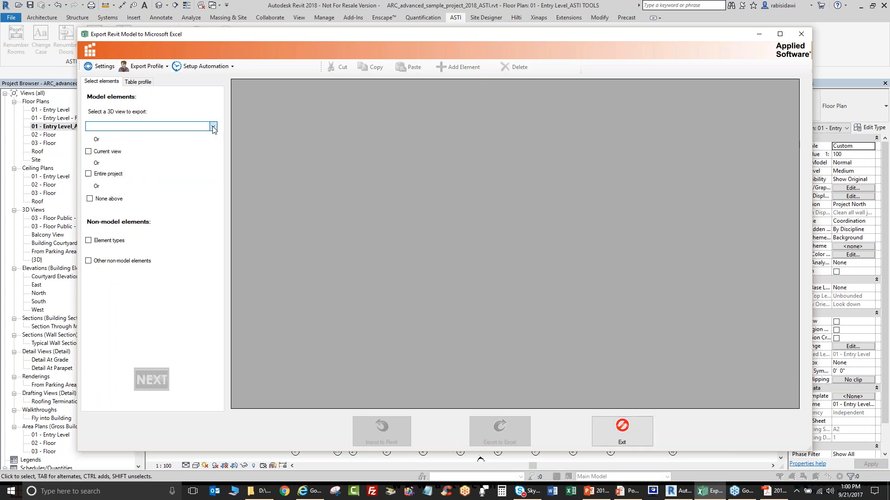
click(89, 152)
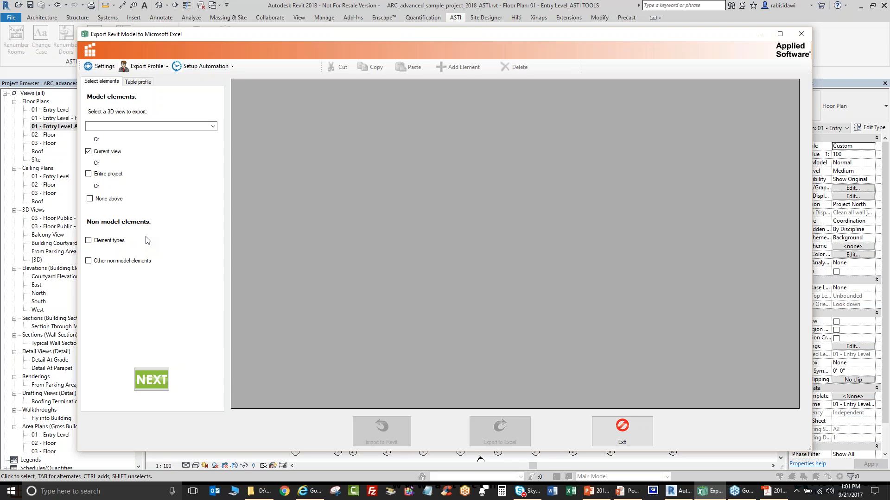
click(89, 241)
click(89, 261)
key(ctrl)
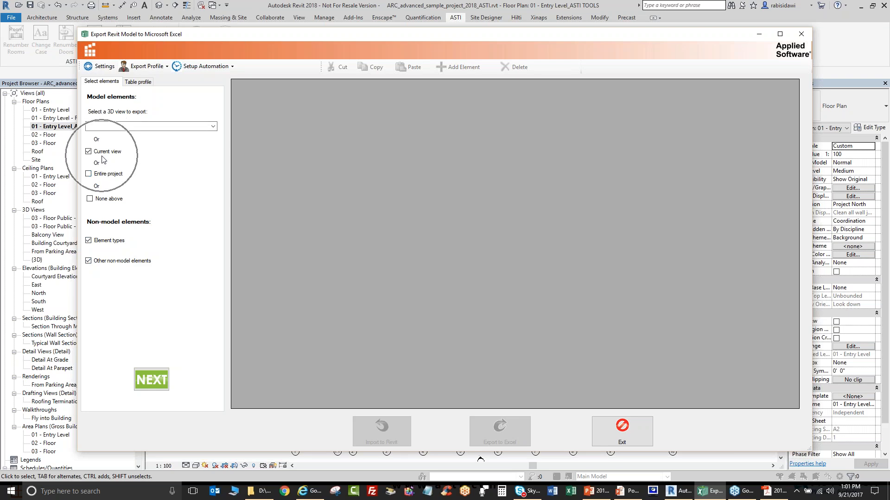
key(ctrl)
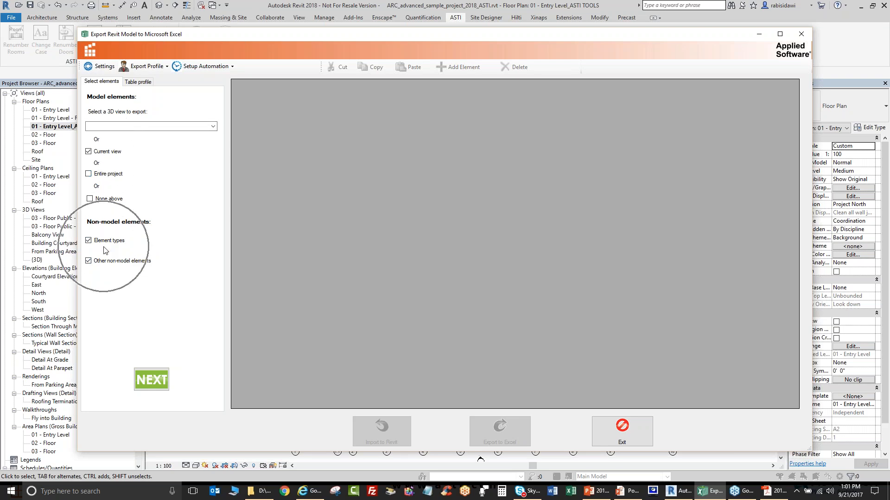
- In the export's table profile, include the Walls, Rooms and Materials tables
key(ctrl)
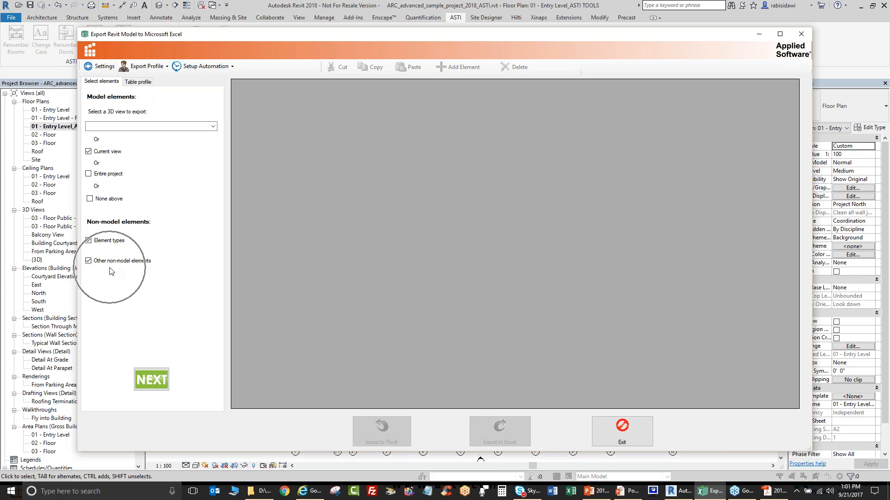
click(139, 82)
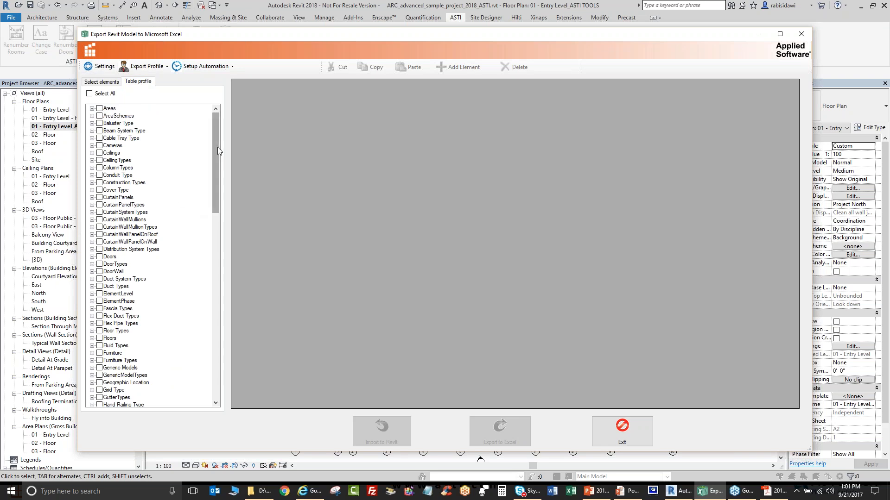
drag(218, 146, 220, 346)
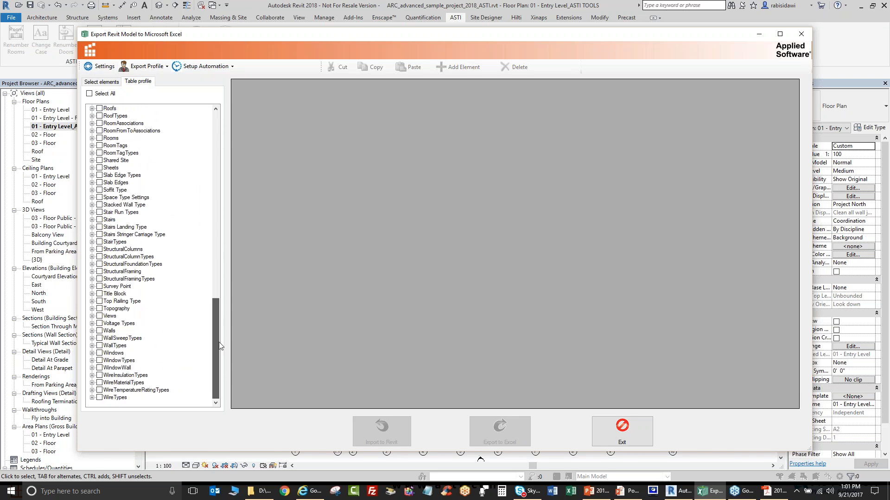
click(100, 331)
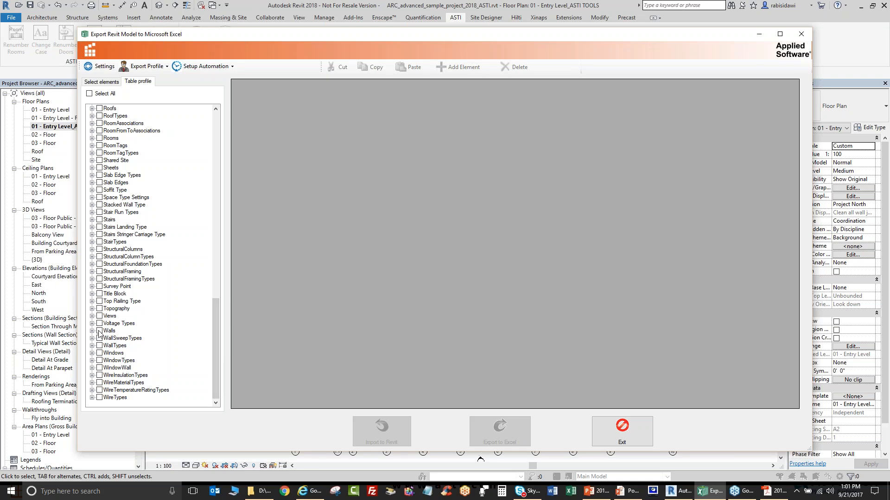
drag(215, 351, 214, 284)
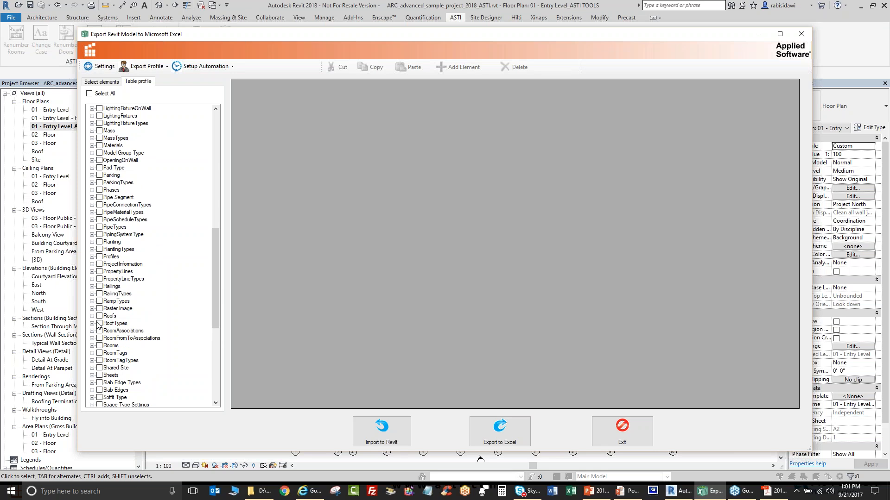
click(99, 346)
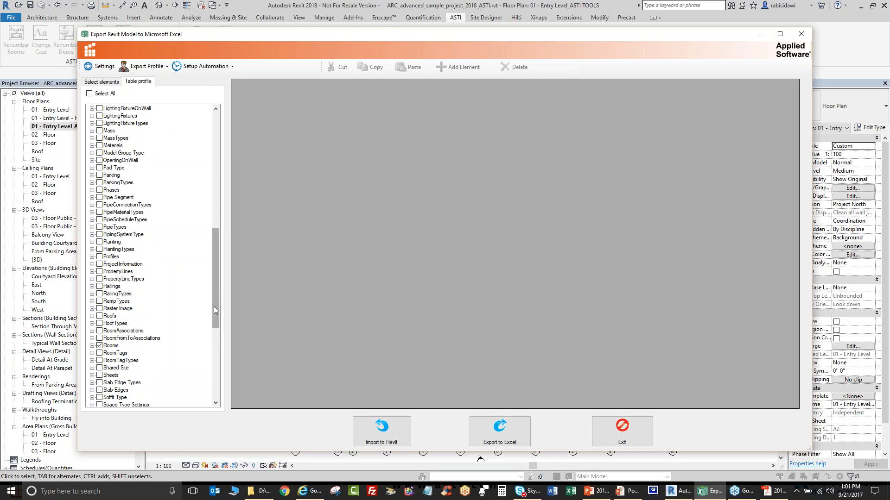
drag(214, 310, 215, 262)
click(100, 278)
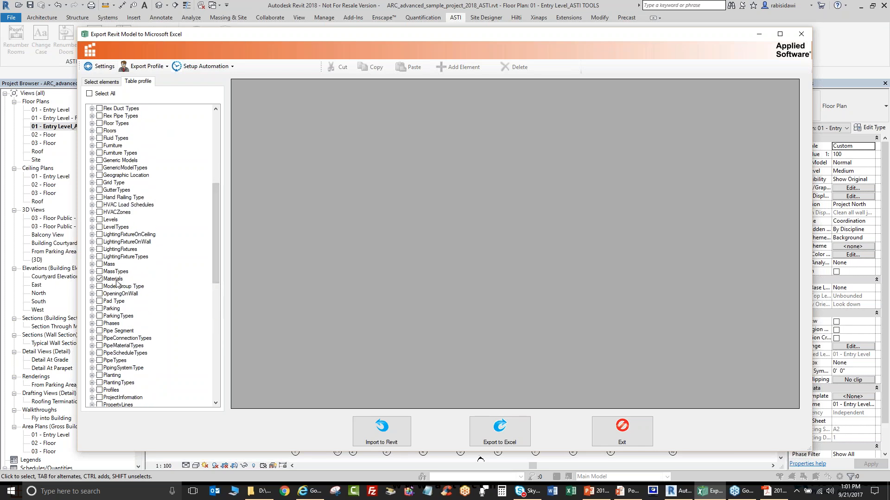
- Add the Levels, Doors and DoorTypes tables to the export's table profile
drag(214, 269, 212, 252)
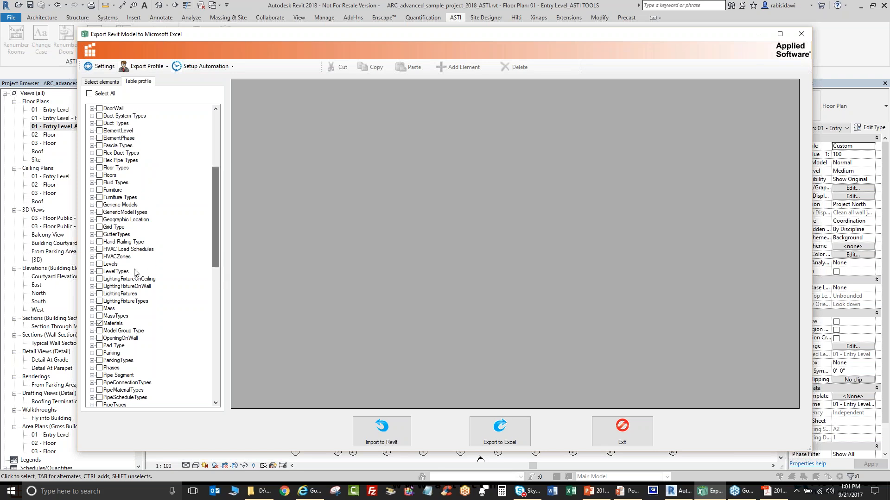
drag(215, 254, 193, 218)
click(99, 204)
click(100, 211)
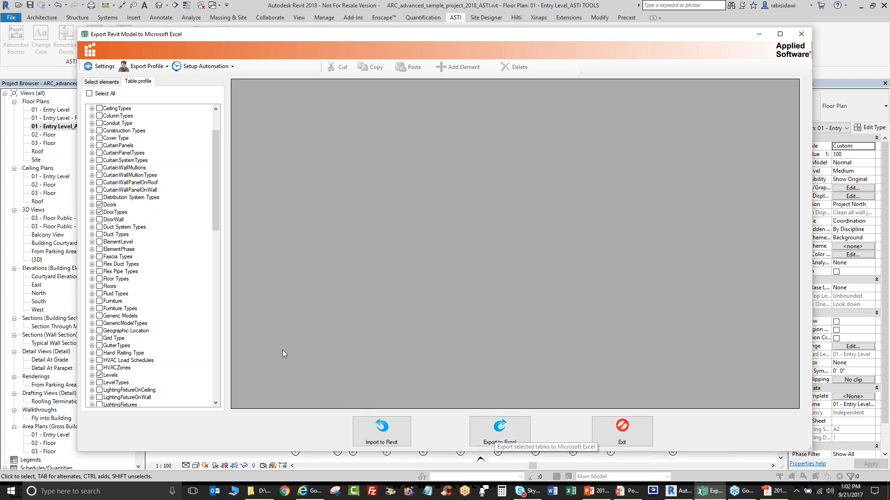
- Preview the Doors and DoorTypes tables and return to the Doors table
click(110, 205)
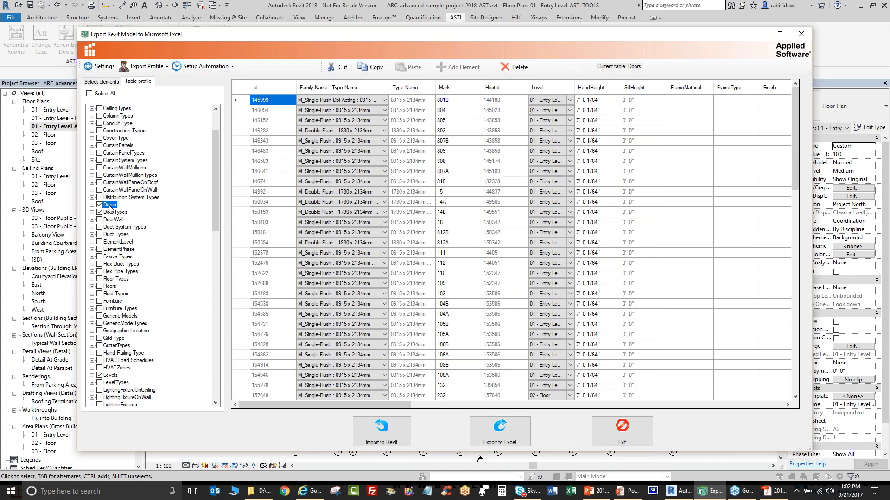
click(114, 213)
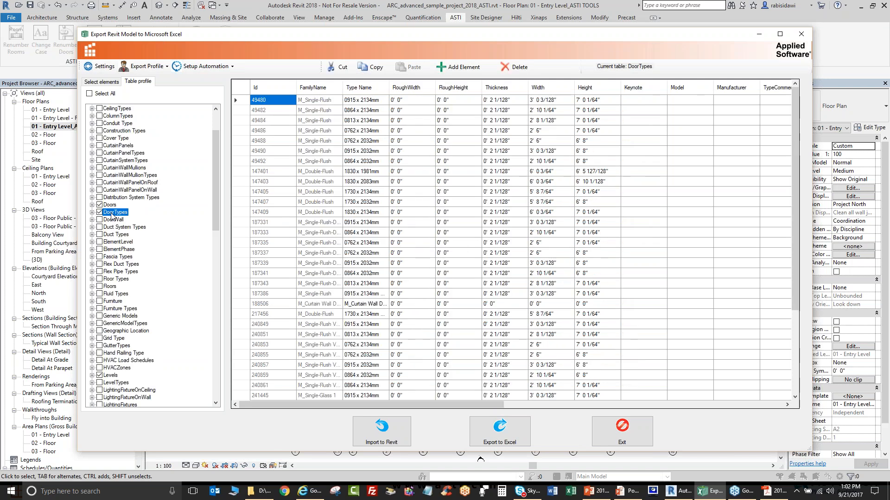
click(110, 205)
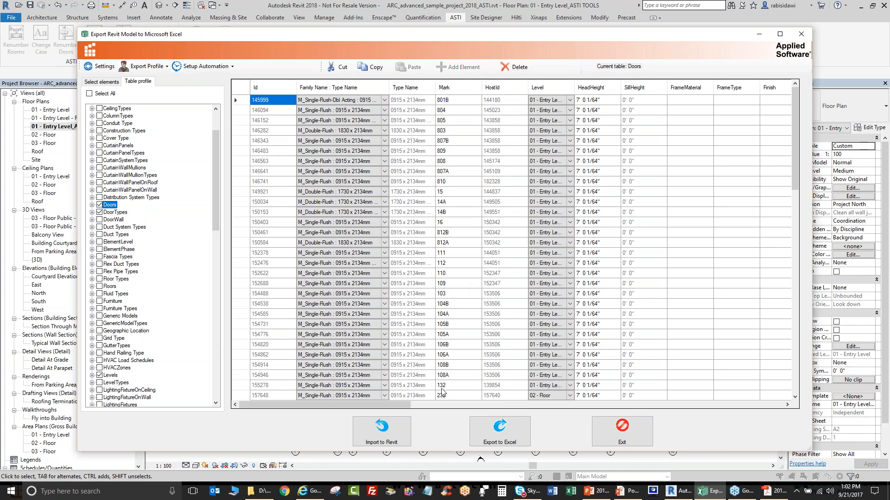
- Export the chosen tables to Excel as "20170921 ARC_advanced_sample_project_2018_ASTI.xlsx"
click(497, 436)
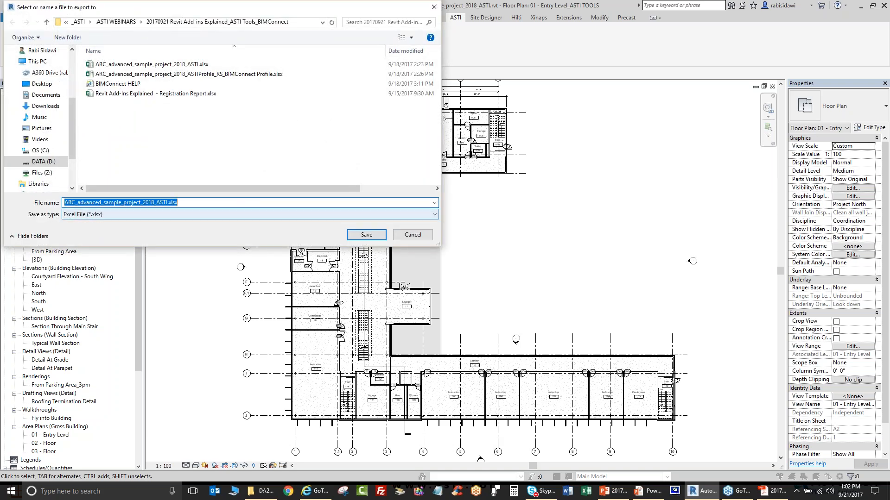
click(66, 202)
text(201)
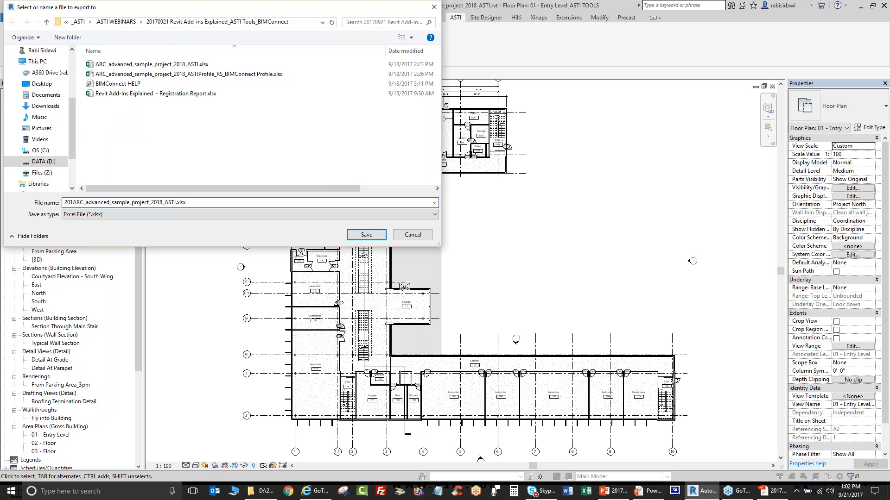
text(70921)
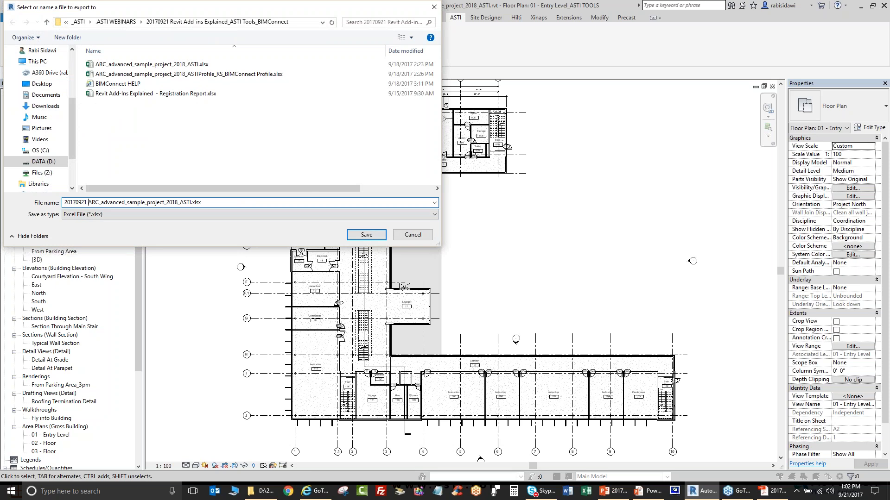
key(Return)
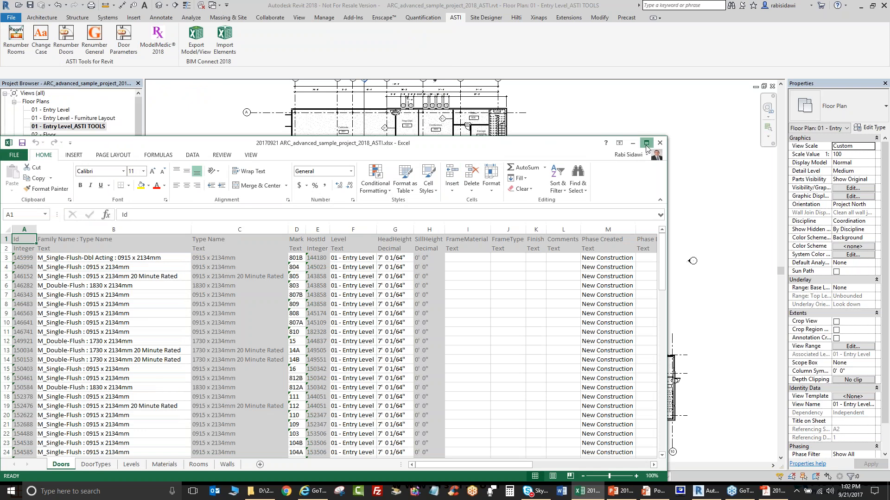
- Maximize the exported workbook and view its Materials sheet
click(644, 144)
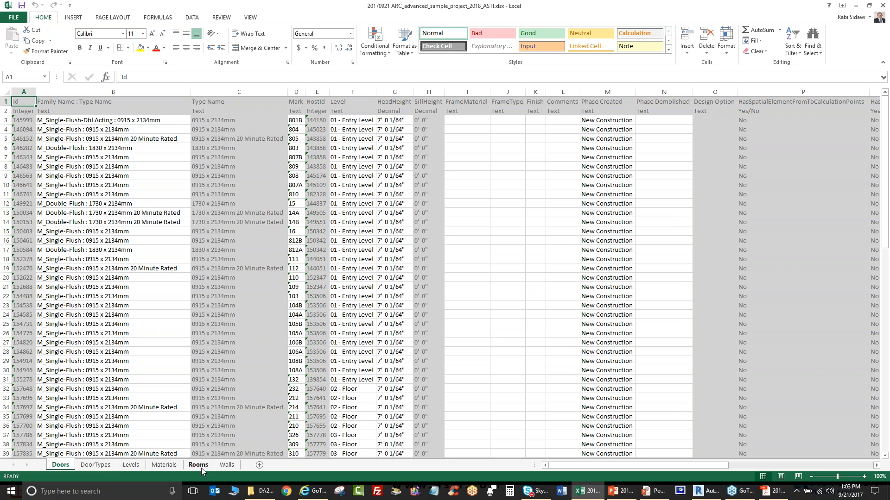
click(175, 468)
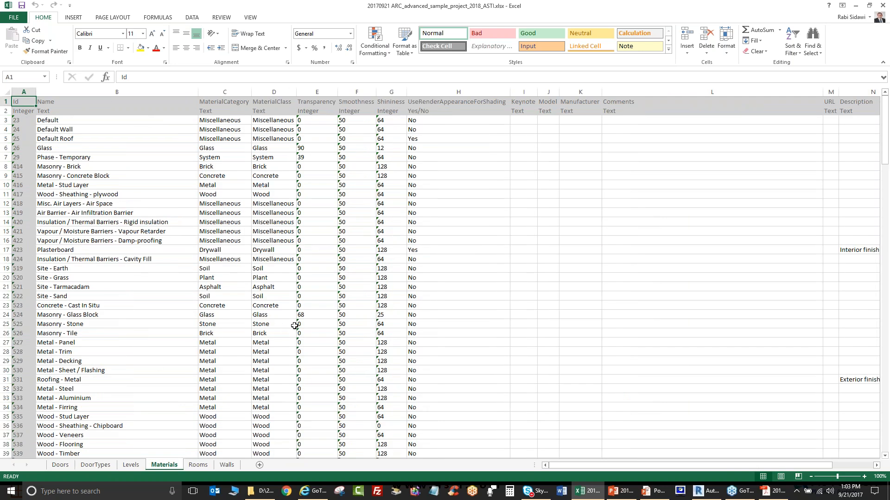
- On the Rooms sheet, add room numbers 901 to 925 below the last room, in cells B94 to B118
click(198, 464)
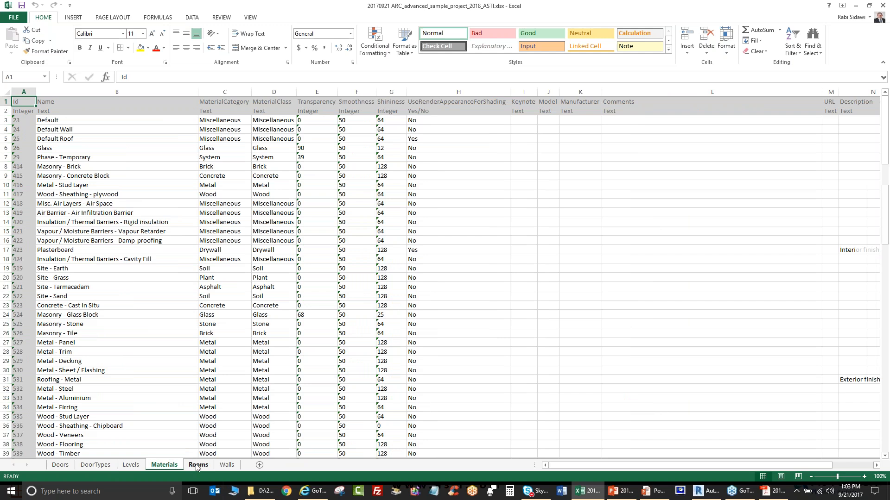
drag(884, 136, 879, 371)
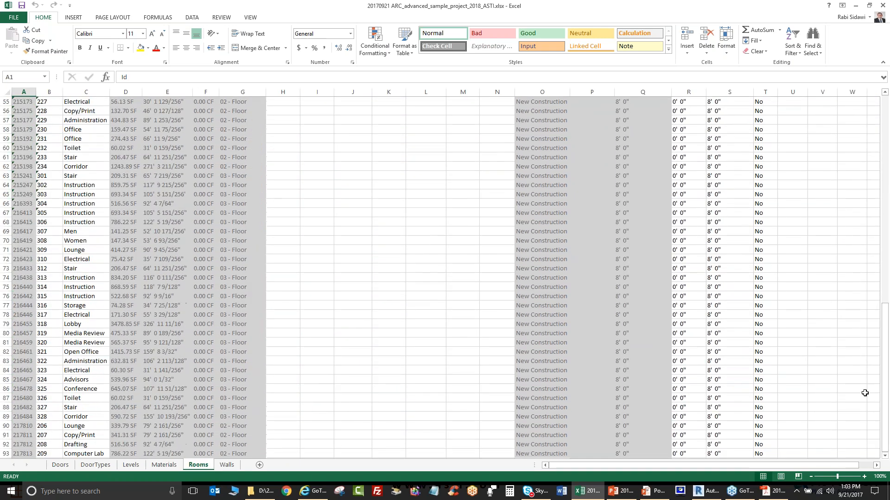
scroll(398, 377, down, 3)
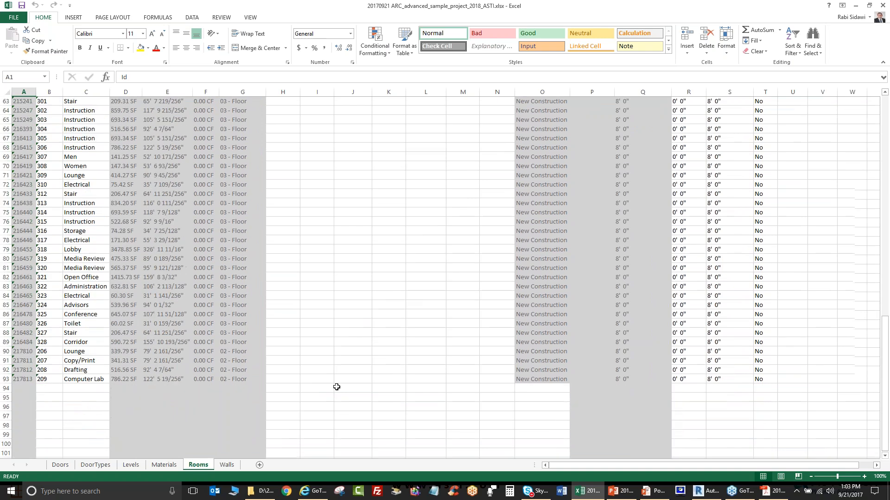
click(52, 381)
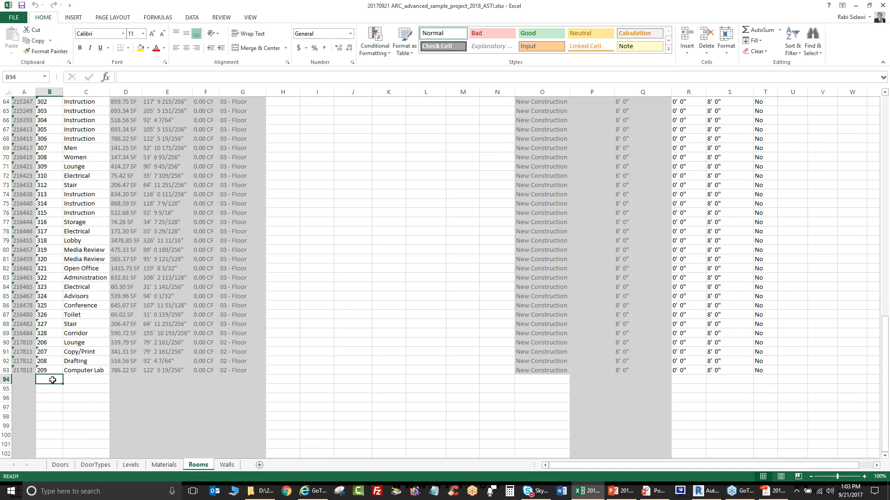
text(901)
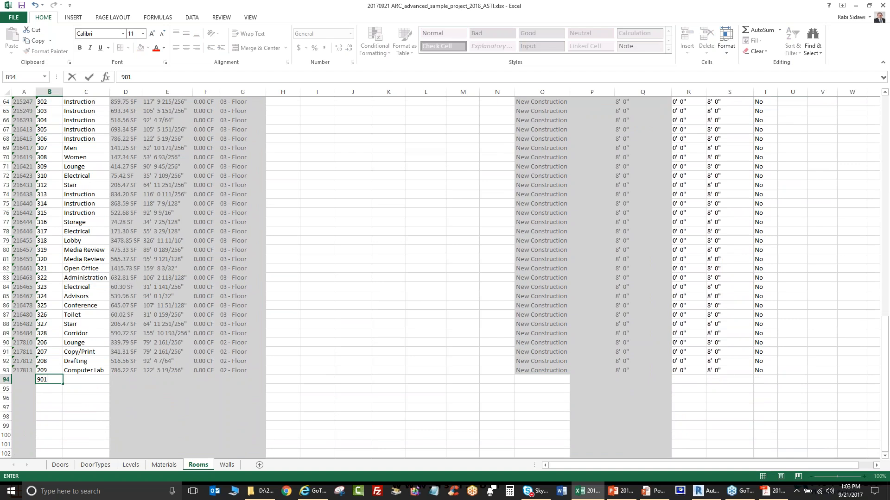
key(Return)
text(902)
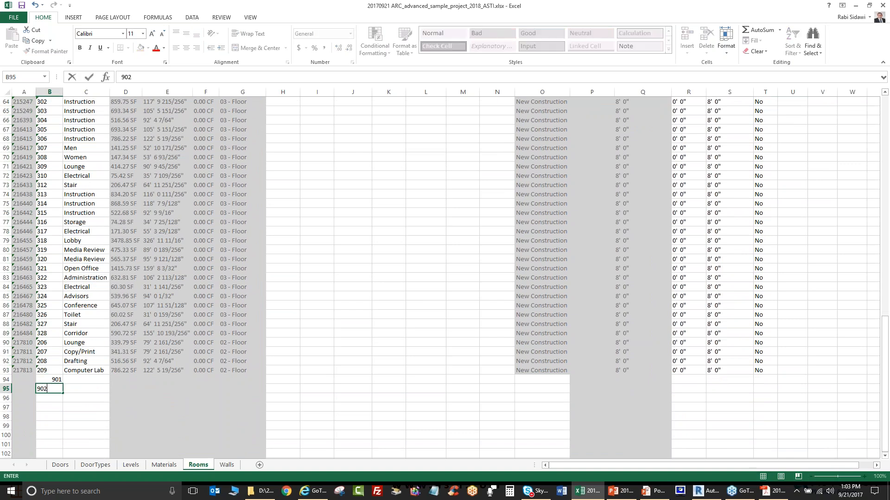
click(50, 380)
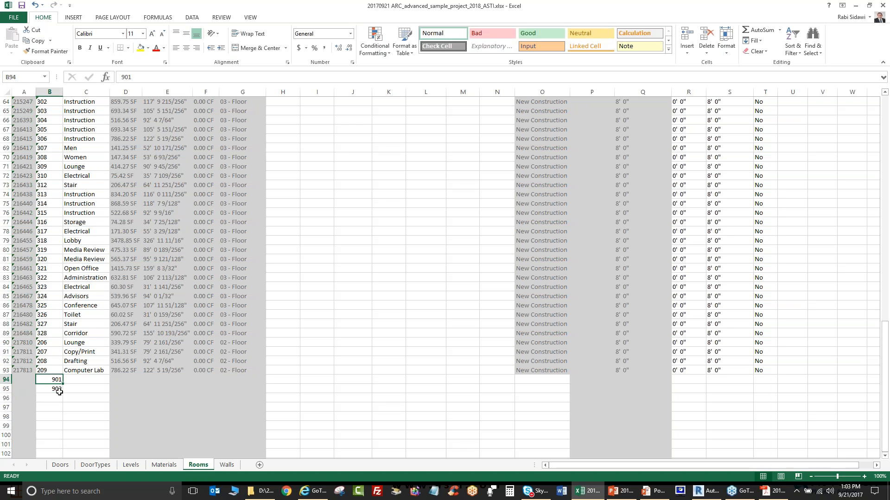
scroll(59, 391, down, 4)
drag(57, 269, 56, 456)
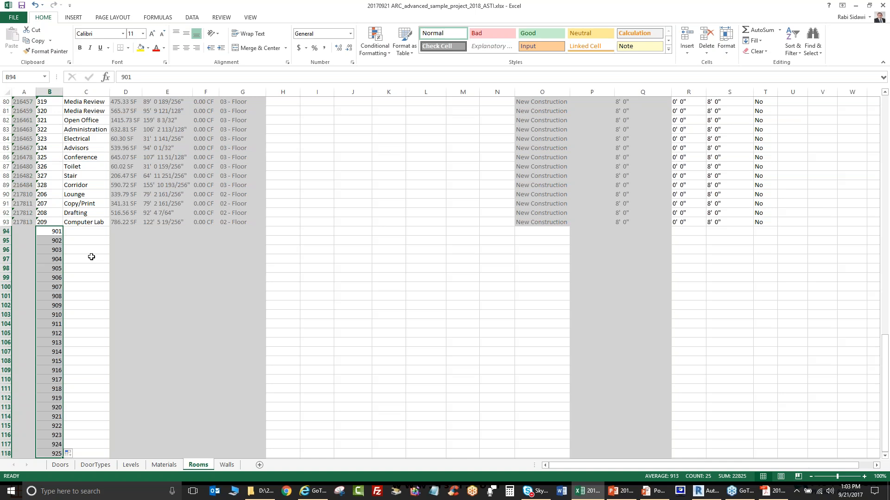
- Name the new rooms ROOM by entering it in C94 and filling it down to C118
click(89, 232)
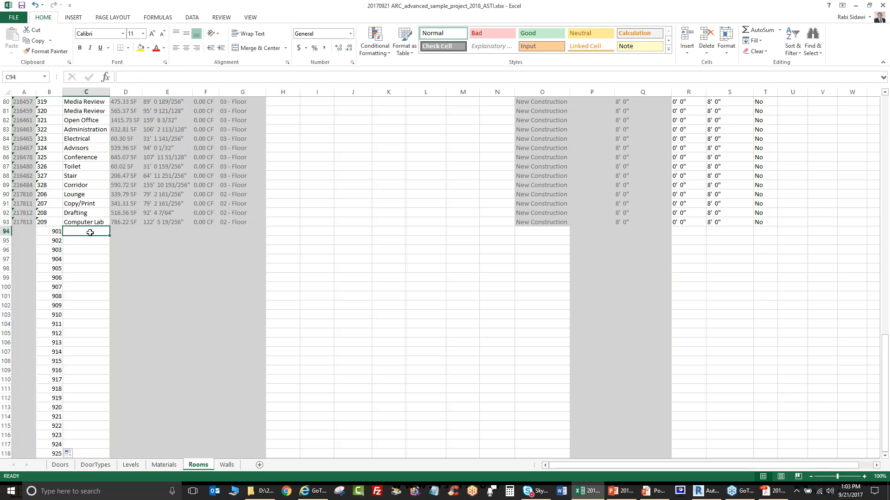
text(ROOM)
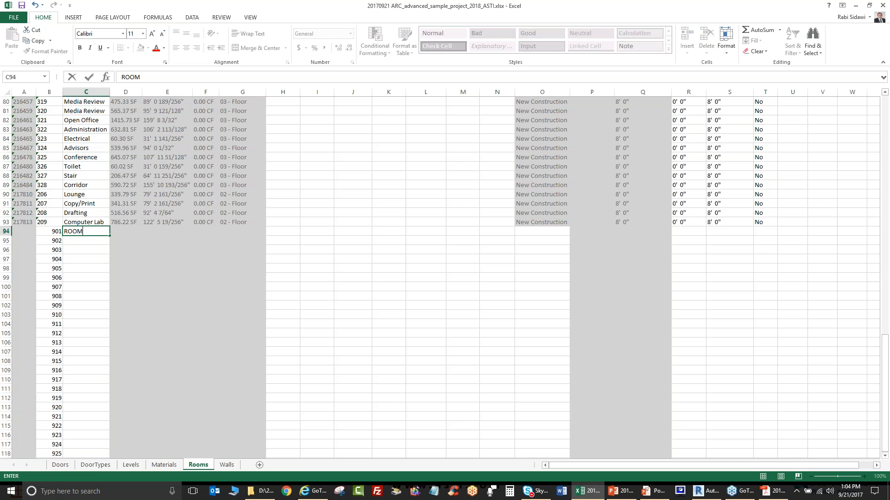
key(Return)
click(92, 231)
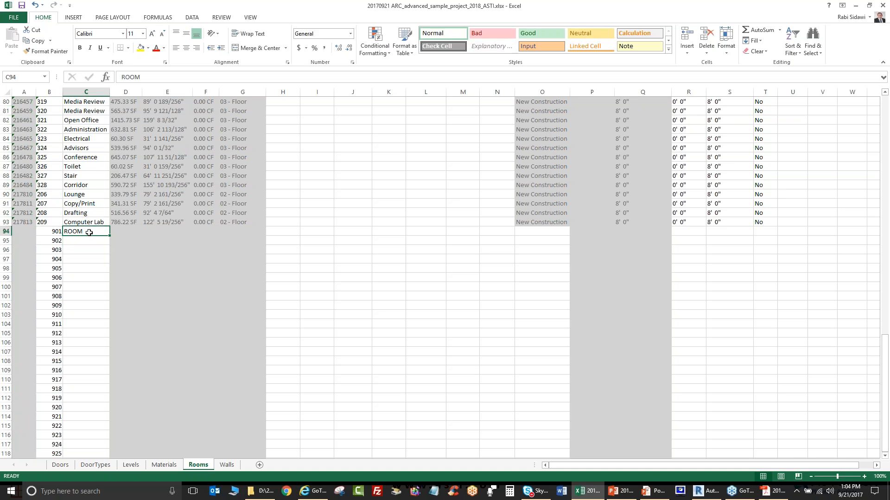
drag(103, 336, 93, 456)
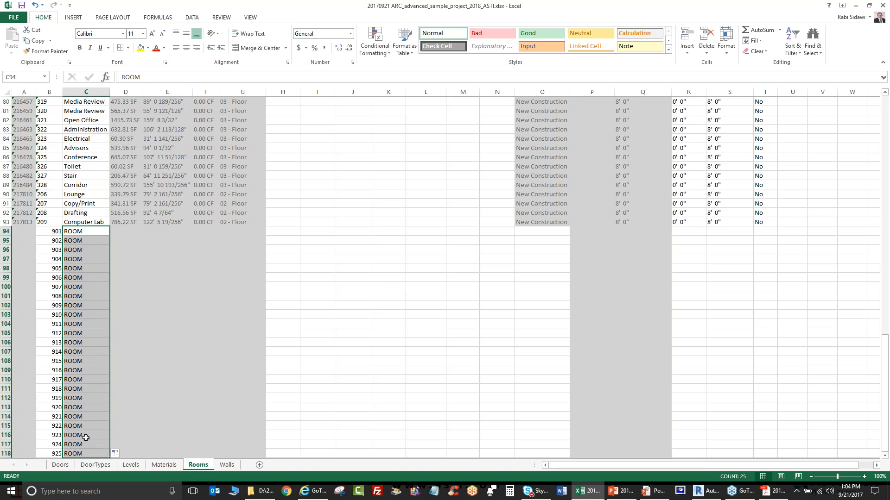
scroll(85, 431, down, 1)
scroll(86, 279, up, 1)
- Examine the Walls and DoorTypes sheets and select the first door type's row from FamilyName to the IsActive and CanBeDeleted columns
click(227, 465)
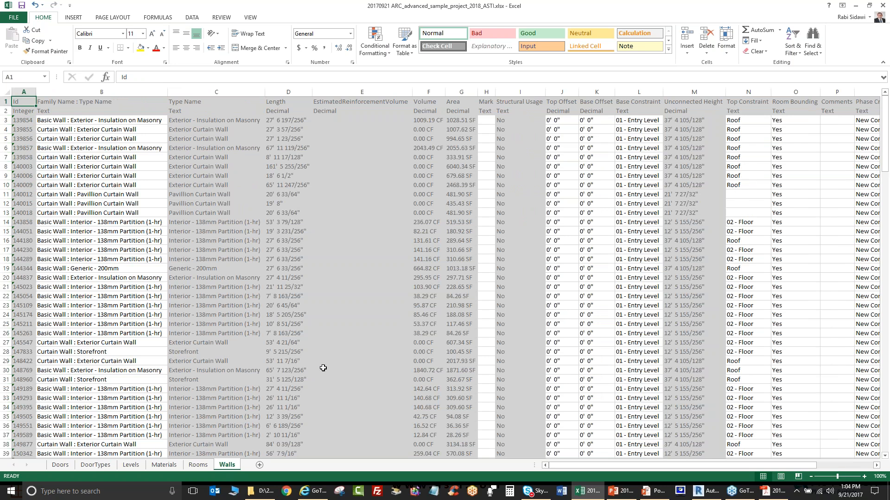
click(90, 467)
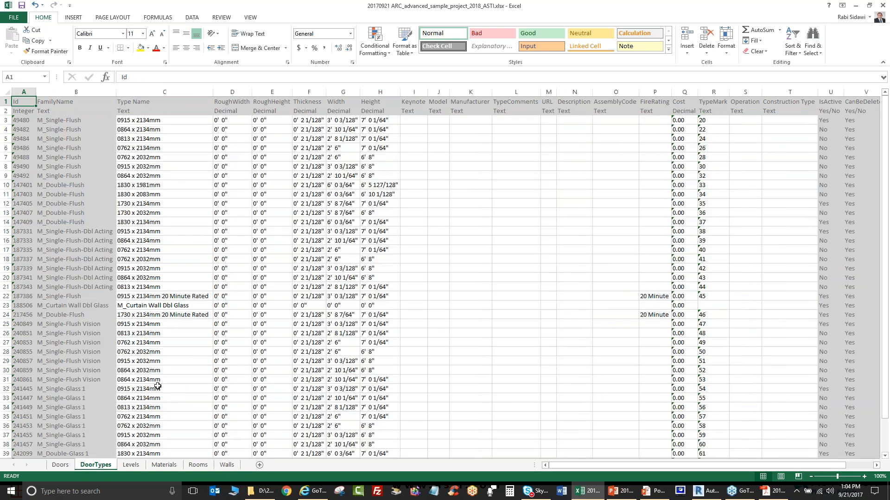
scroll(141, 389, down, 6)
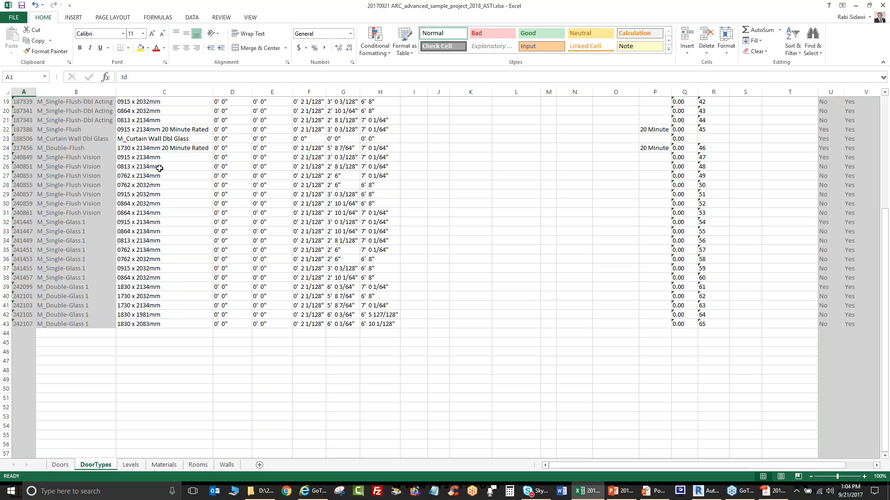
scroll(173, 167, up, 1)
scroll(204, 172, up, 5)
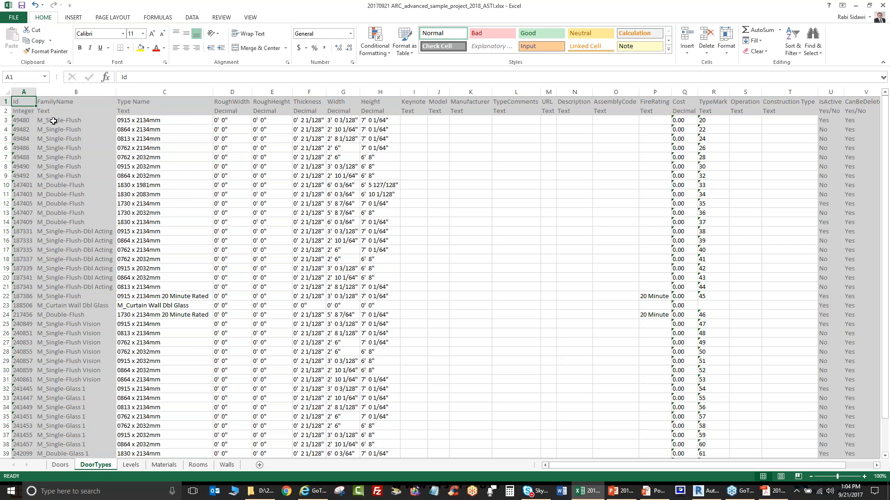
drag(60, 121, 859, 120)
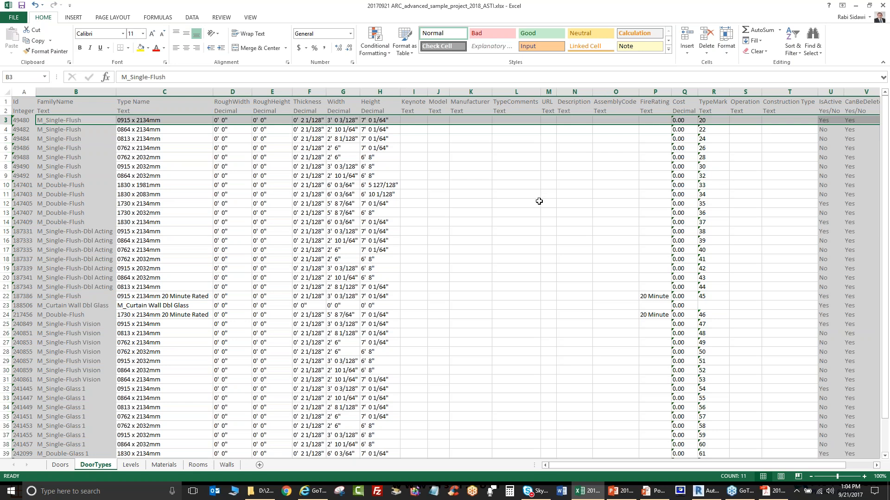
- Copy the selected first door type's cells into row 44, the first empty row of the DoorTypes sheet
key(ctrl+c)
scroll(371, 227, down, 5)
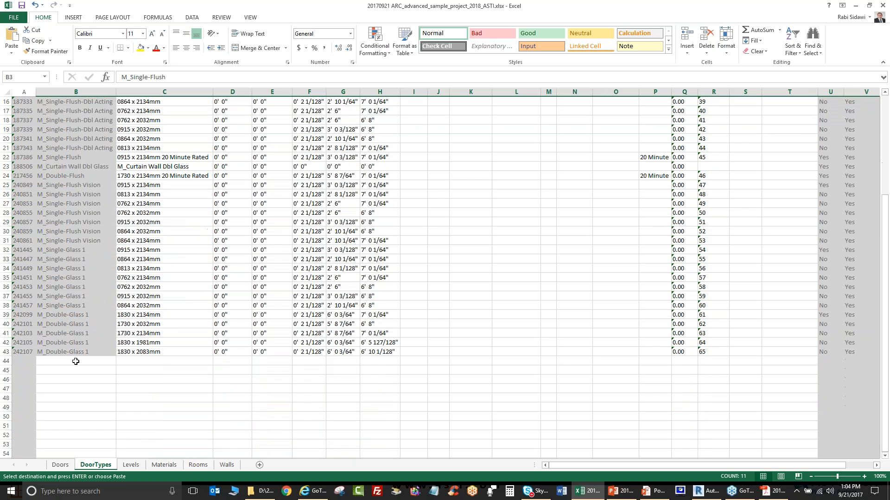
click(75, 361)
key(ctrl+v)
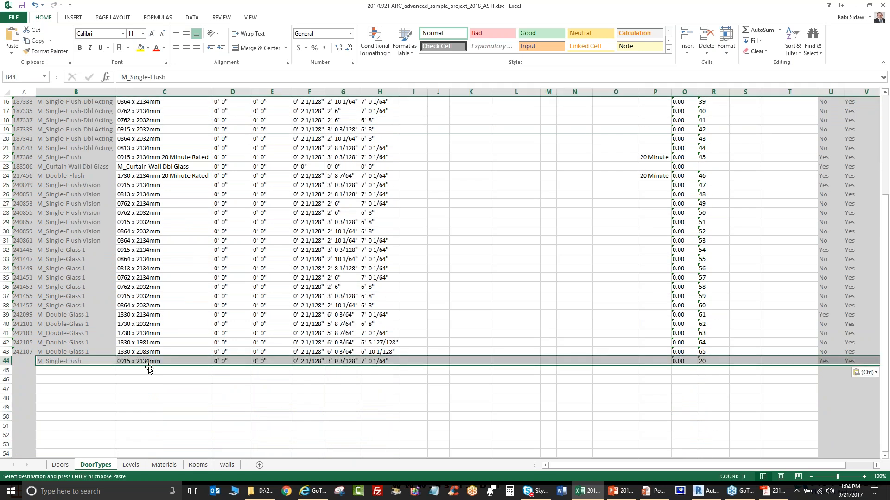
- Change the new door type's family name in B44 to custom_Single-Flush
click(82, 363)
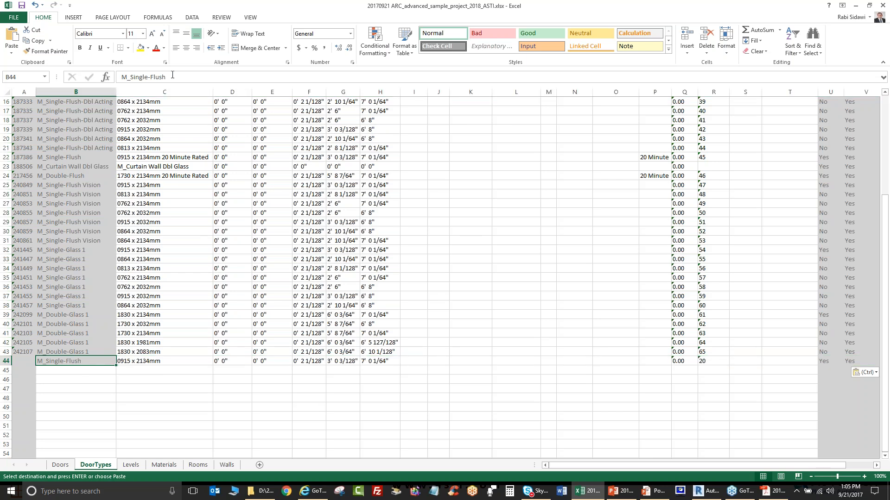
click(127, 77)
key(BackSpace)
text(custom)
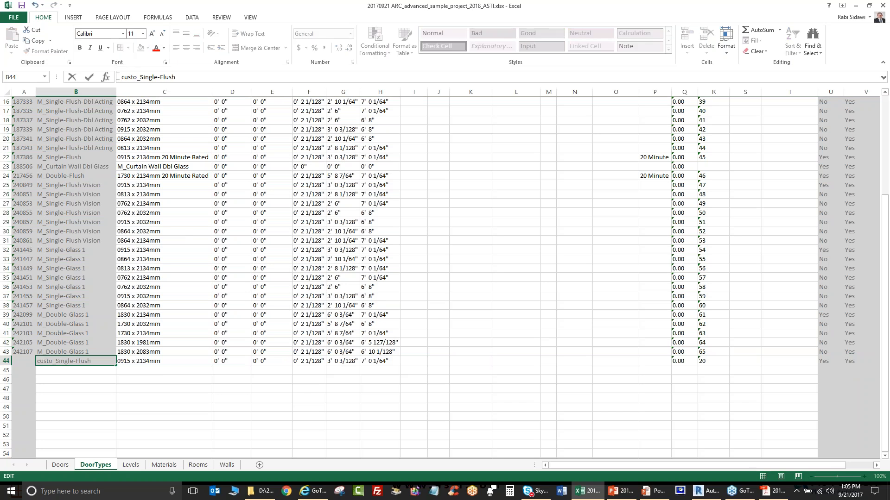
key(Return)
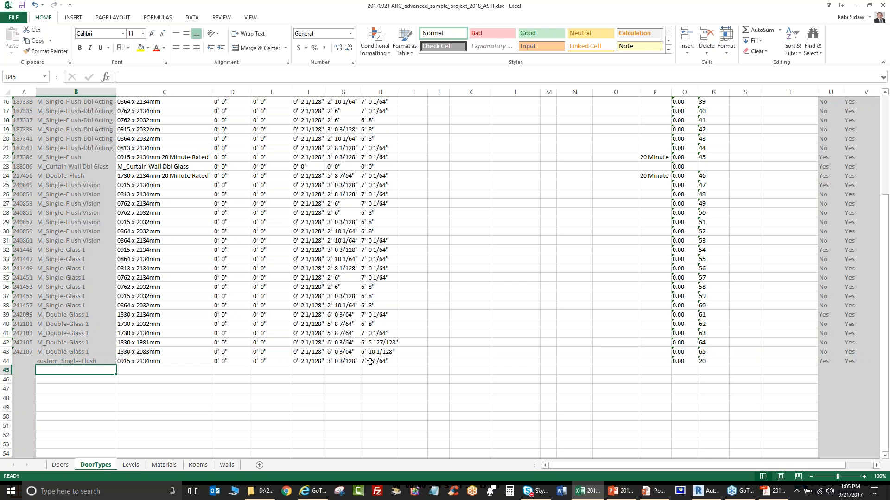
- Set the new door type's width in G44 to 4' and its height in H44 to 8'
click(341, 362)
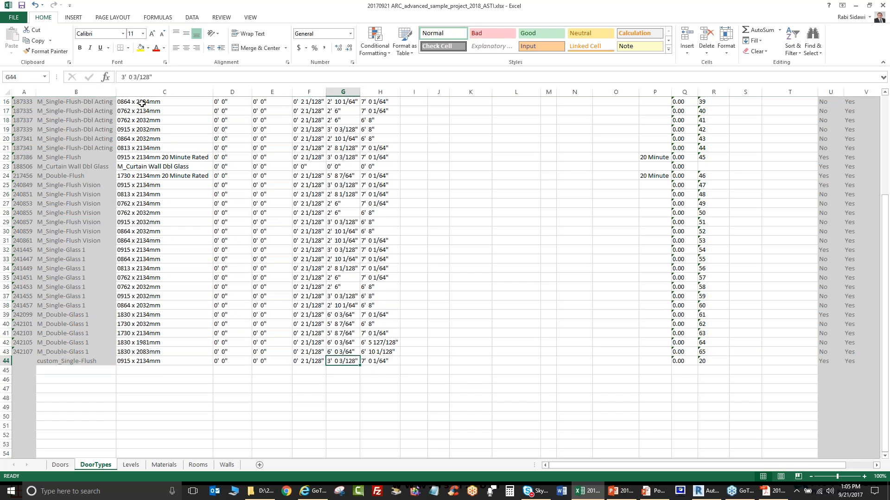
triple_click(158, 78)
text(4')
key(Return)
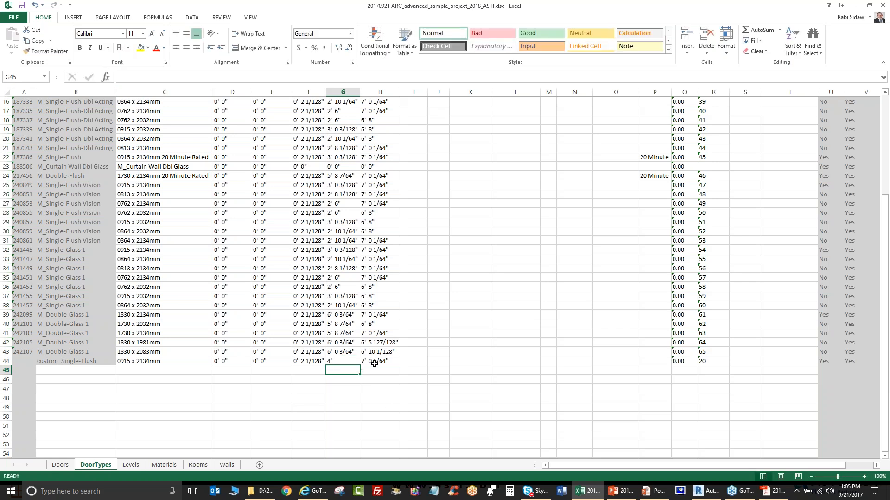
click(376, 364)
drag(151, 77, 121, 77)
text(8')
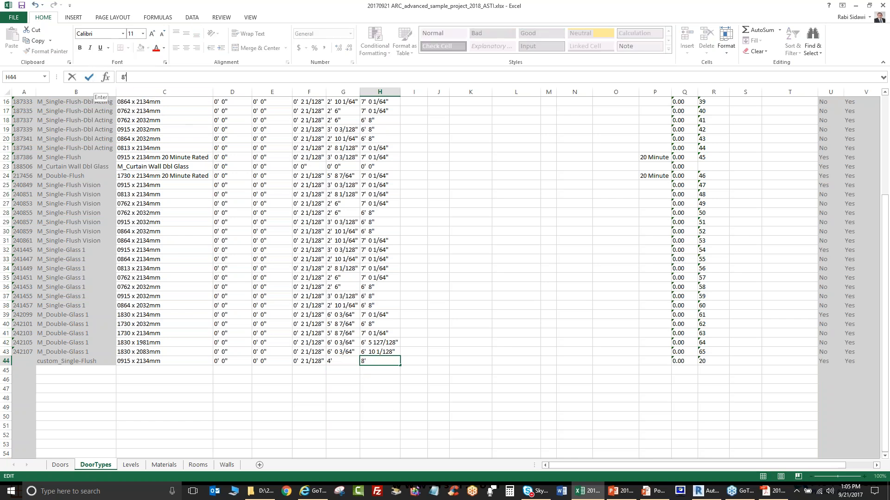
key(Return)
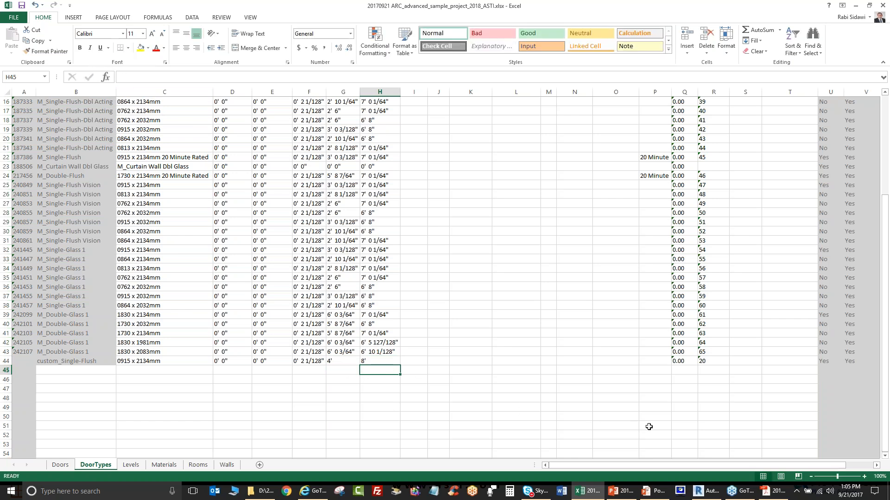
- Set the new door type's TypeMark in R44 to 66
click(709, 362)
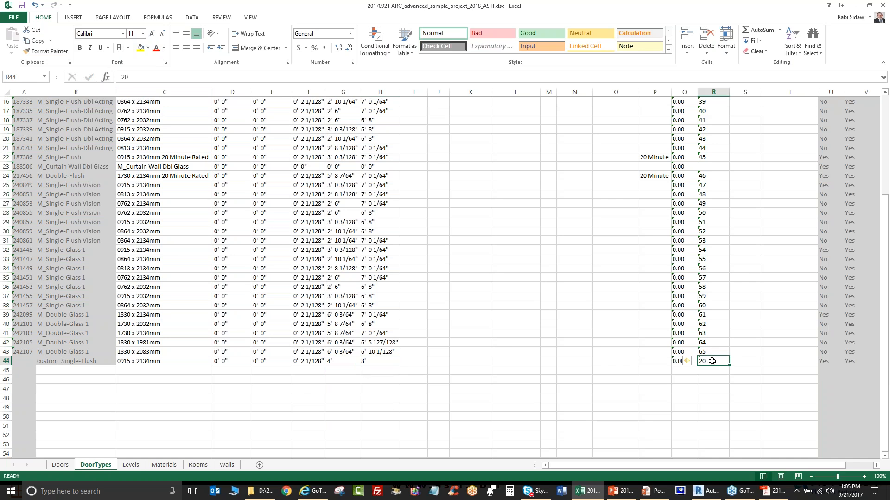
text(66)
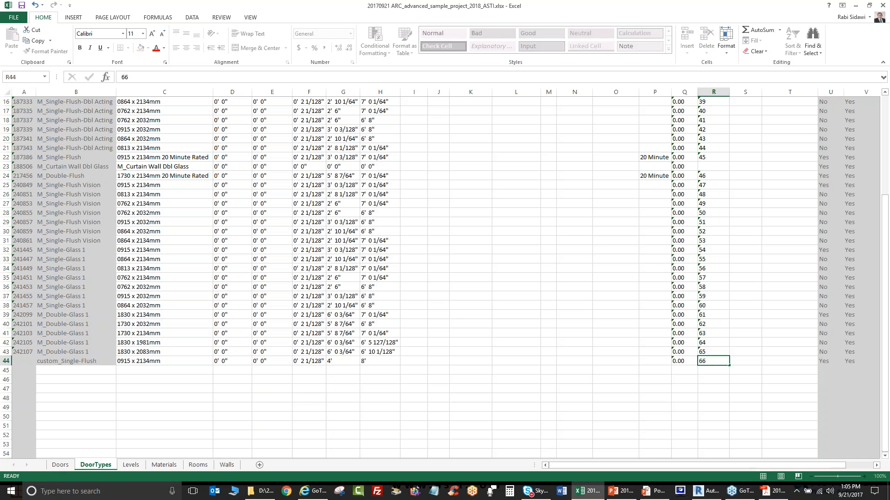
key(Return)
- Copy the CanBeRenamed and CanBeCopied values from row 43 into W44 and X44 for the new door type
drag(776, 469, 805, 469)
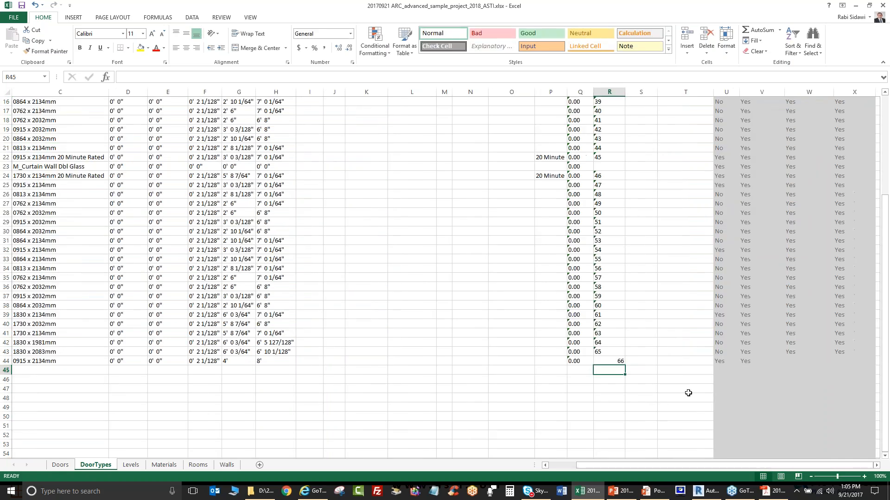
scroll(662, 385, up, 3)
drag(885, 343, 887, 111)
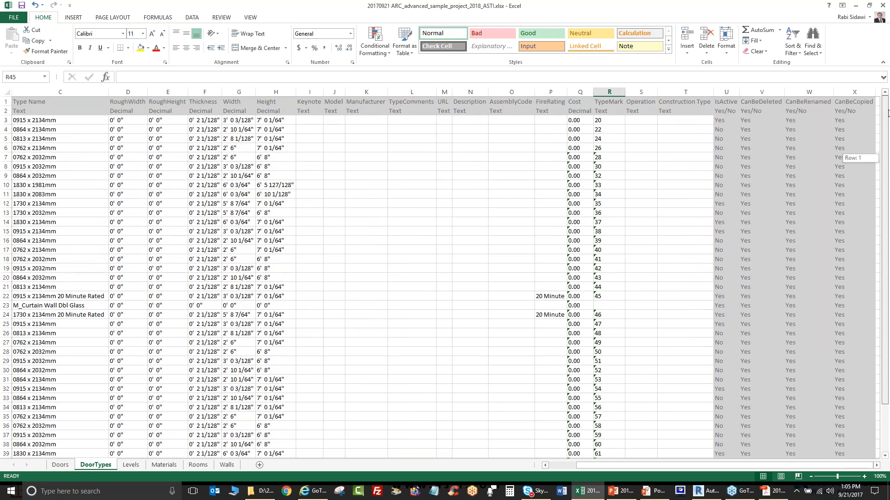
drag(887, 113, 886, 218)
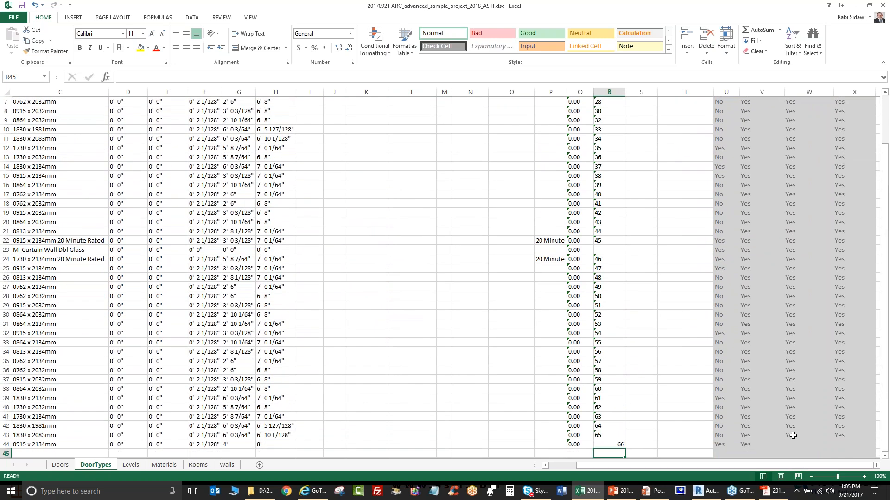
drag(792, 436, 833, 436)
key(ctrl+c)
click(791, 444)
key(ctrl+v)
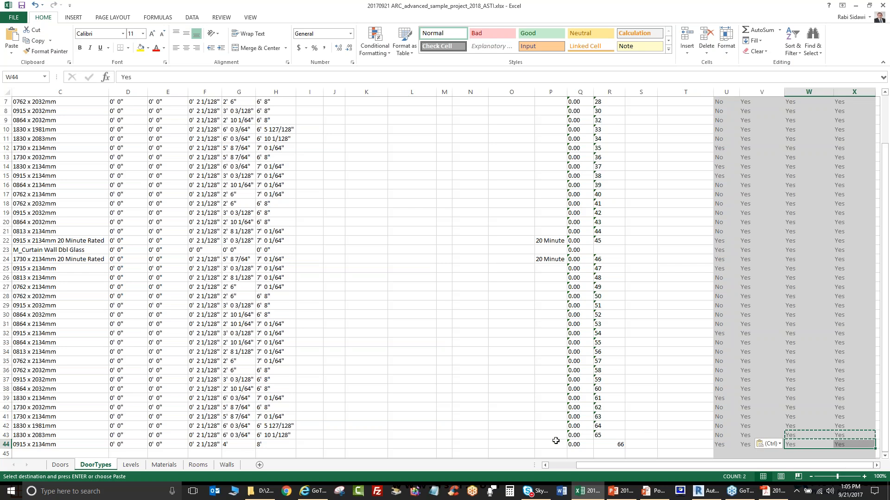
click(601, 445)
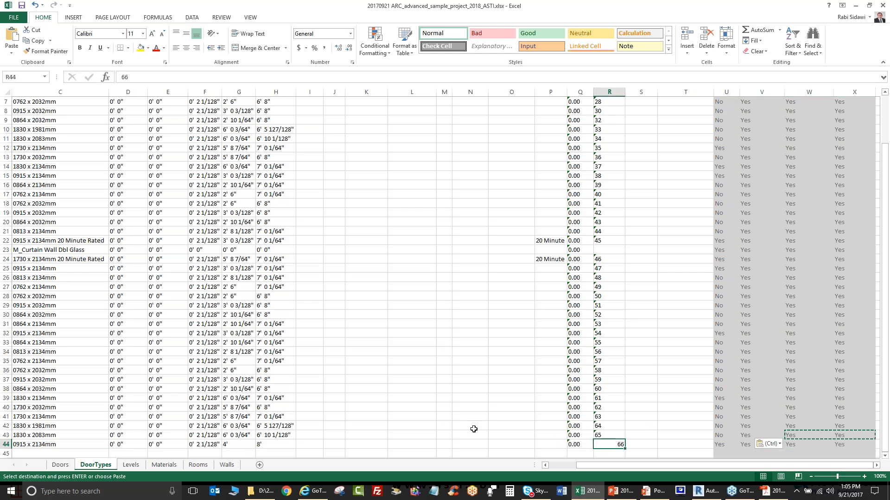
- Set the new door type's Type Name in C44 to 4'x8'
click(555, 466)
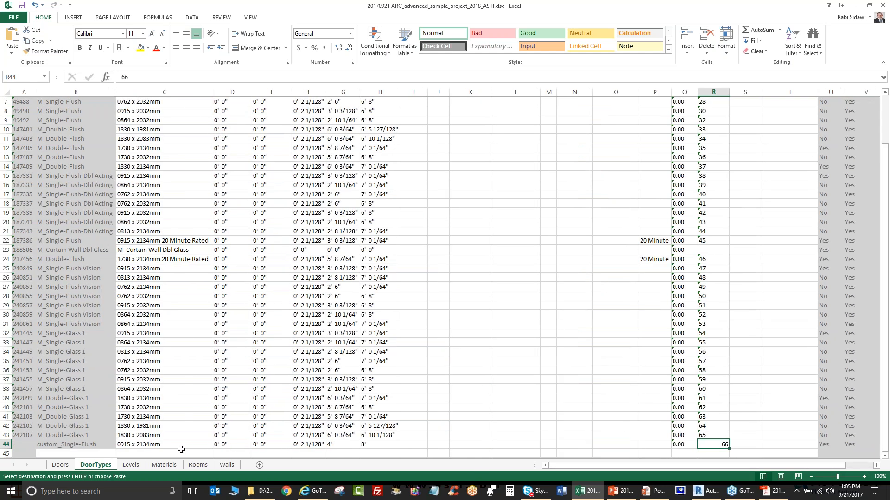
click(133, 446)
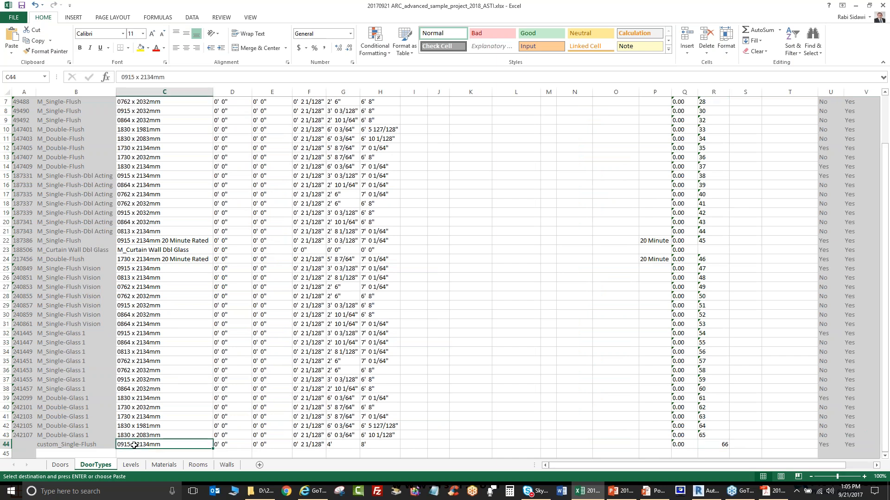
text(4'x8)
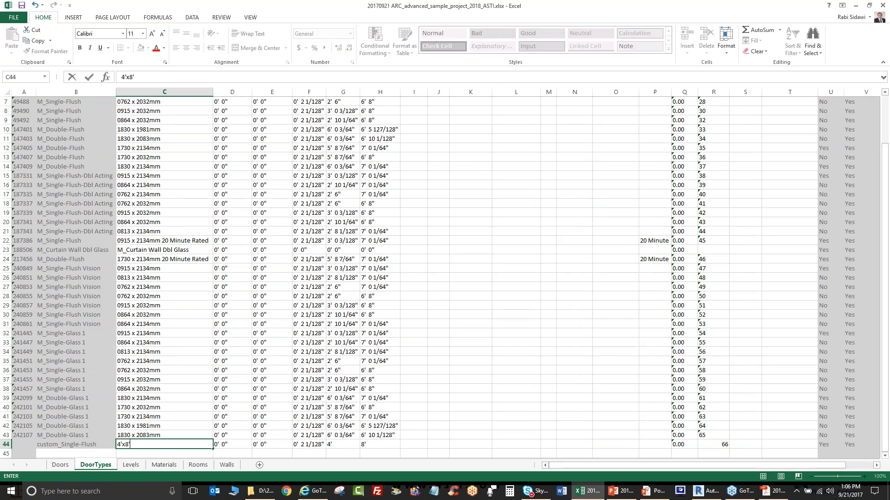
key(Return)
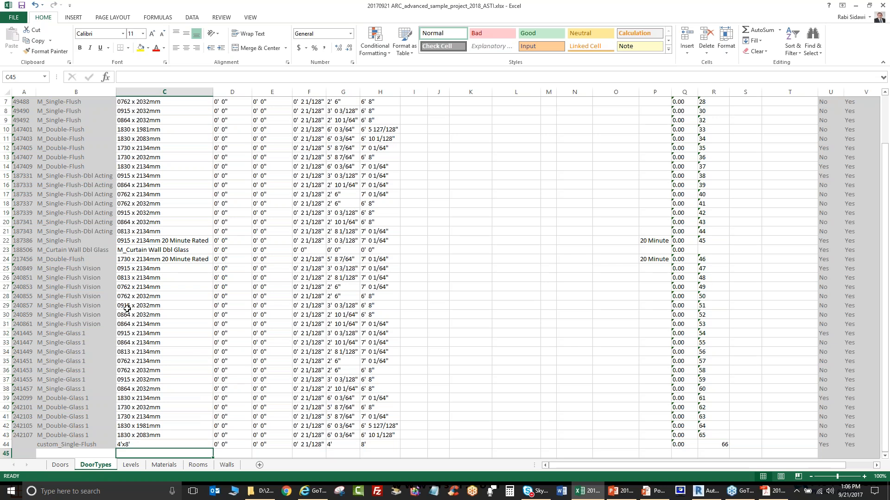
- Save and close the workbook, and in Revit load 20170921 ARC_advanced_sample_project_2018_ASTI.xlsx into BIM Connect's Import Elements
click(21, 5)
click(883, 6)
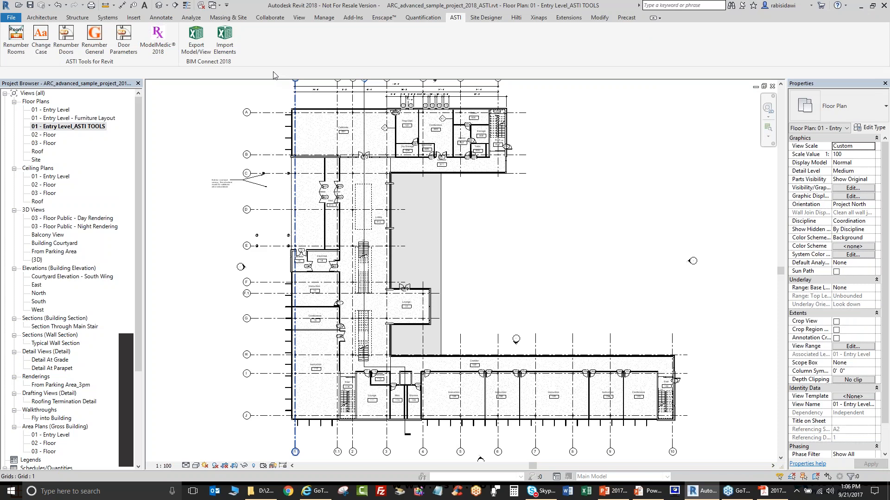
click(219, 38)
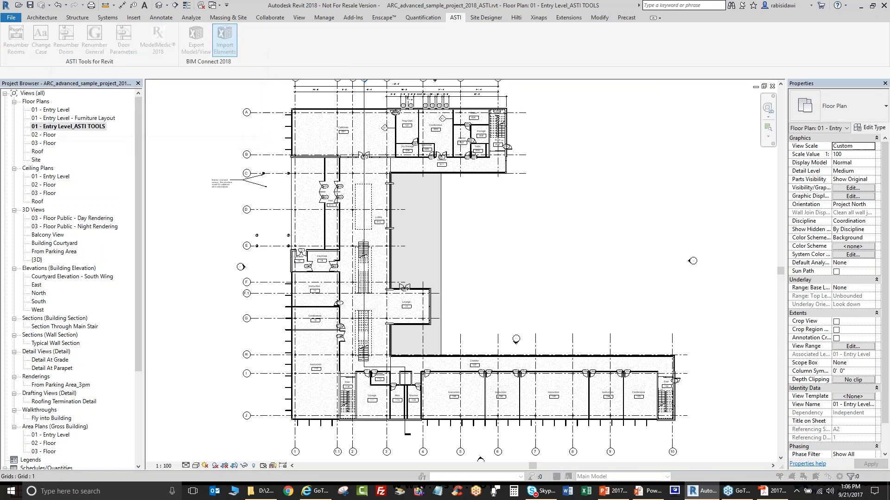
click(116, 65)
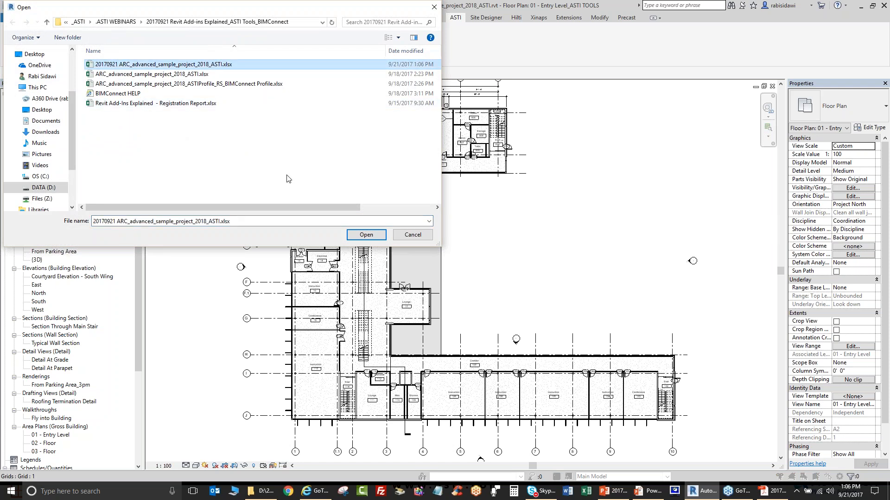
click(358, 236)
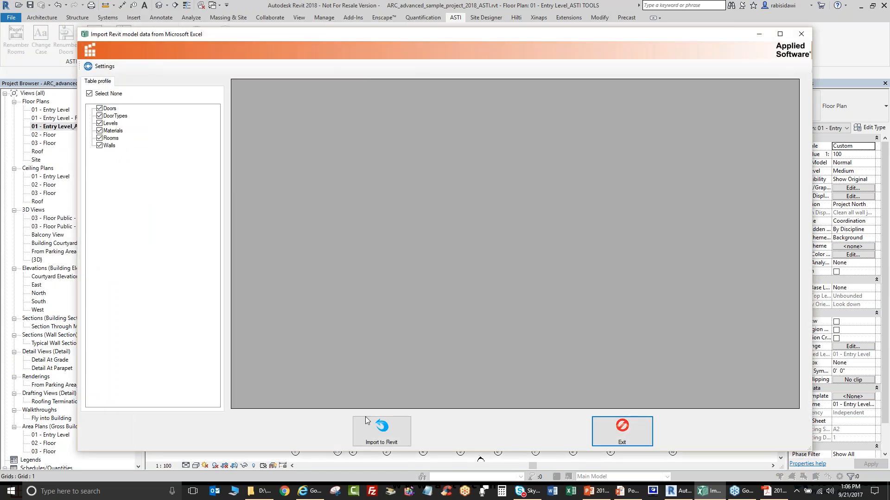
- Preview the DoorTypes table in the import data down to the added custom_Single-Flush row
click(112, 110)
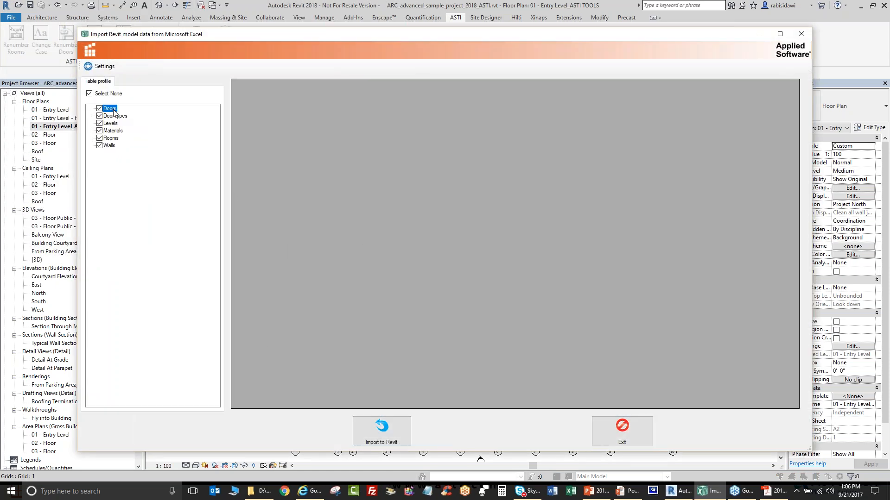
click(114, 117)
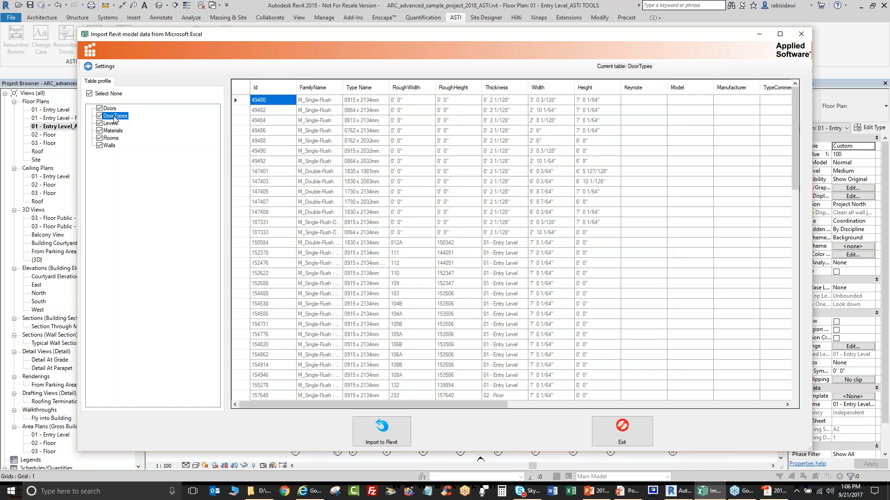
drag(797, 205, 793, 328)
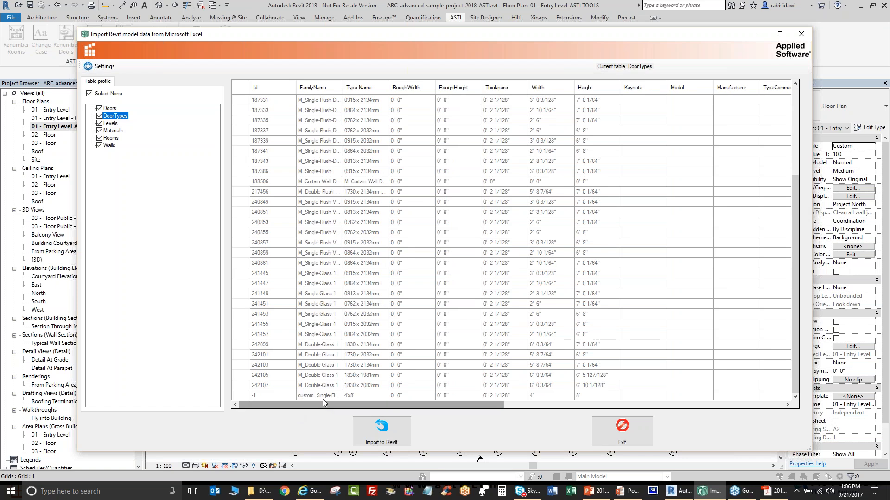
key(ctrl)
key(ctrl)
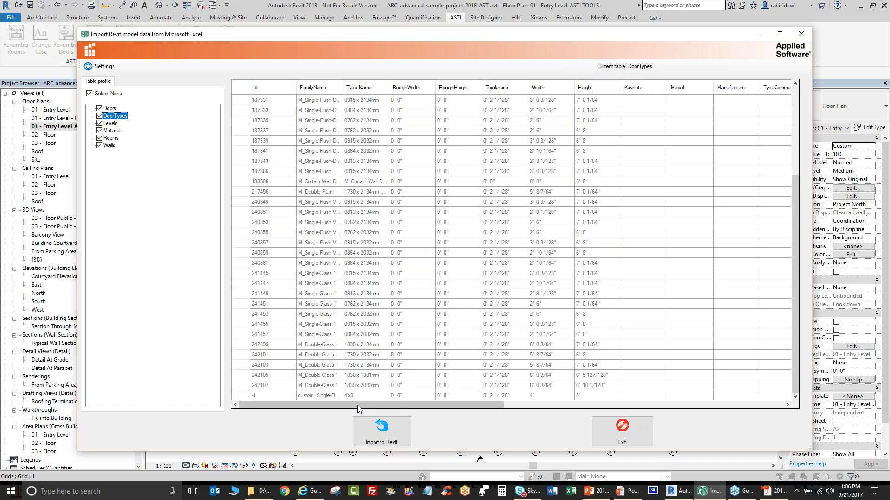
- Import all listed tables into Revit and save the update report as 20170921 BIMConnect_Report.htm
click(382, 430)
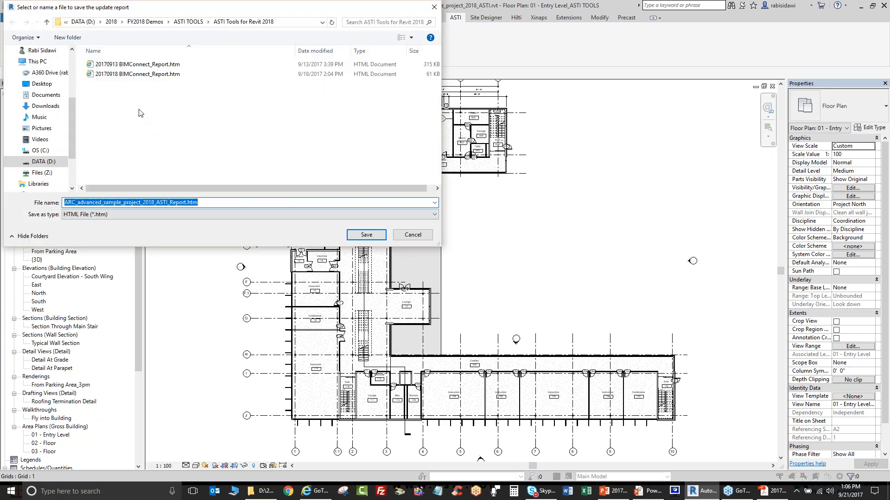
click(120, 76)
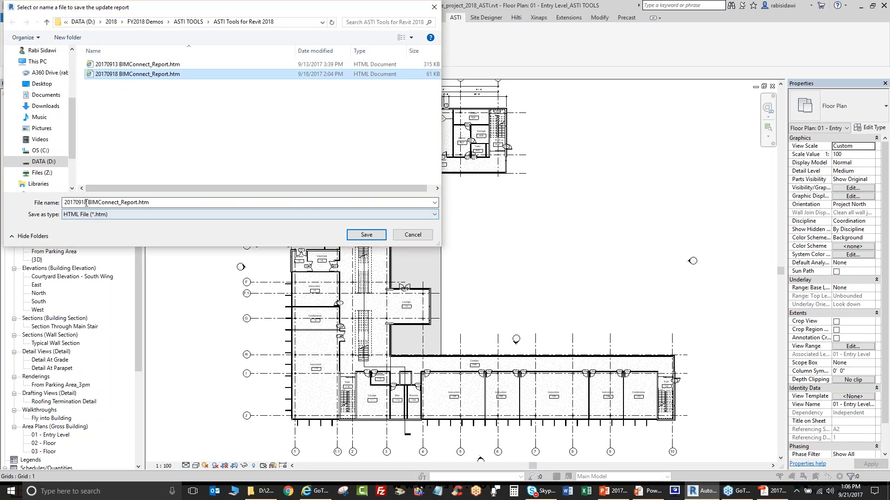
click(86, 203)
click(88, 203)
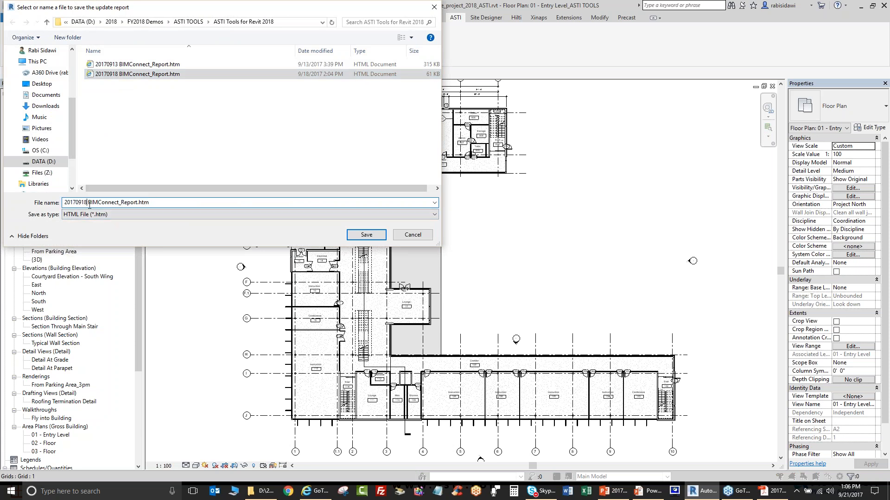
key(BackSpace)
key(BackSpace)
text(21)
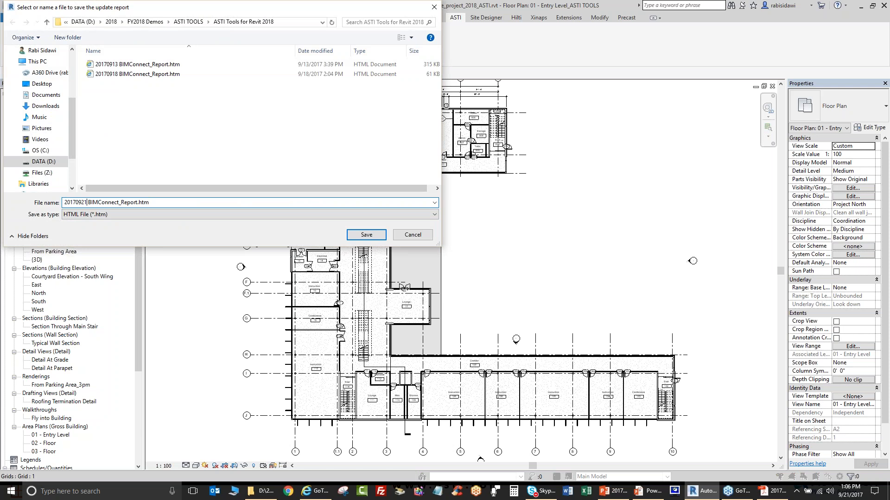
key(Return)
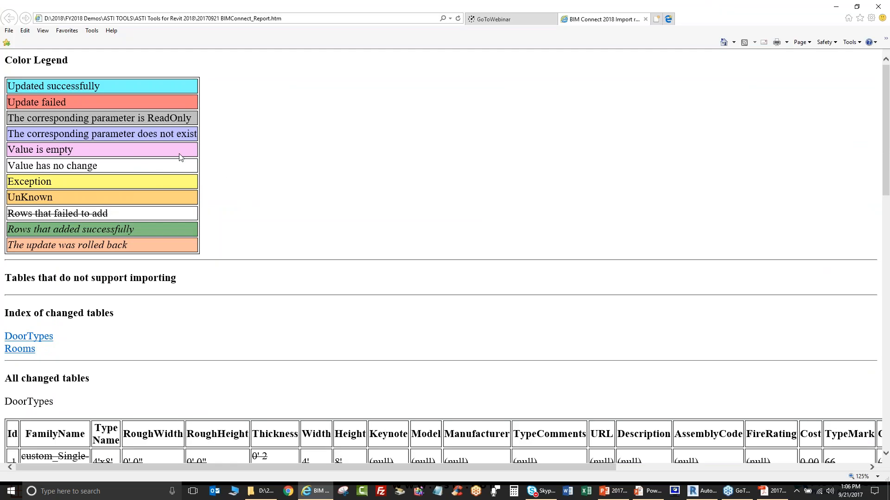
- Set the import report's zoom to 100% and review its color legend and the changed DoorTypes and Rooms tables through the last row
click(42, 30)
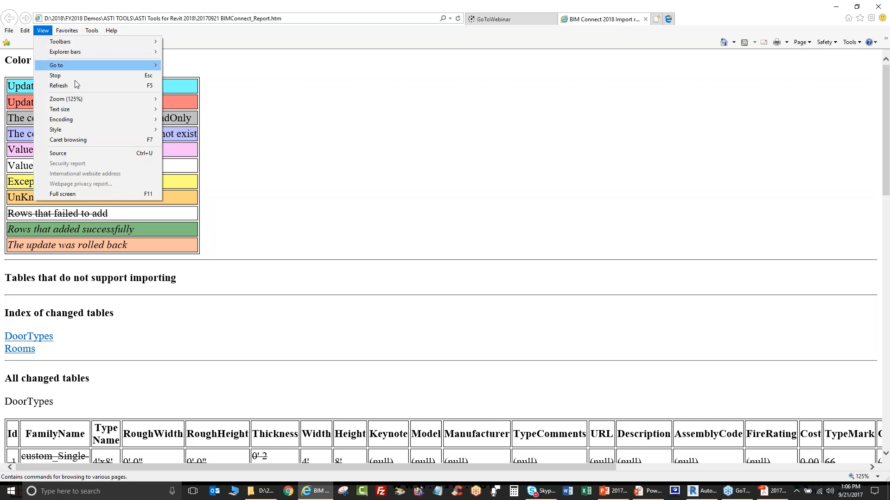
mouse_move(94, 101)
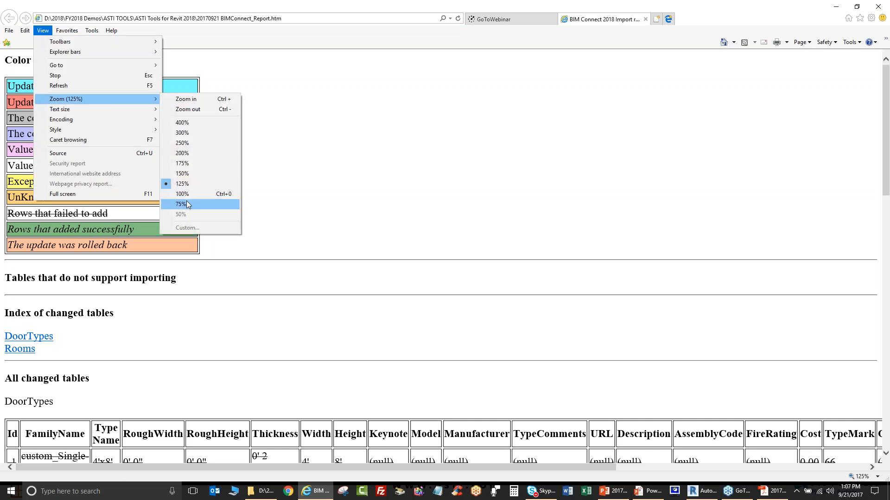
click(187, 194)
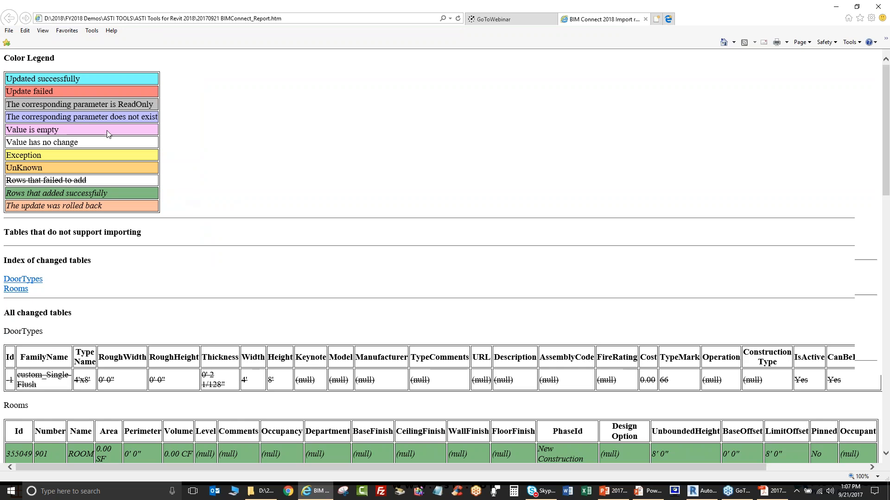
click(88, 80)
click(102, 197)
drag(885, 116, 883, 199)
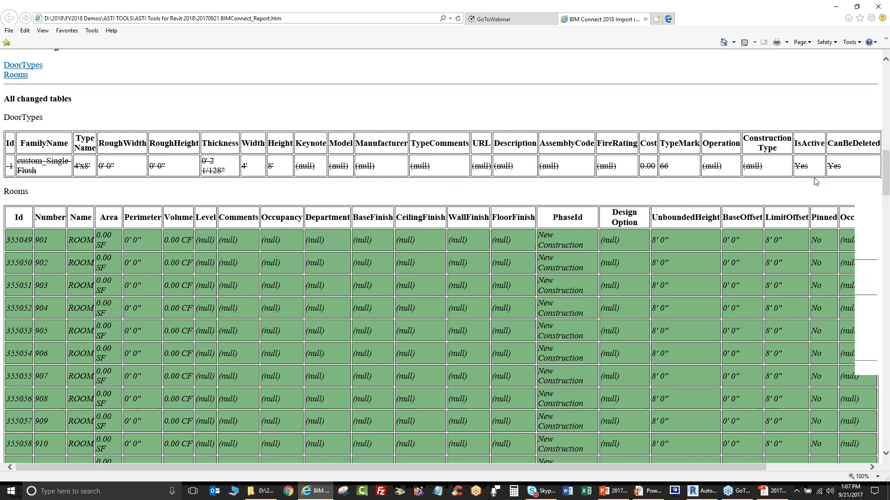
drag(887, 162, 887, 386)
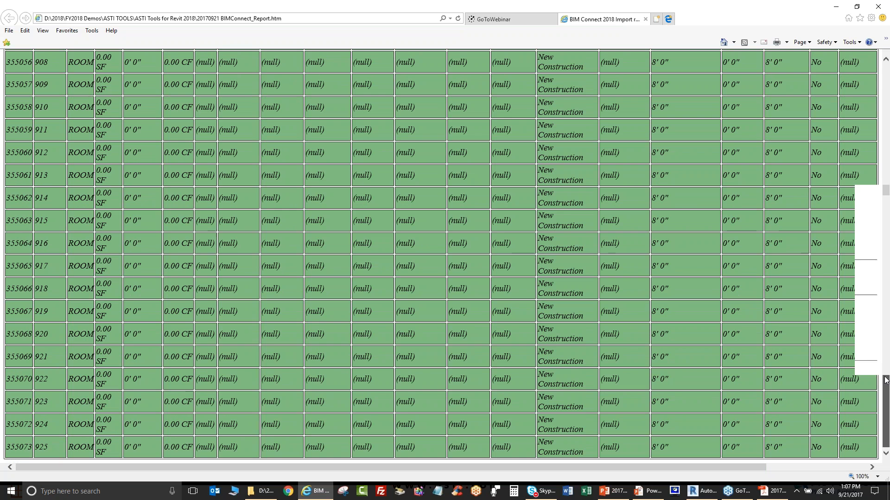
drag(887, 380, 857, 42)
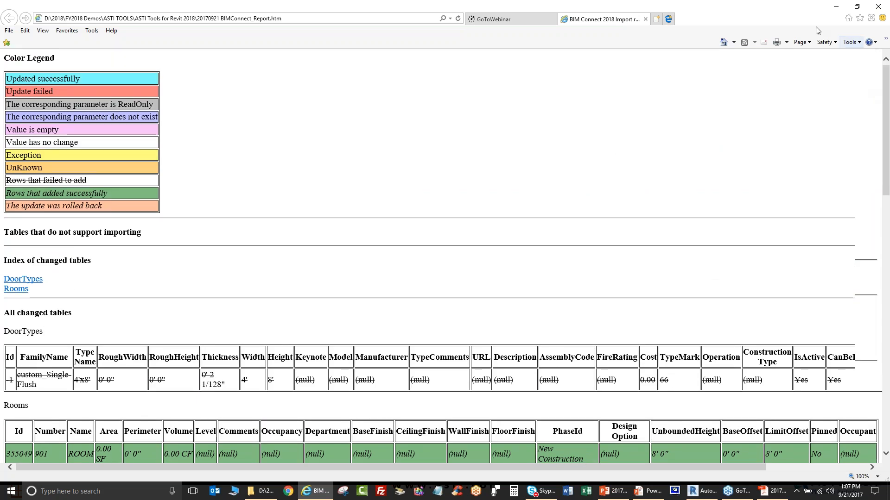
- Switch back to Revit, check the Room Finish Schedule, and close it to return to the floor plan
click(845, 10)
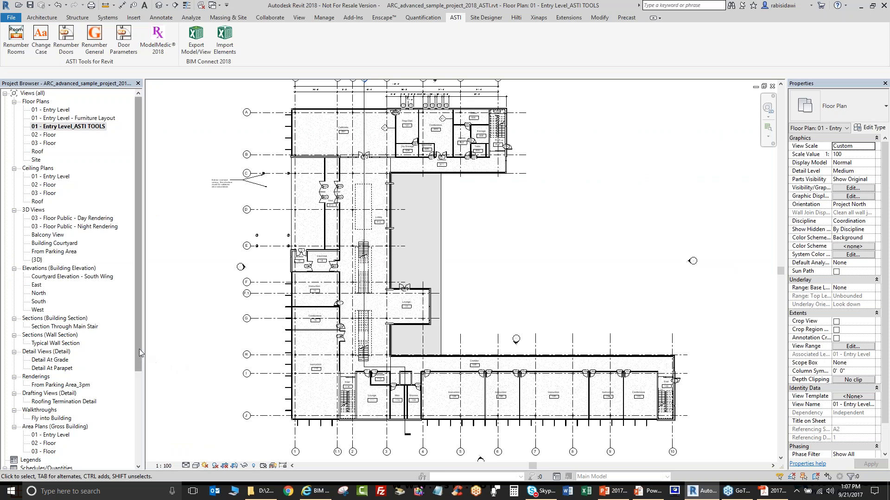
drag(139, 349, 136, 435)
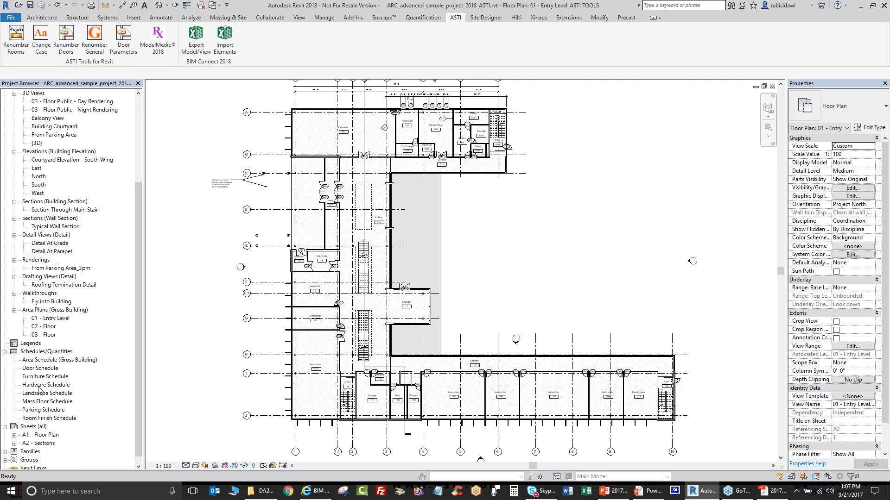
click(38, 418)
double_click(37, 419)
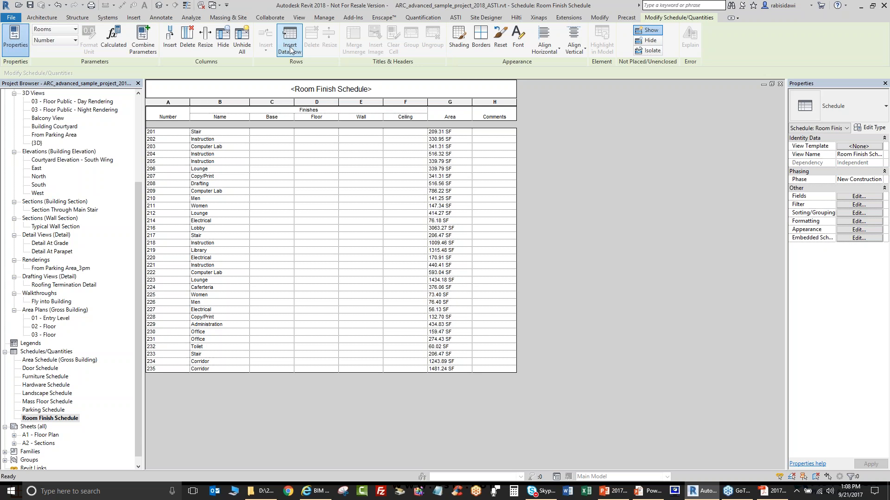
click(584, 157)
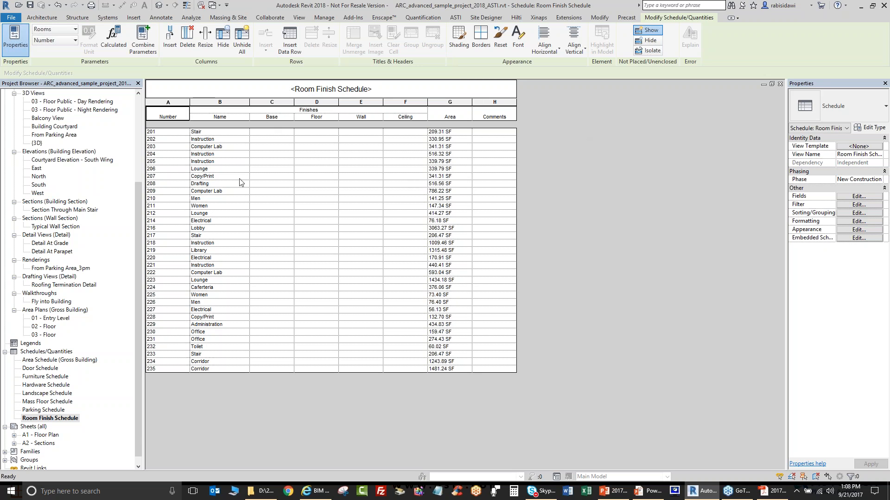
click(780, 85)
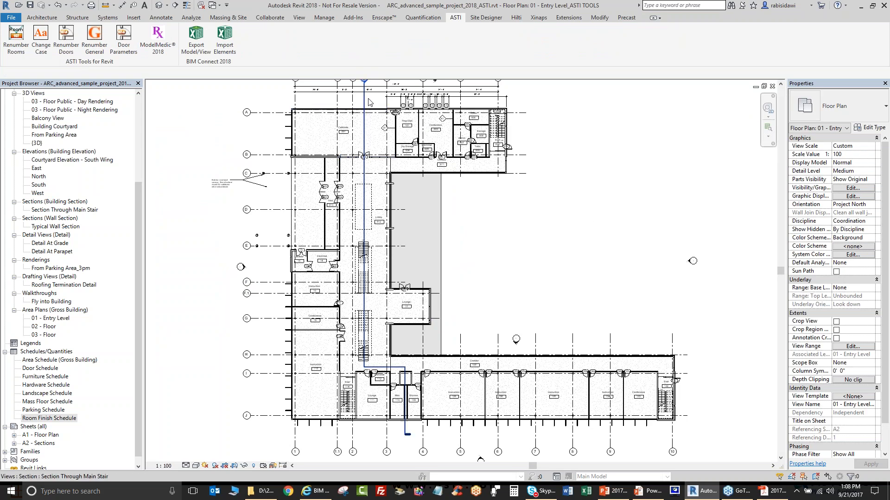
- Create a similar partition wall horizontally across the Prep/Dish room, dividing off the space above Dry Storage
scroll(324, 102, up, 5)
scroll(245, 101, up, 2)
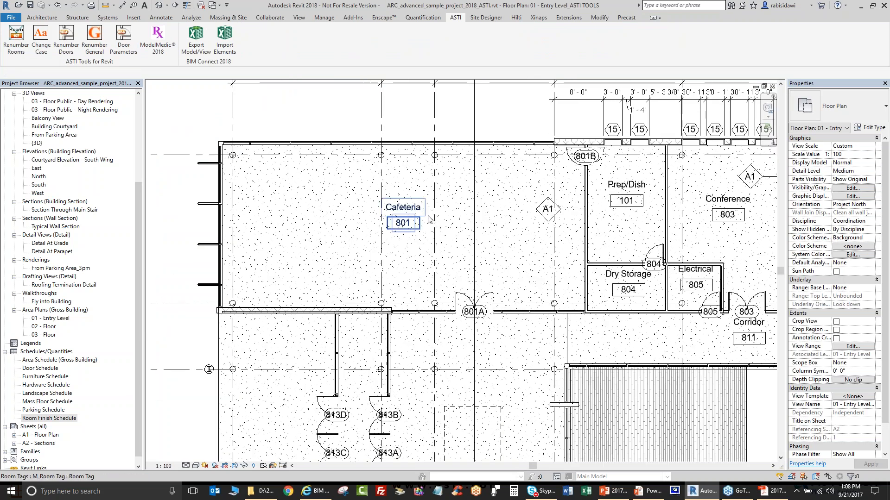
scroll(651, 261, down, 3)
scroll(721, 237, up, 3)
scroll(720, 237, up, 2)
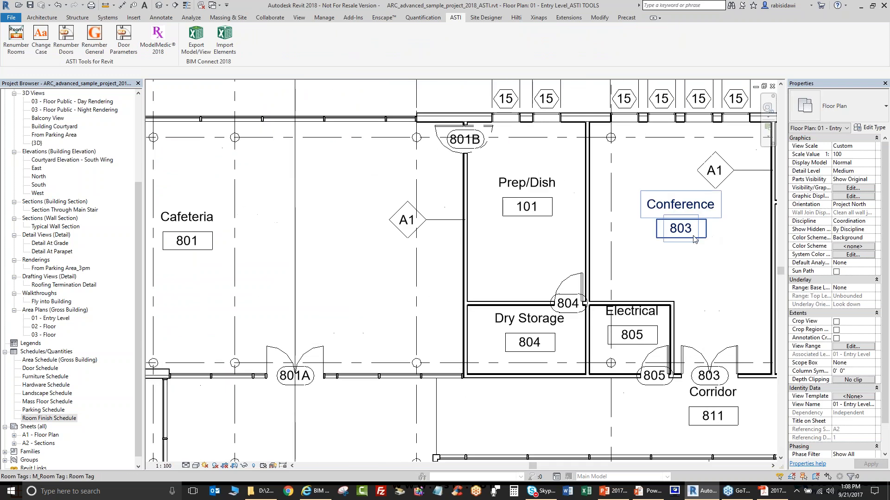
click(590, 254)
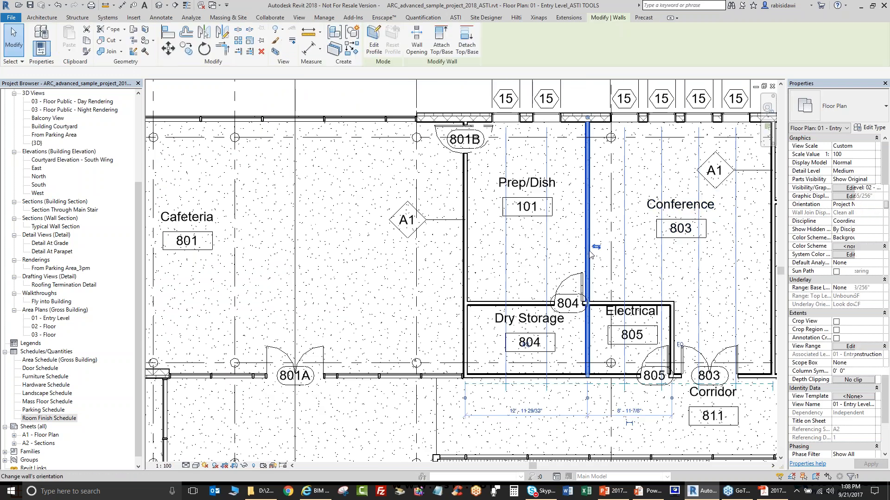
right_click(591, 254)
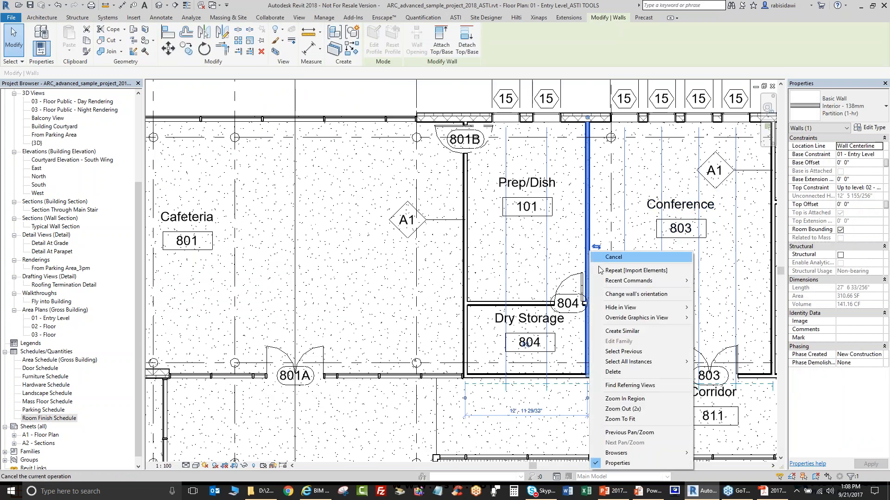
click(628, 332)
click(466, 235)
click(586, 235)
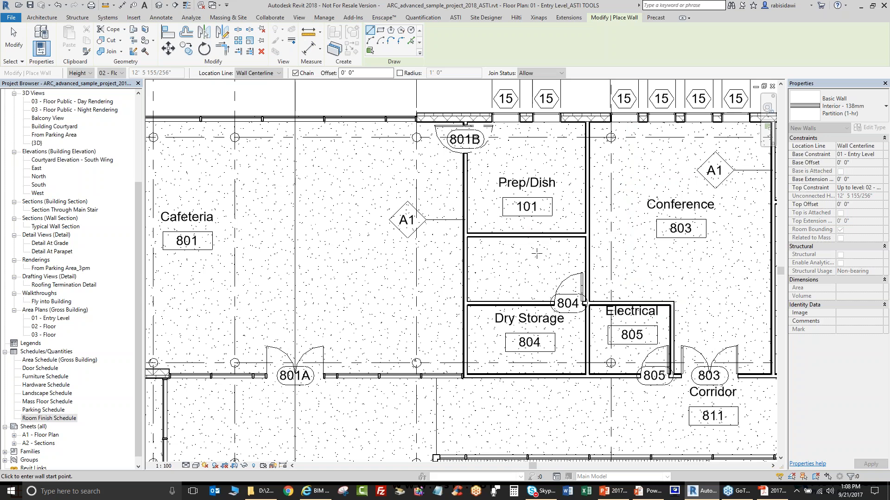
key(Escape)
key(Escape)
- Temporarily apply the Show Rooms view template to the Entry Level_ASTI TOOLS plan
click(263, 466)
click(293, 422)
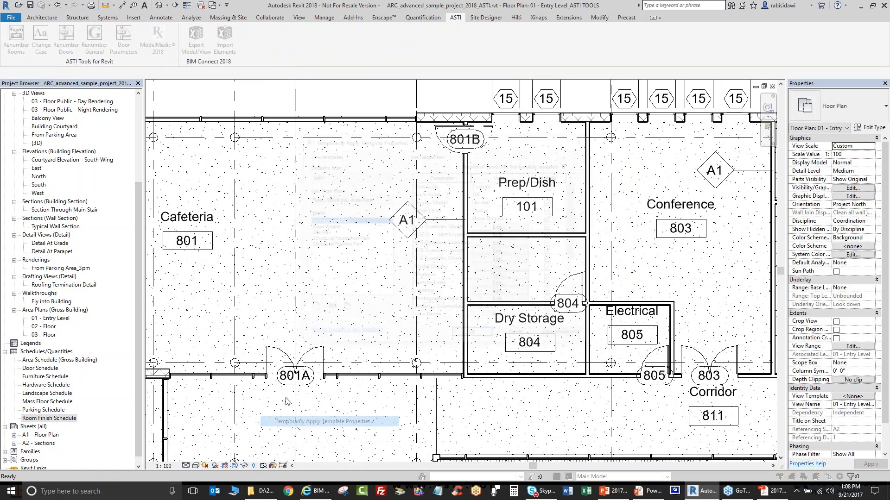
click(324, 226)
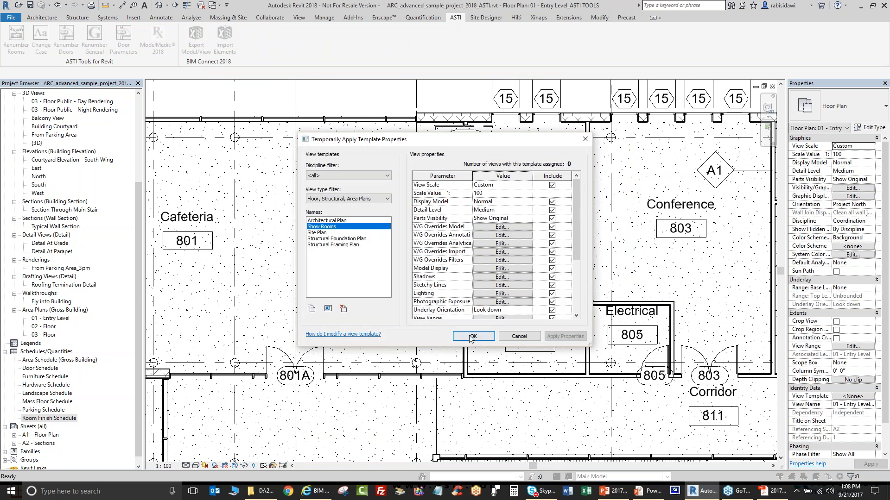
click(471, 336)
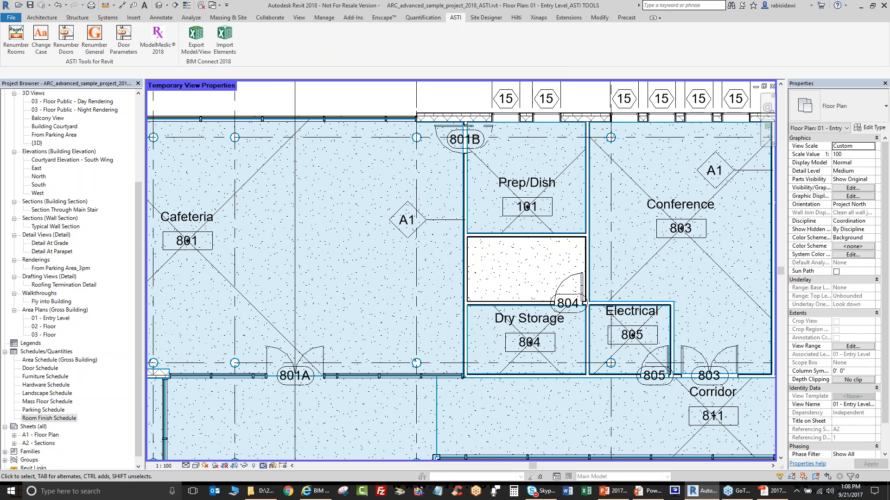
- Place the imported room 901 ROOM in the enclosed space between Prep/Dish and Dry Storage, check the remaining unplaced rooms, and end room placement
click(42, 17)
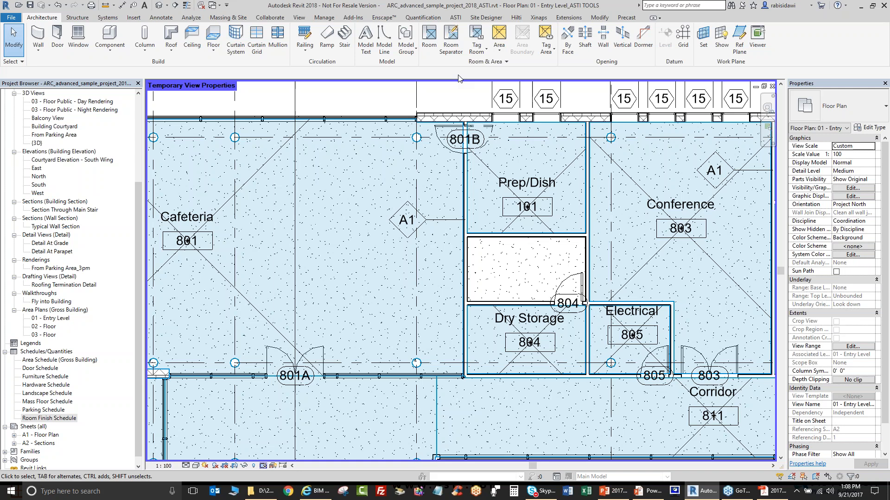
click(433, 41)
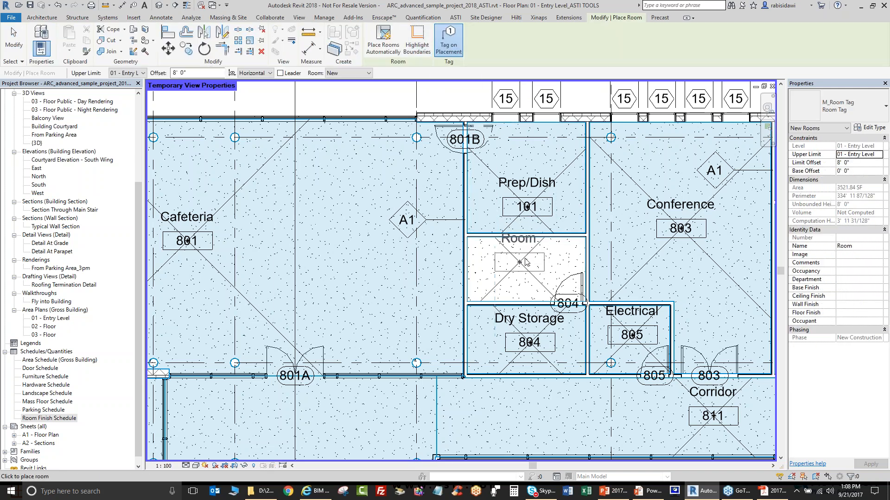
click(368, 74)
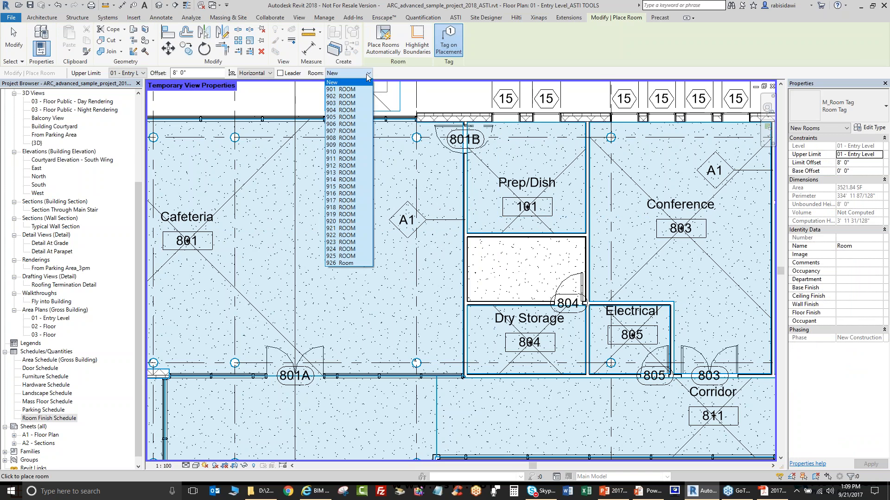
click(341, 89)
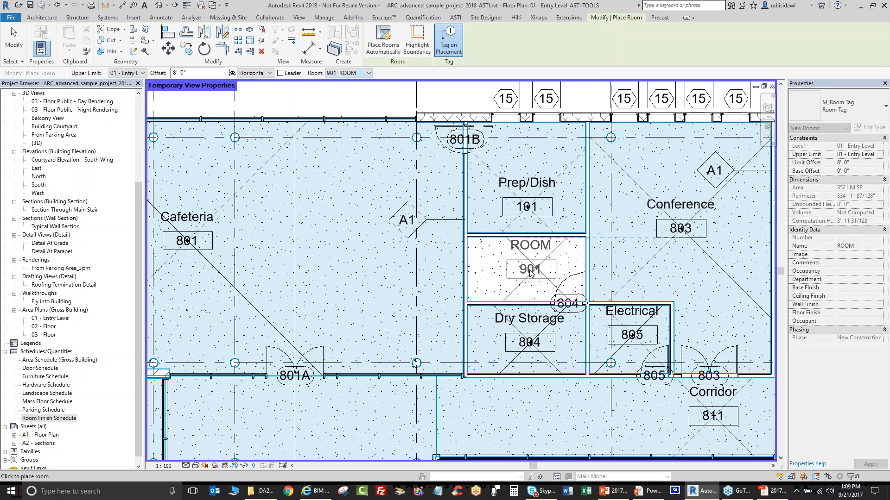
click(529, 275)
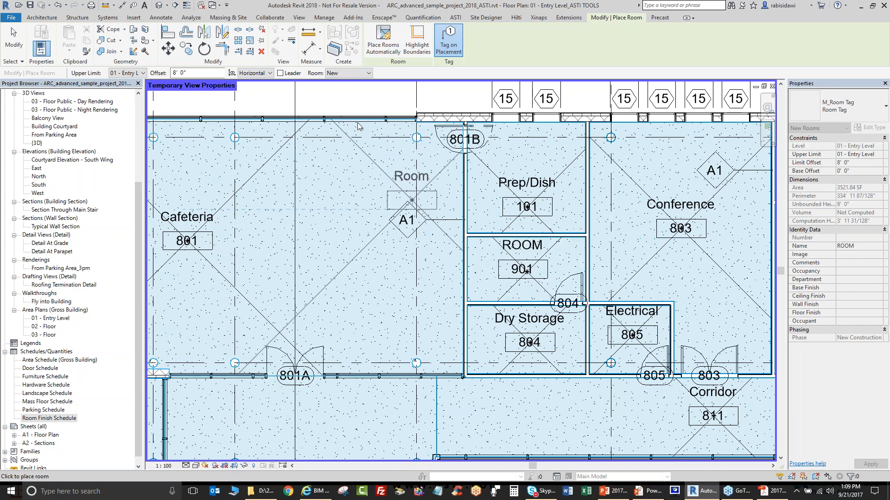
click(368, 73)
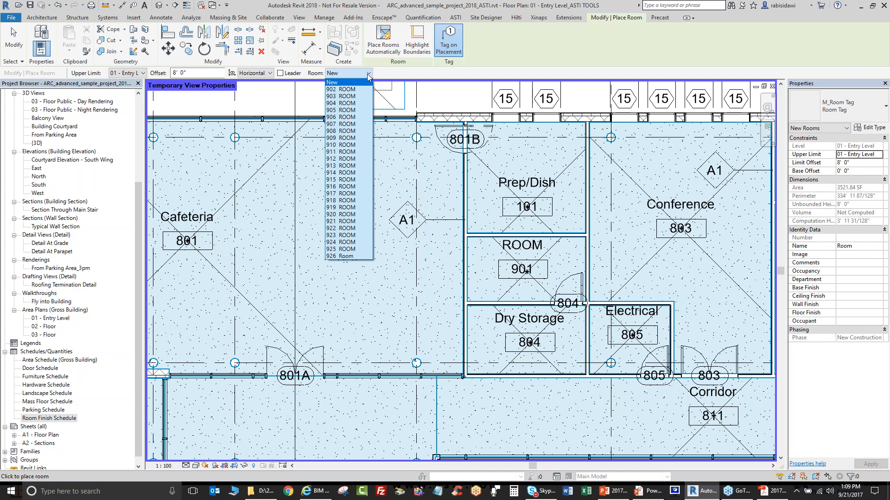
click(384, 71)
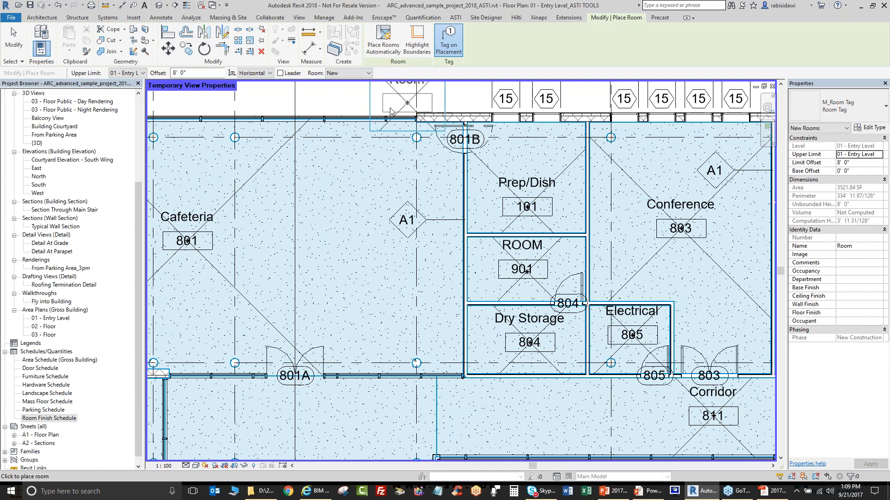
click(14, 41)
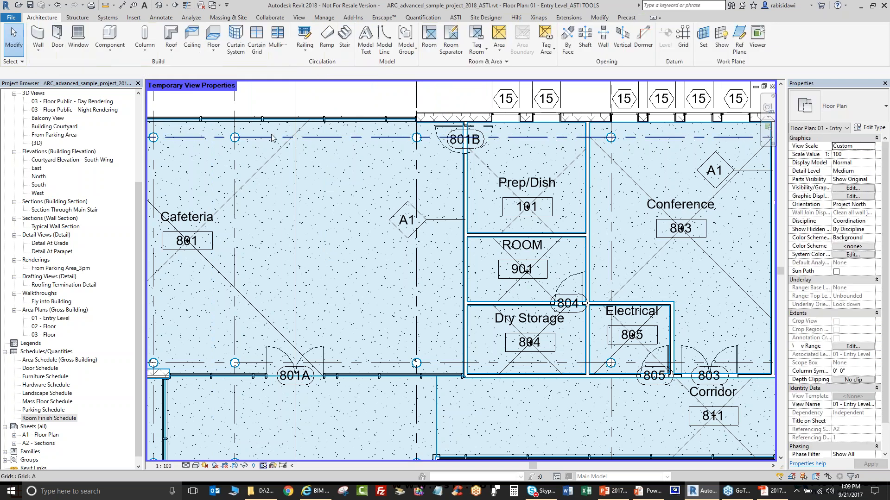
- Open the BIM Connect model export, look over the export profile options, and choose Current view and Element types as the export scope
scroll(370, 217, down, 3)
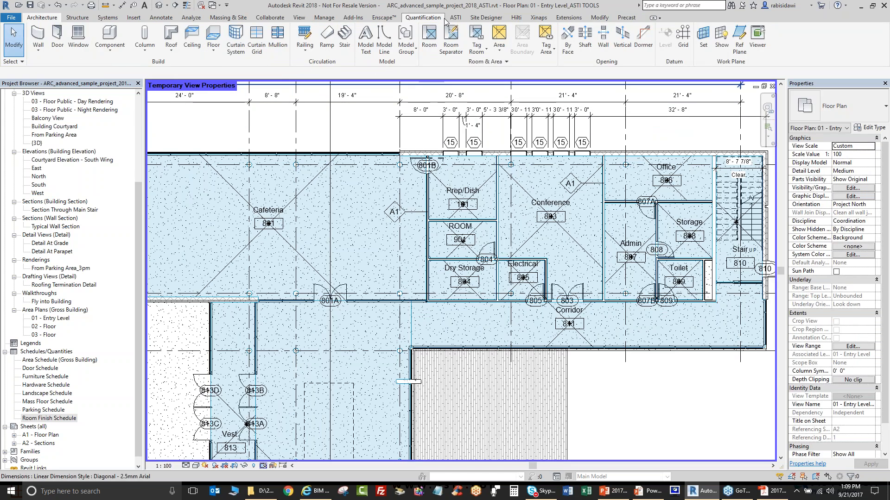
click(455, 18)
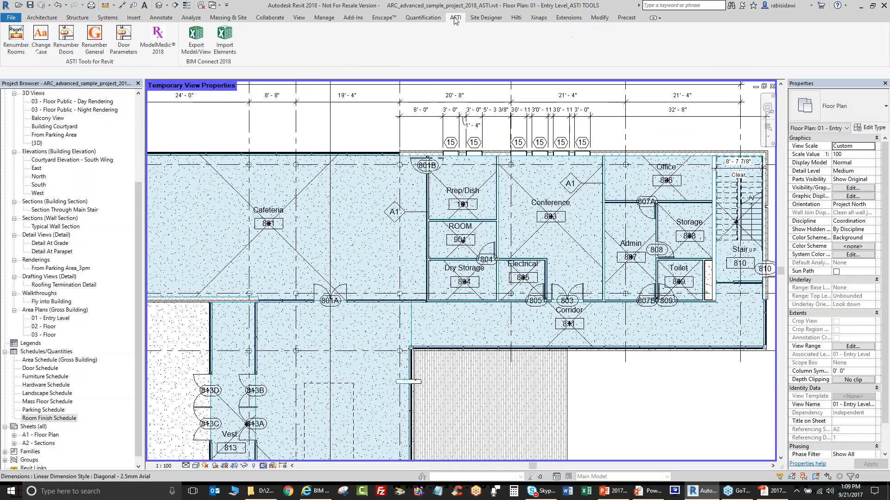
click(203, 48)
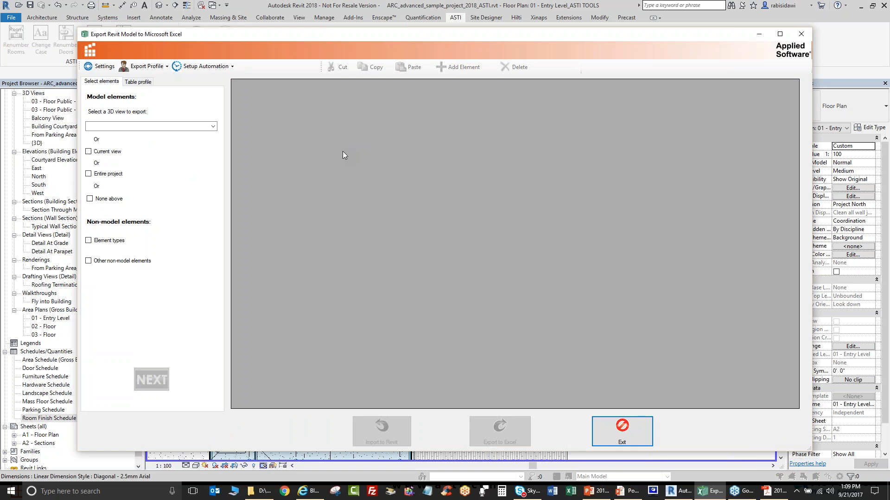
click(160, 71)
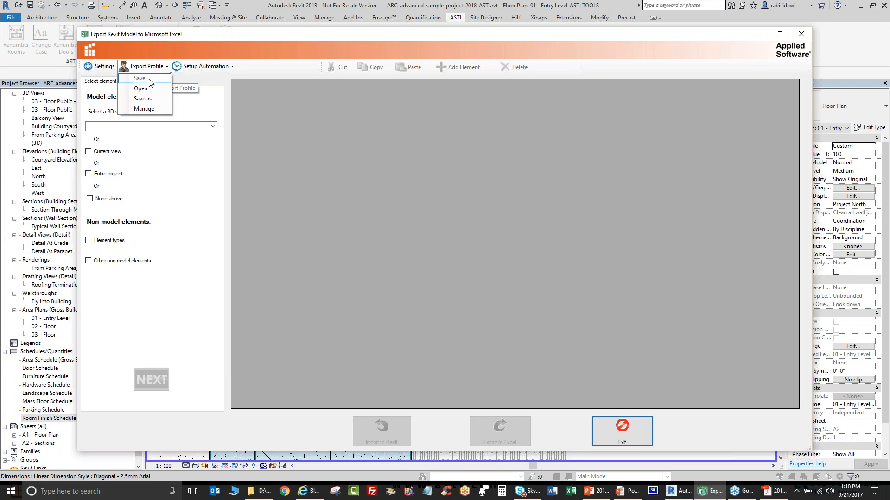
click(190, 44)
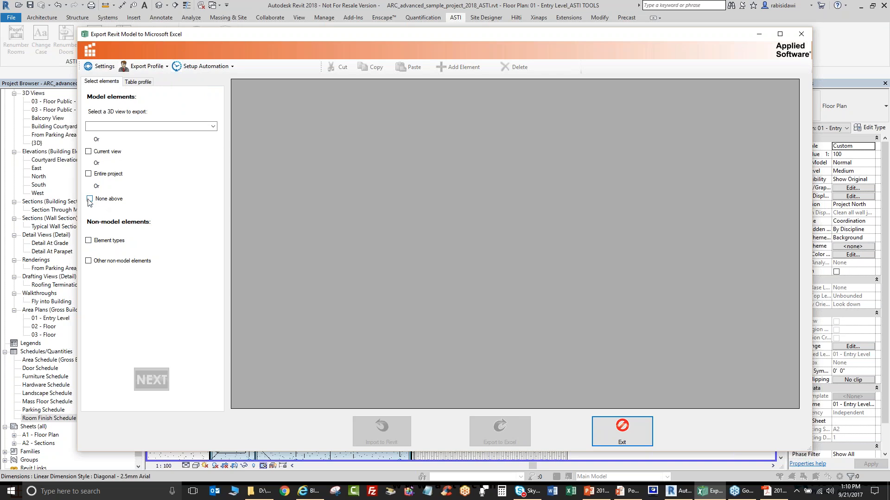
click(89, 151)
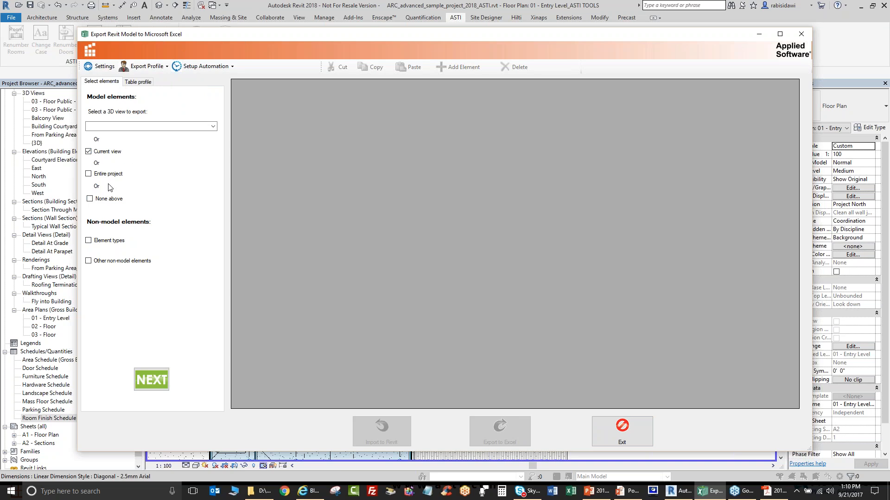
click(88, 240)
- Include the Doors, DoorTypes, Rooms and Walls tables in the export's table profile and display the Rooms table
click(133, 84)
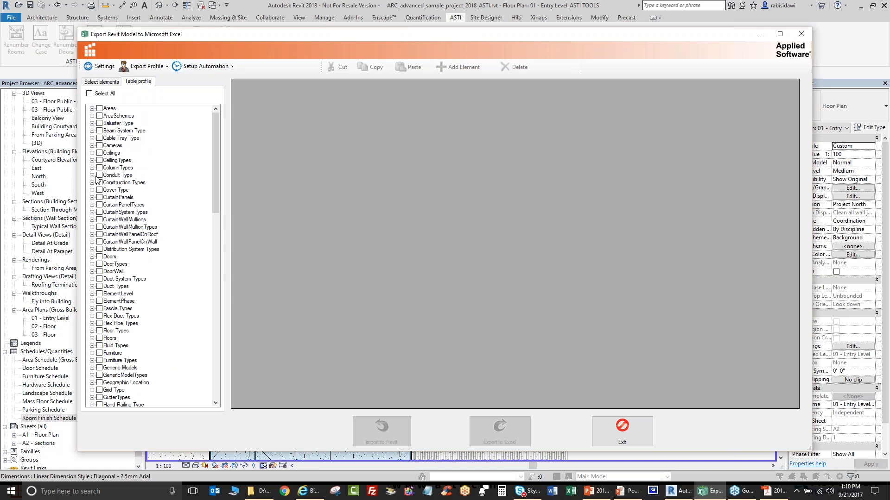
click(100, 257)
click(99, 264)
drag(216, 207, 213, 320)
click(99, 227)
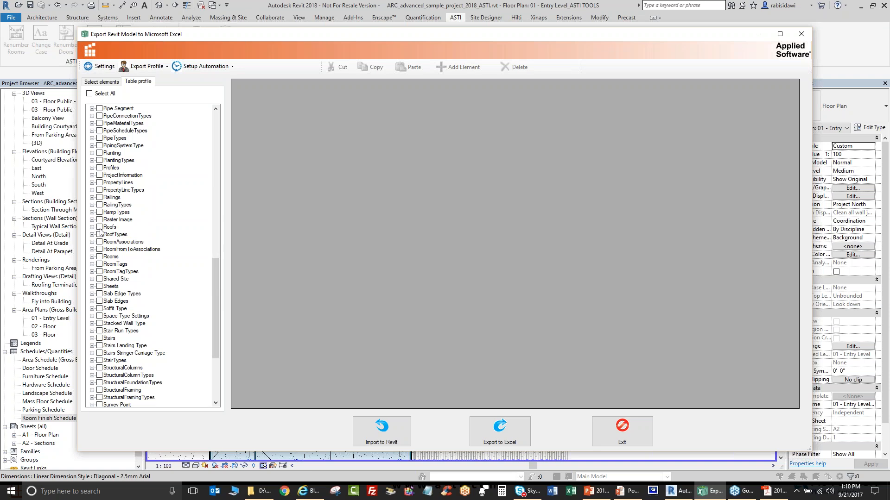
drag(215, 321, 217, 347)
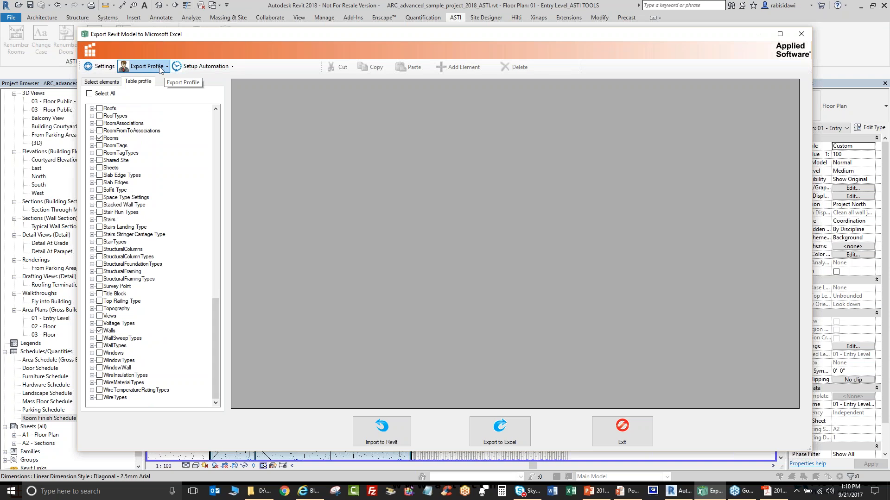
click(111, 138)
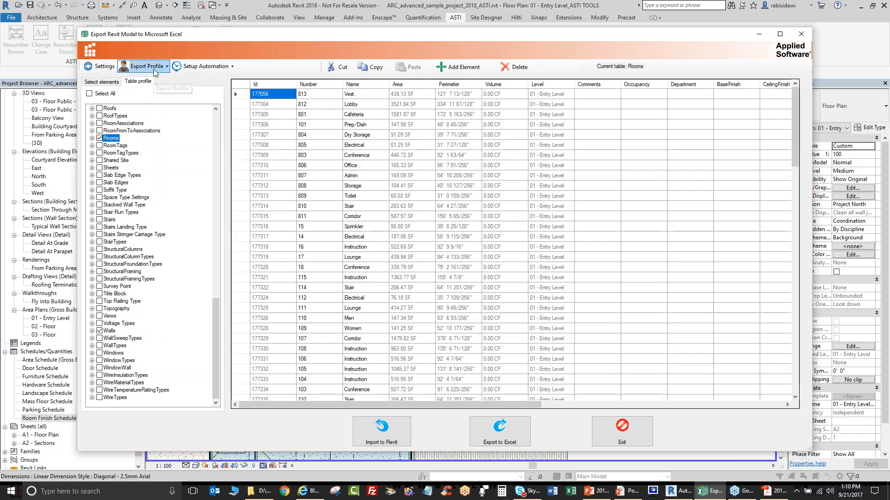
- Save the export profile as RS_BIMConnect.profile in the BIMConnect Profile folder, replacing the existing file
click(154, 70)
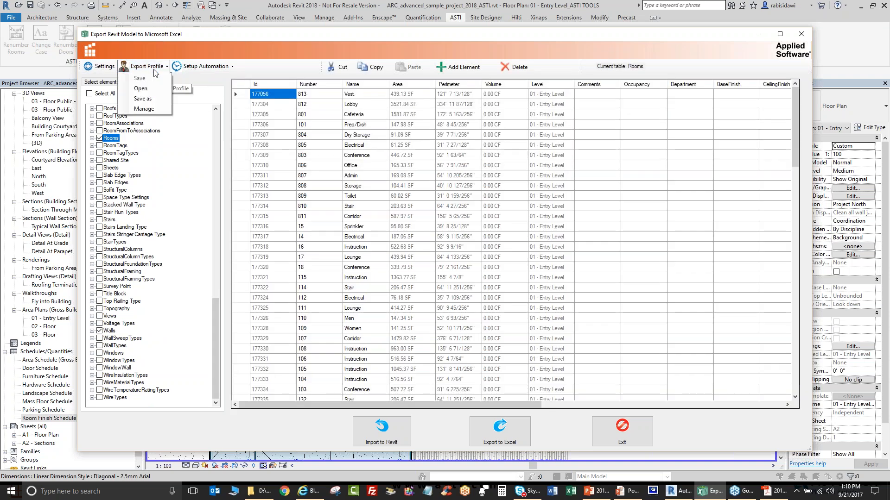
click(148, 99)
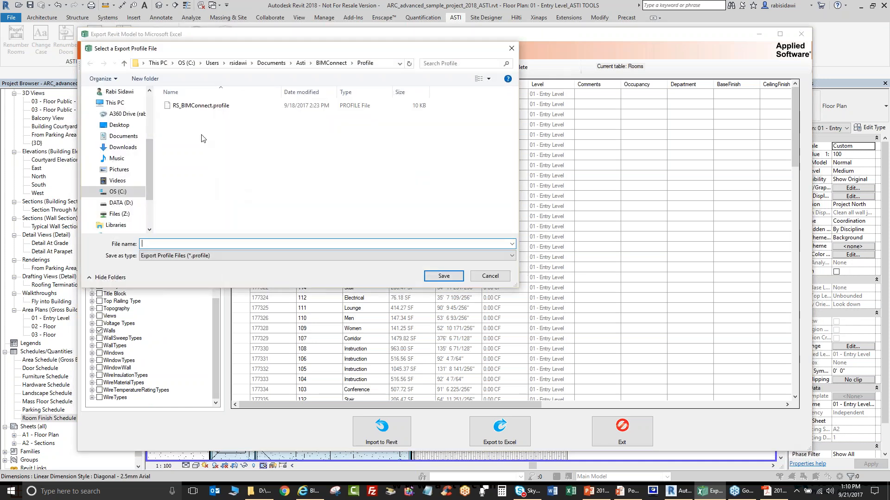
click(197, 106)
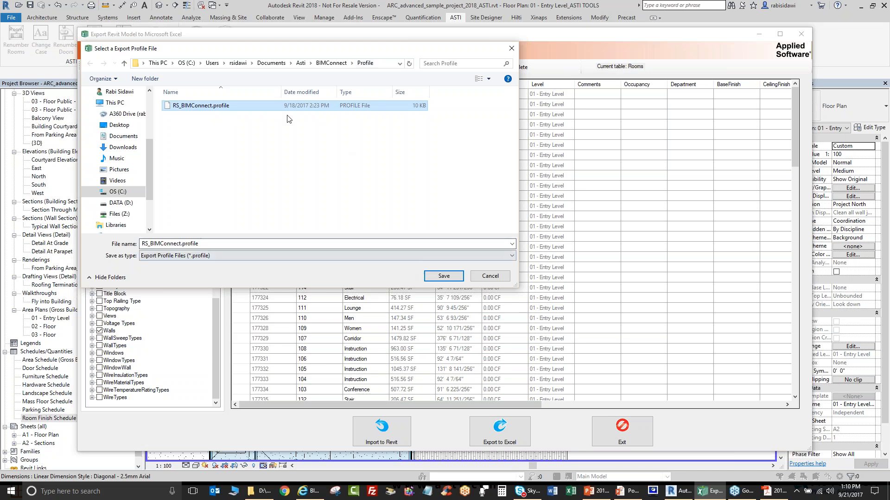
click(377, 63)
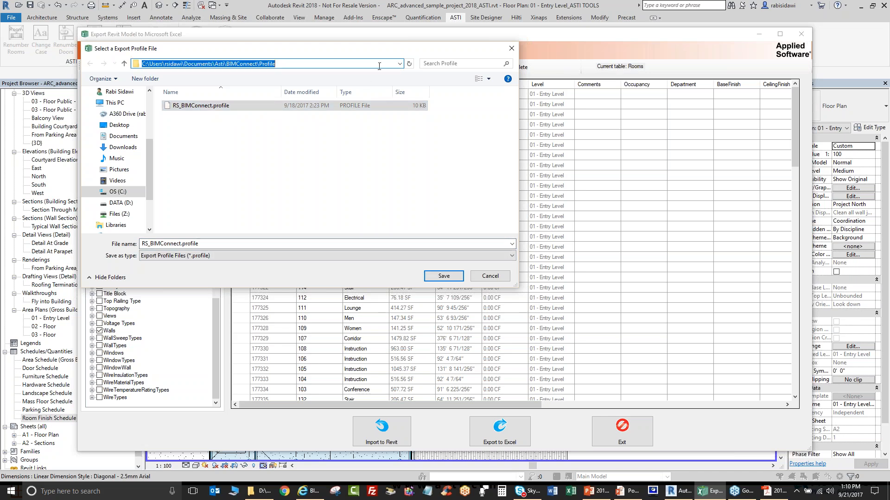
click(347, 148)
click(443, 280)
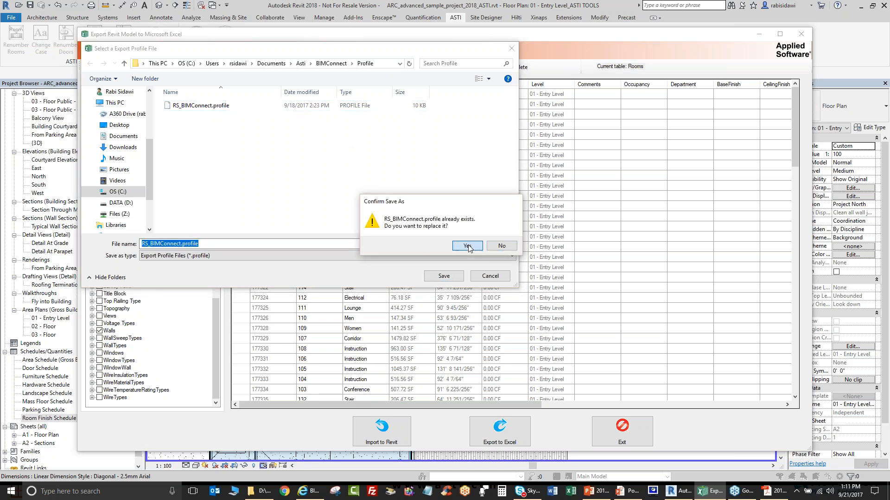
click(467, 246)
click(520, 268)
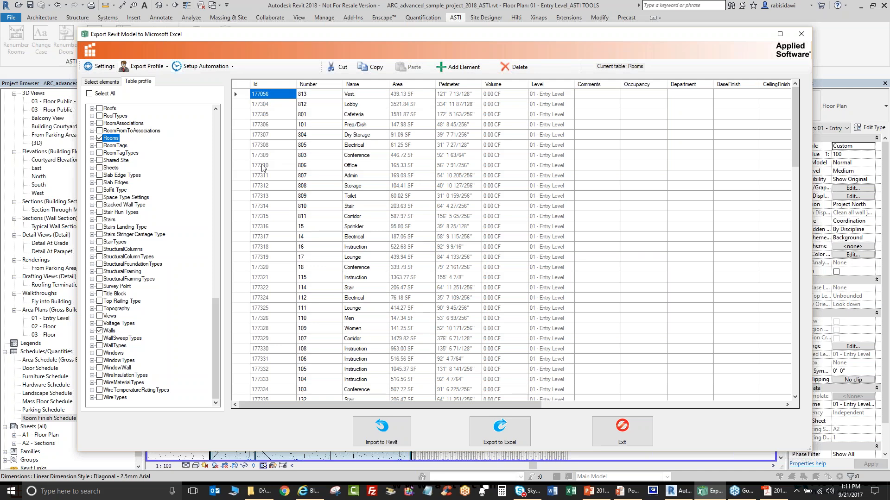
- Open the export automation setup and start a new automation entry
click(213, 67)
click(201, 77)
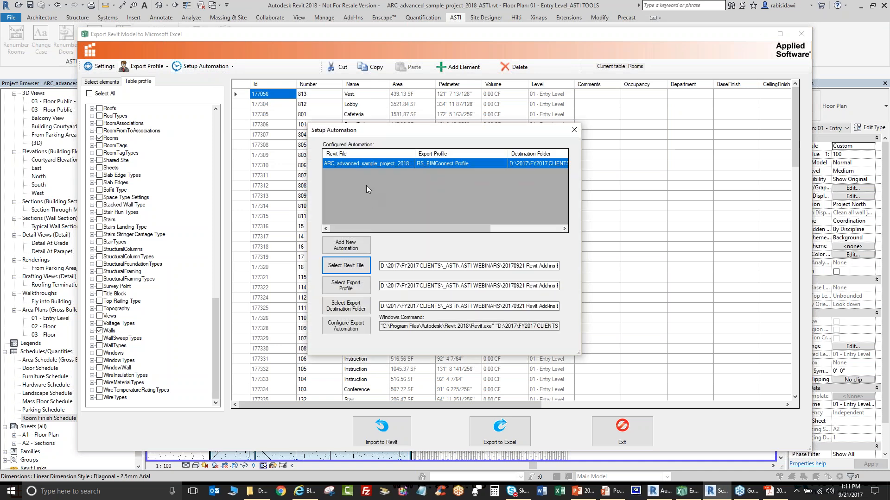
click(357, 250)
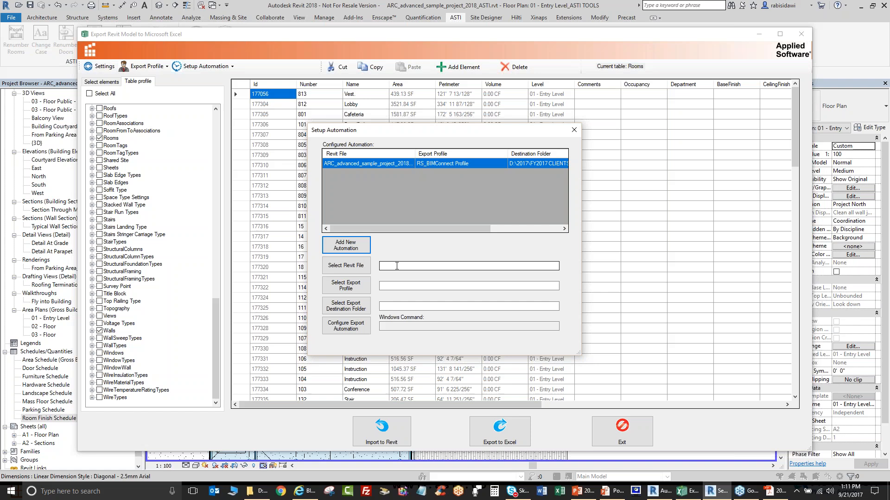
- Choose ARC_advanced_sample_project_2018_ASTI.rvt from the 20170921 Revit Add-ins Explained_ASTI Tools_BIMConnect folder on drive D as the automation's Revit file
click(345, 265)
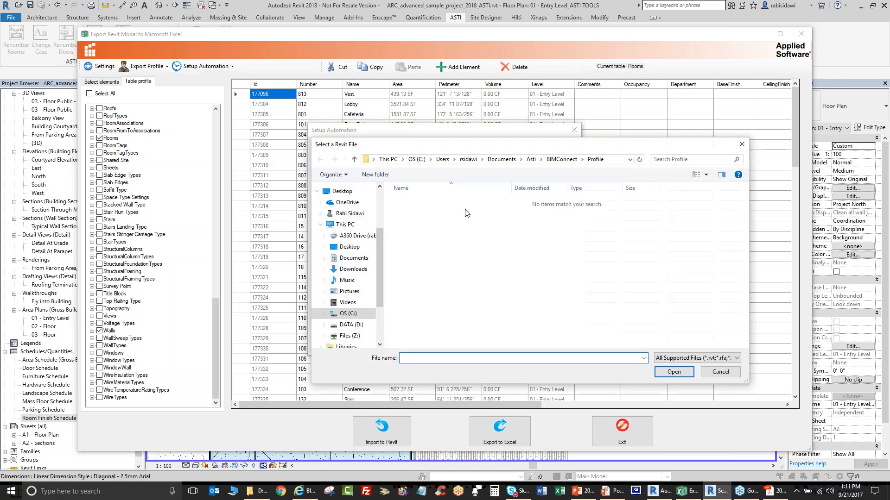
click(347, 324)
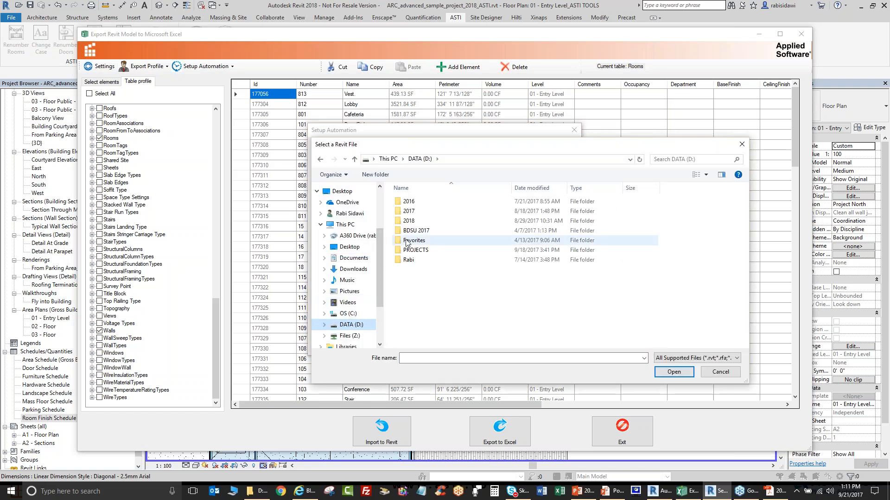
double_click(408, 221)
click(419, 159)
double_click(419, 210)
double_click(419, 211)
double_click(418, 202)
double_click(420, 211)
scroll(440, 241, down, 7)
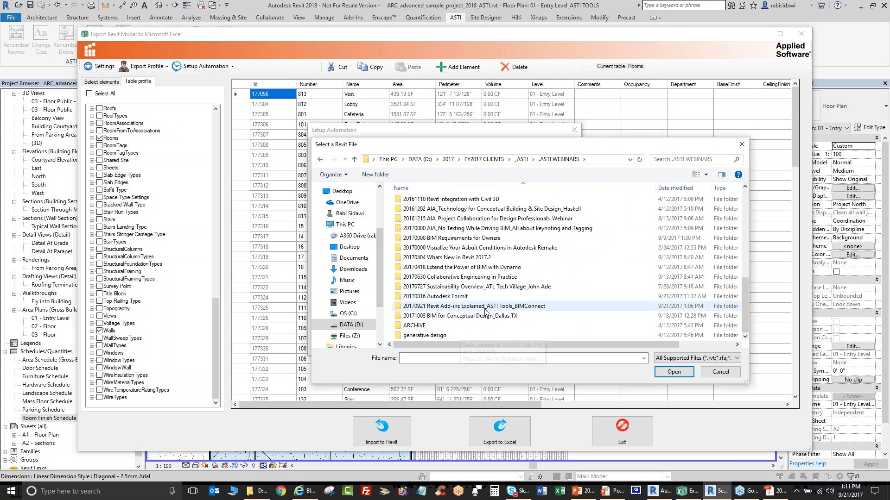
double_click(485, 308)
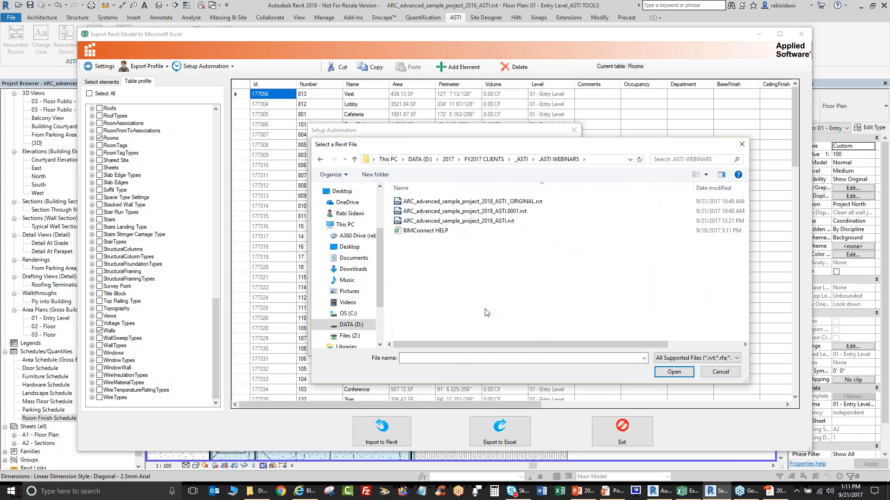
click(494, 222)
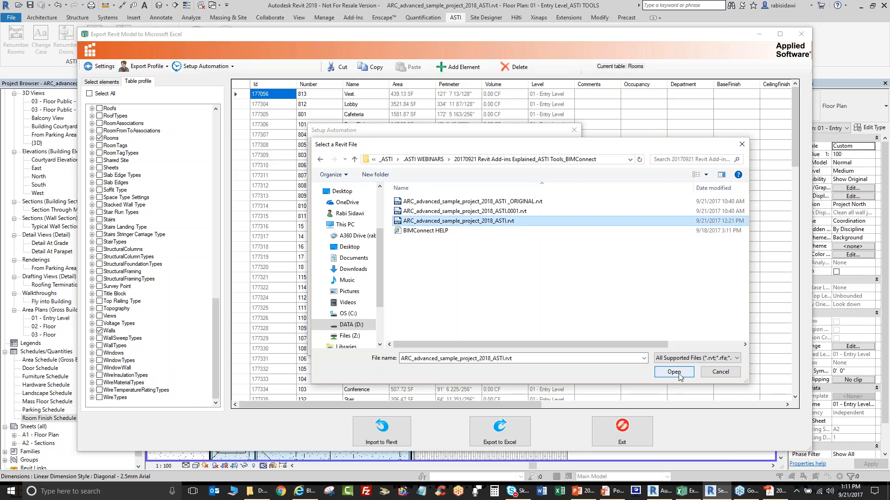
click(674, 373)
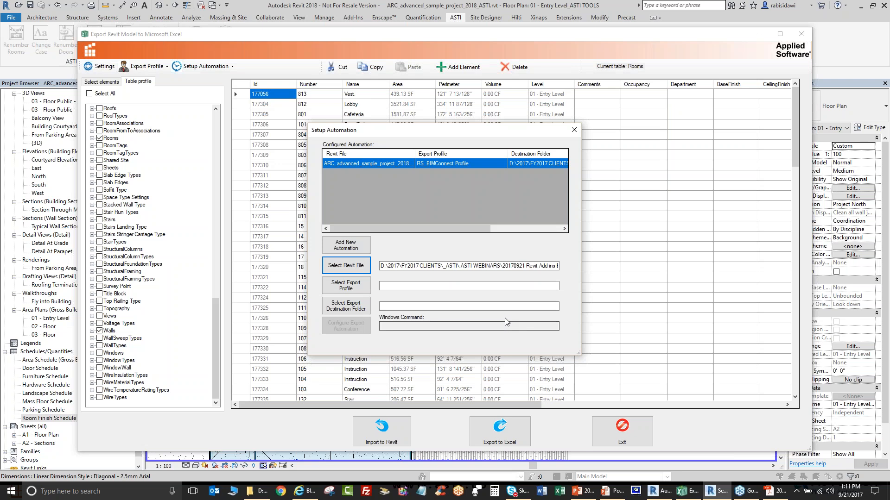
- Assign RS_BIMConnect.profile as the export profile of the new automation
click(361, 289)
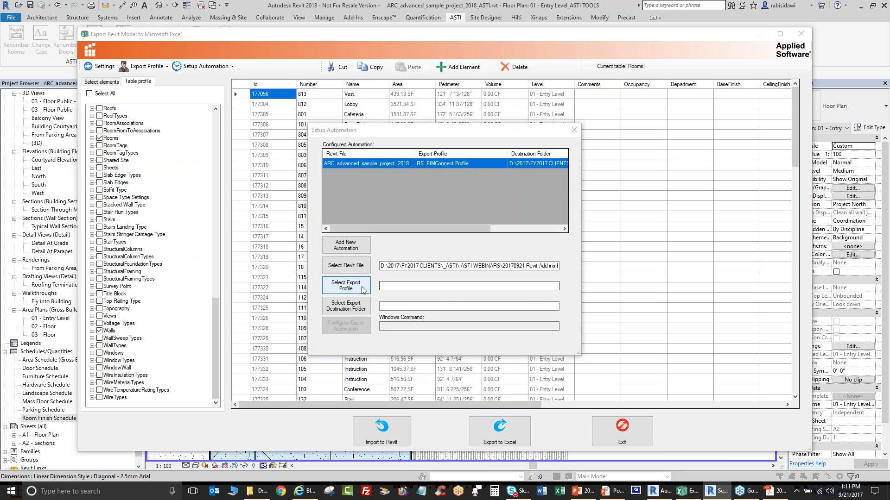
click(418, 202)
click(670, 372)
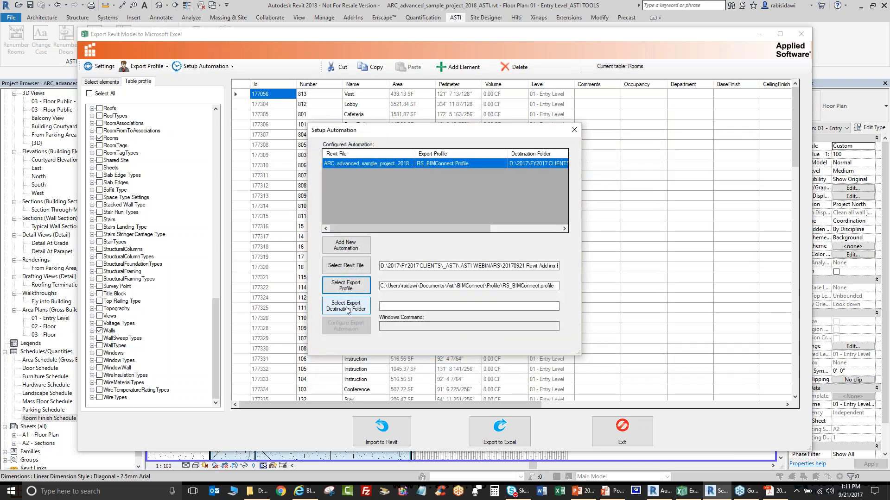
- Set the automation's export destination to the 20170921 Revit Add-ins Explained_ASTI Tools_BIMConnect folder under .ASTI WEBINARS on drive D
click(350, 314)
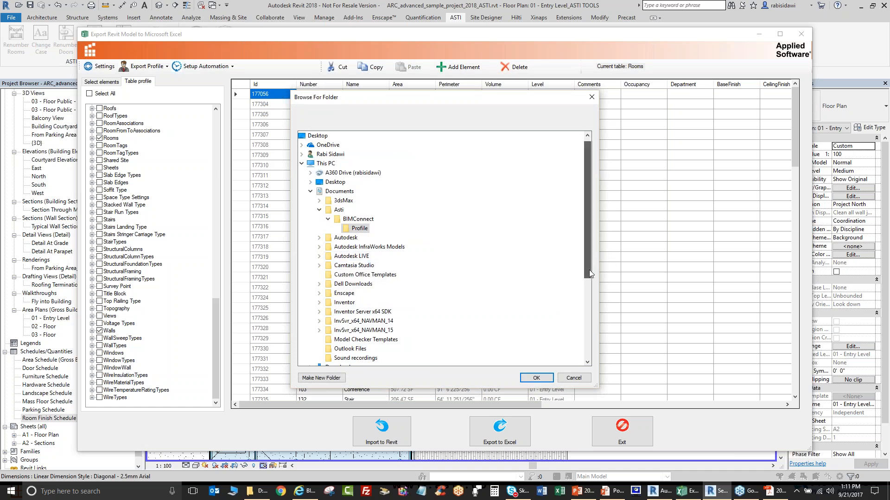
drag(589, 265, 591, 354)
double_click(337, 275)
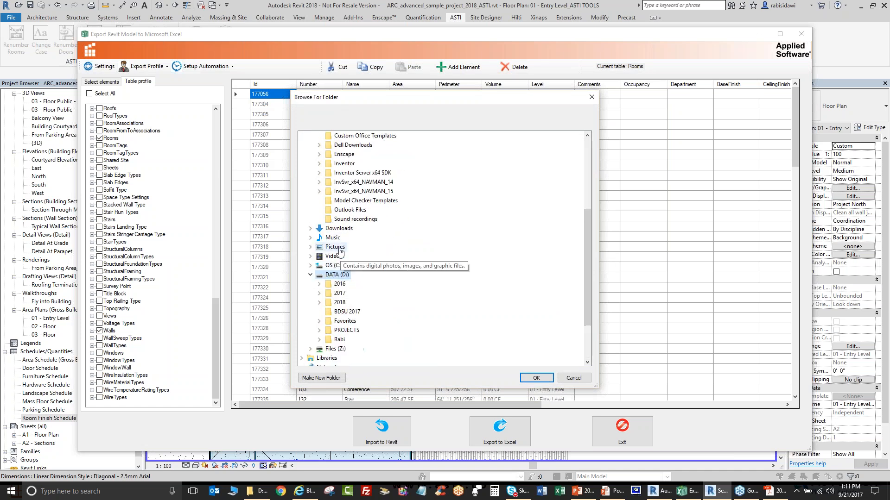
double_click(340, 293)
double_click(362, 312)
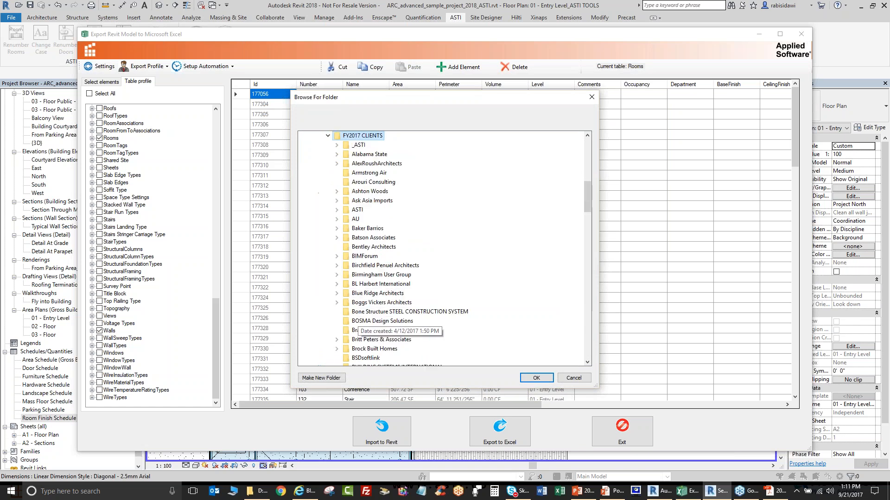
double_click(358, 145)
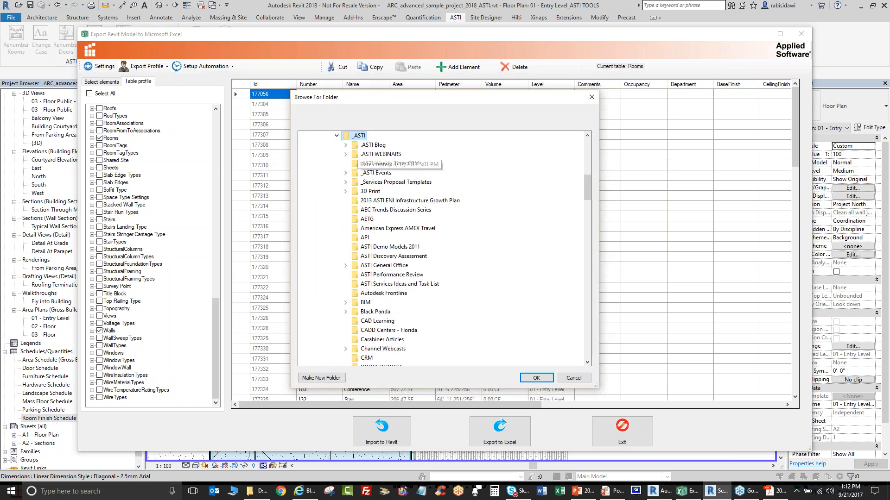
double_click(375, 154)
scroll(473, 252, down, 5)
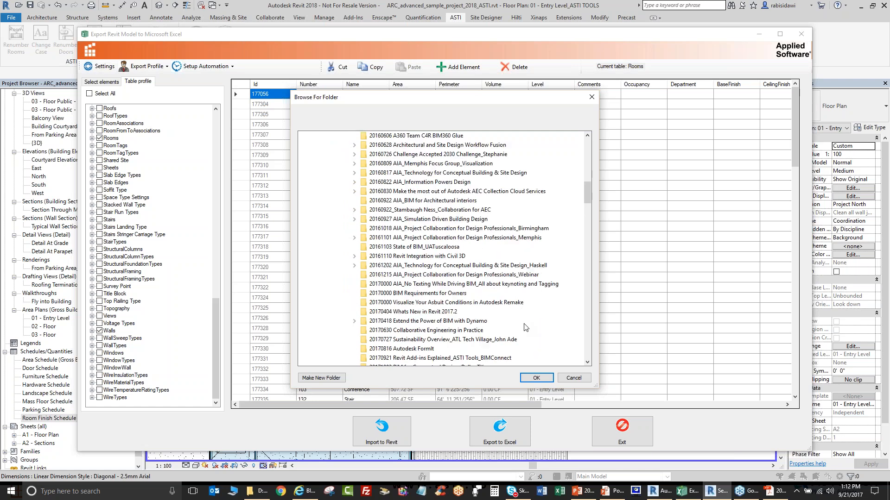
click(472, 250)
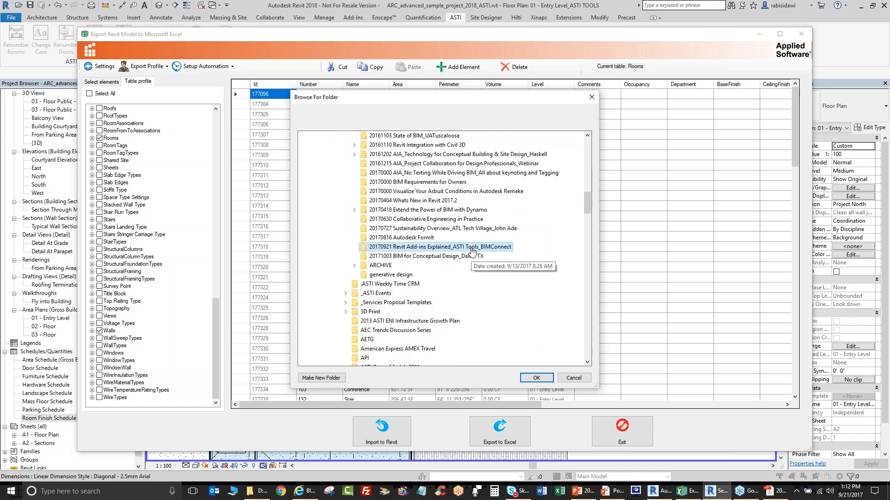
click(537, 378)
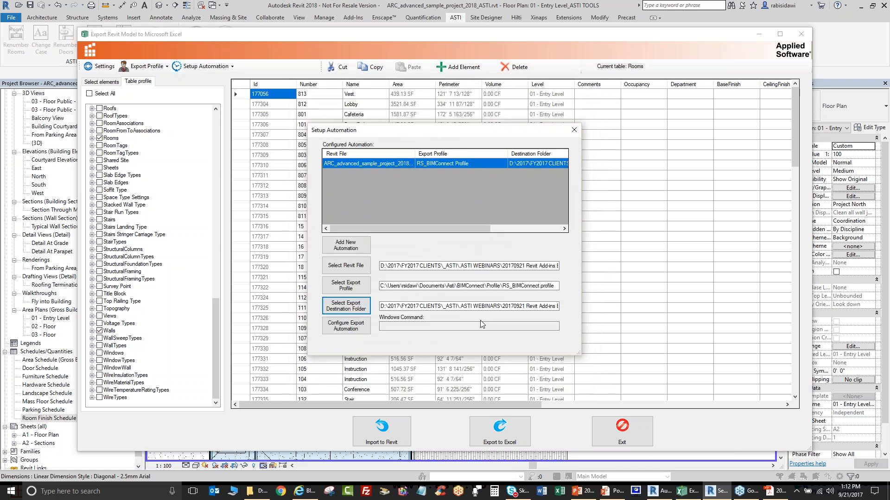
- Configure the export automation to run on a schedule on Friday only, with a start time of 6:12:18 PM
click(348, 329)
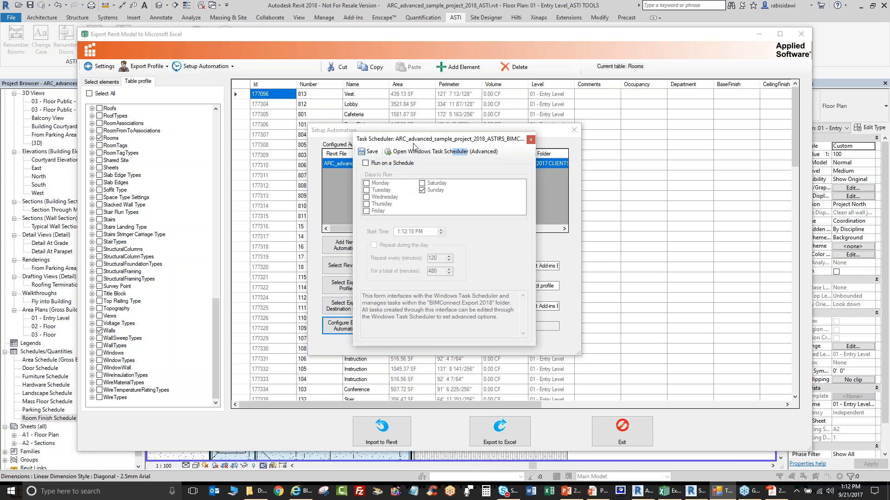
drag(409, 146, 466, 195)
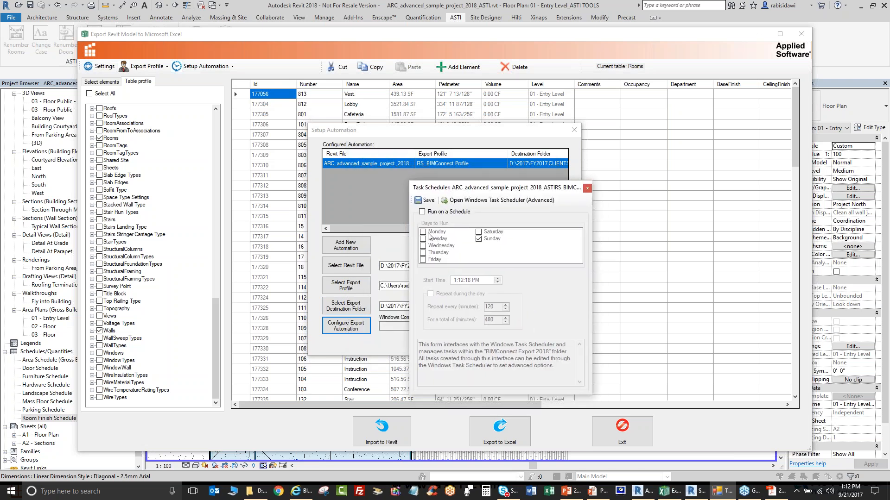
click(422, 212)
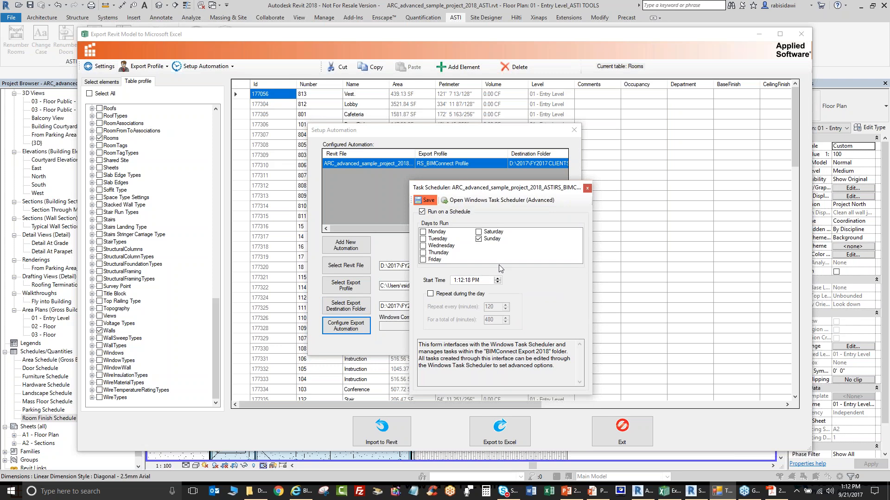
click(479, 239)
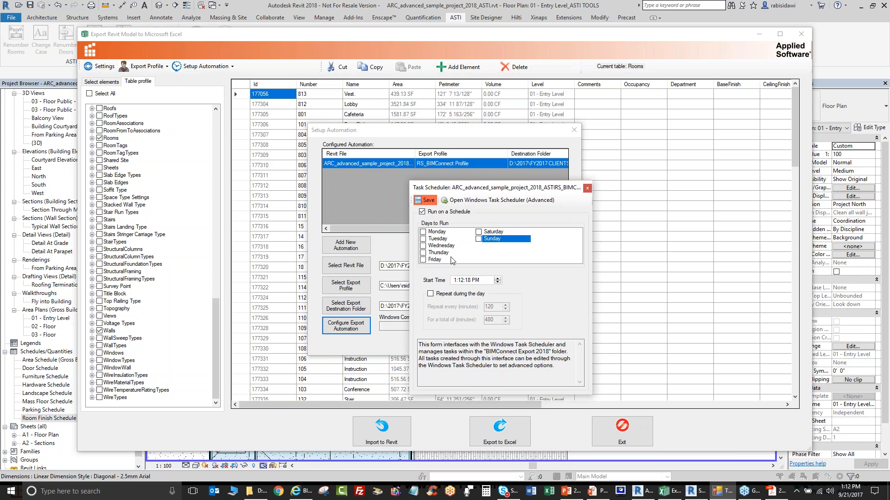
click(428, 260)
click(456, 282)
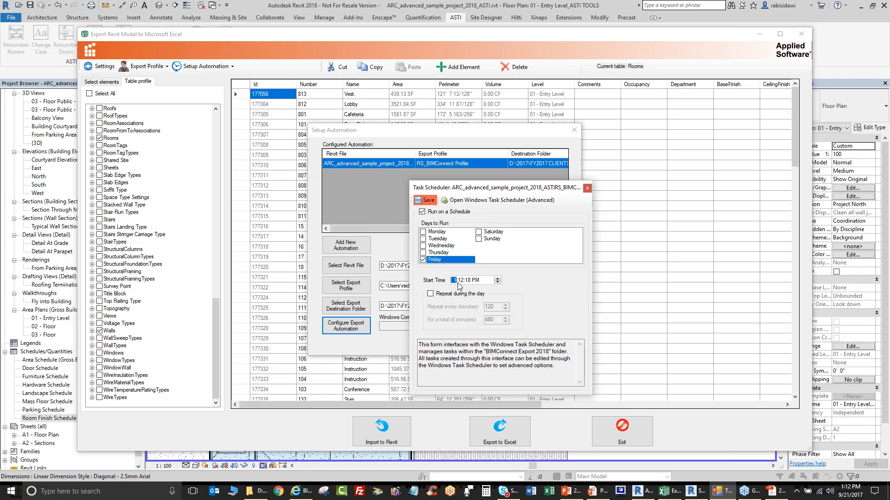
text(6)
- Keep the automation running on a schedule, removing Friday and selecting Thursday as its only run day
click(423, 260)
click(422, 213)
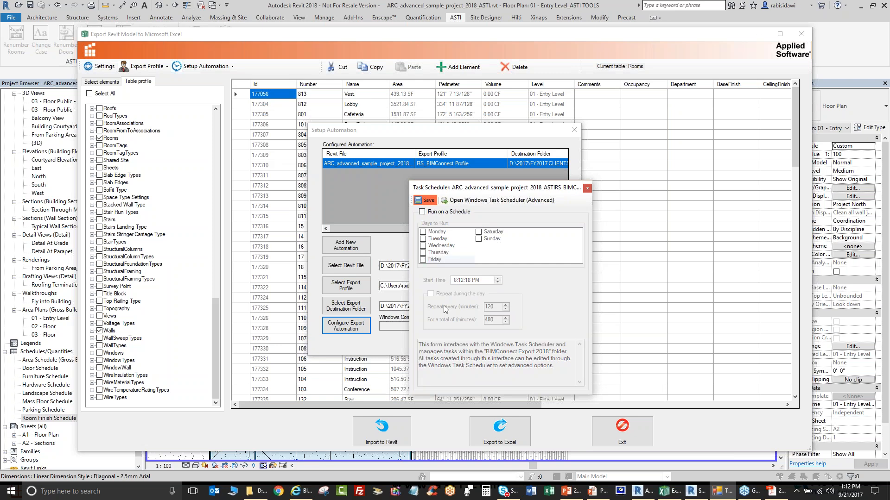
click(422, 212)
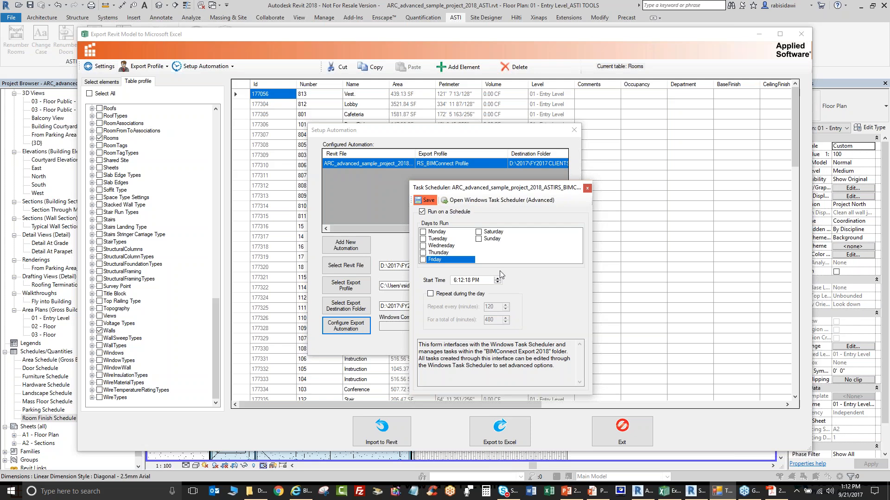
click(423, 253)
- Set the automation's start time to 1:14:00 PM, save the schedule and close the task scheduler
click(456, 281)
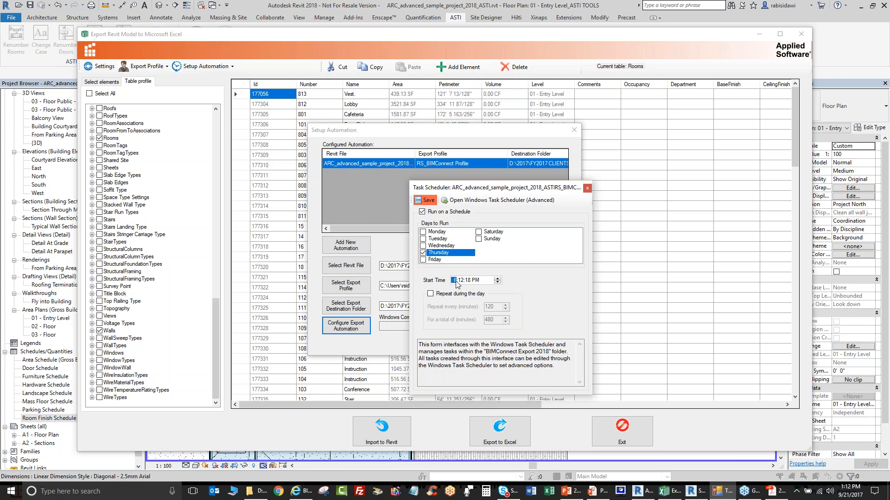
text(1:14)
click(467, 281)
text(00)
click(431, 202)
click(539, 314)
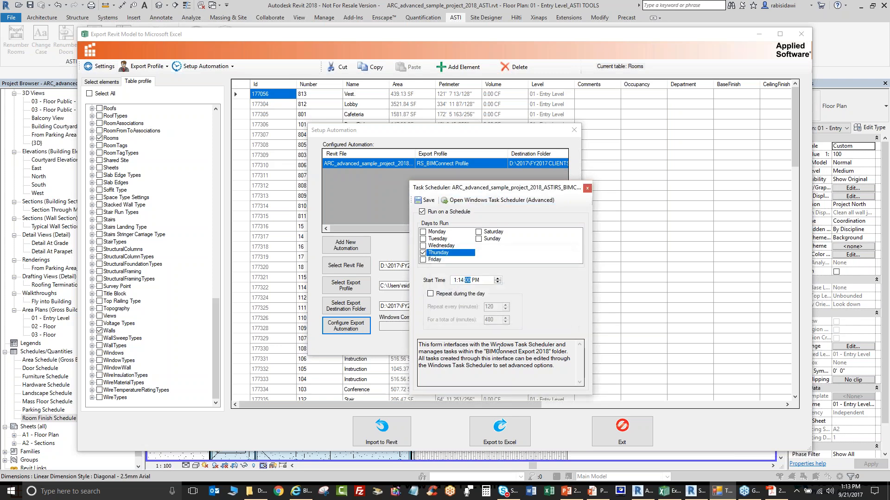
click(587, 188)
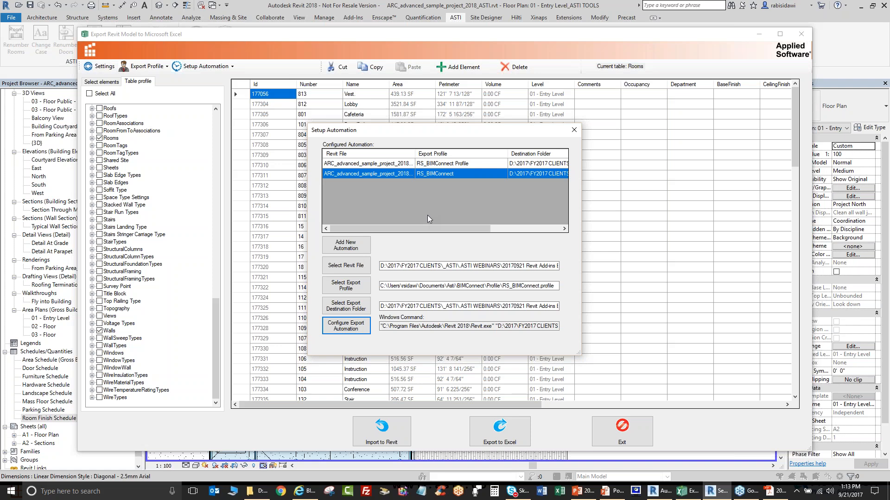
- Close the automation setup and the Excel export window to return to the Entry Level floor plan
click(574, 133)
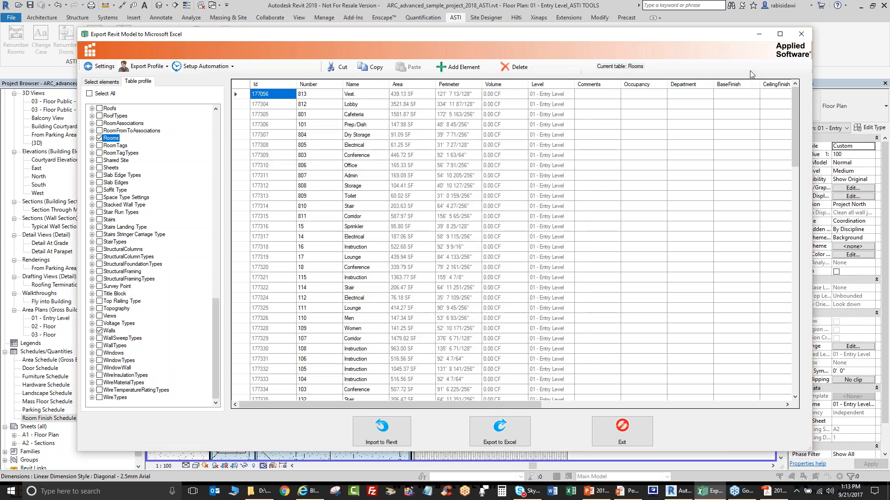
click(801, 34)
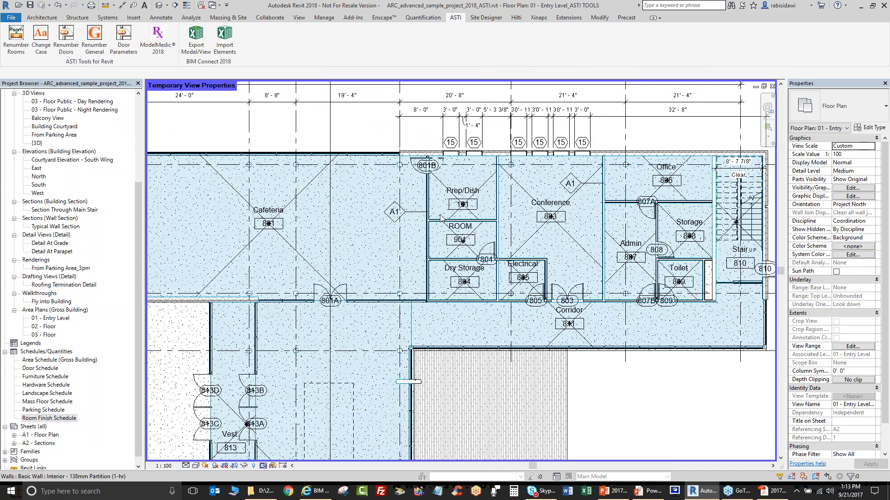
click(605, 291)
click(660, 315)
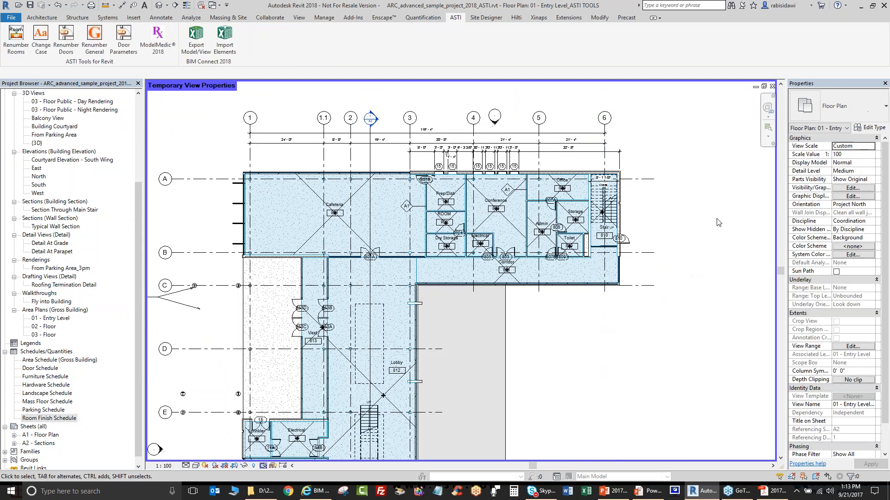
- Exit Revit without saving the changes to ARC_advanced_sample_project_2018_ASTI.rvt
click(884, 7)
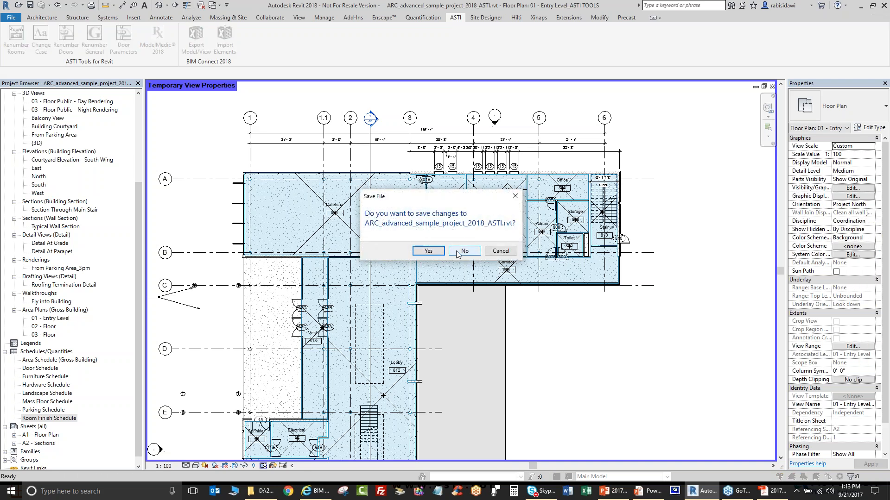
click(456, 251)
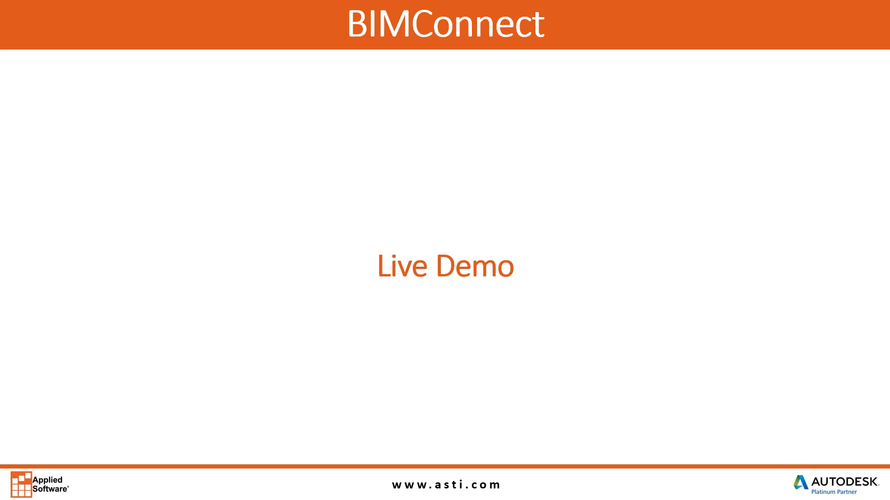
key(alt+Tab)
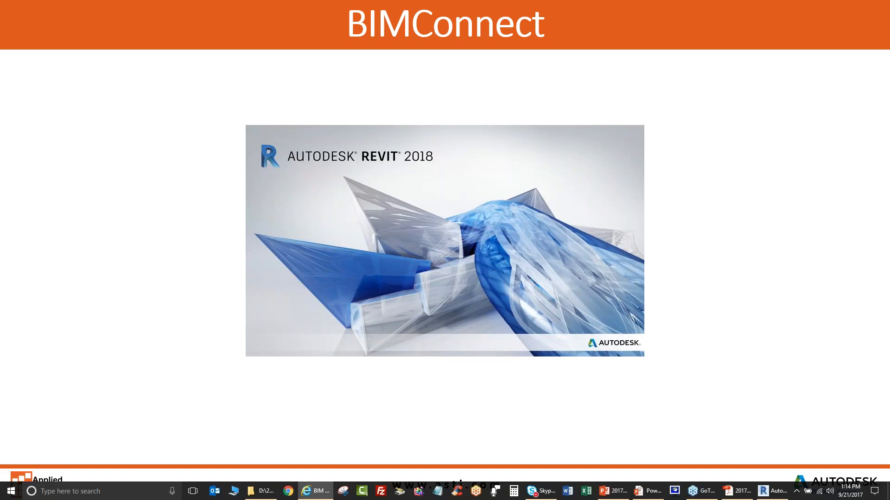